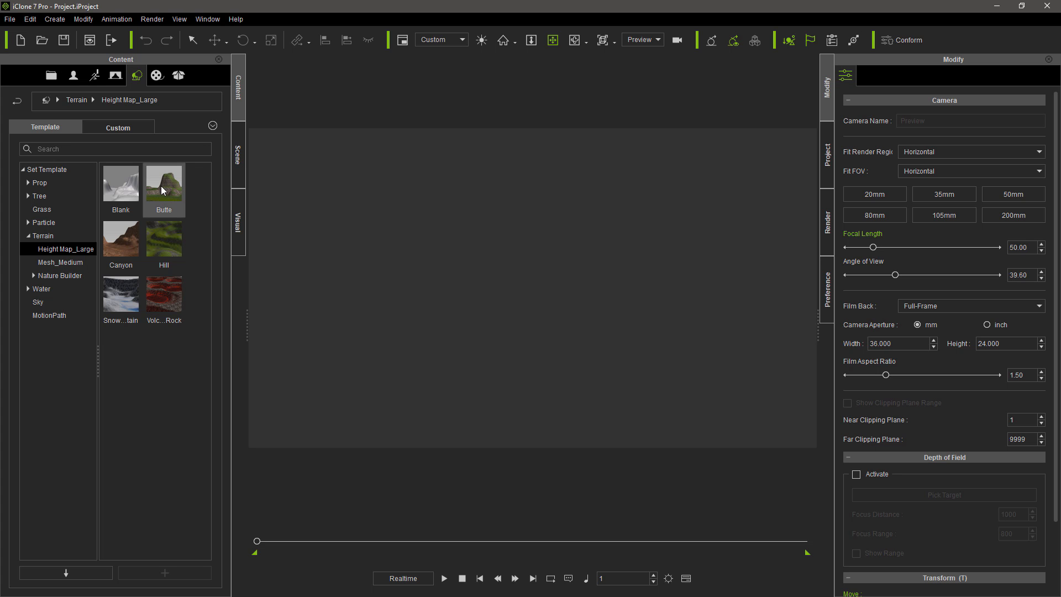
# Step: Add the Butte large height-map terrain to the scene and select it in the scene list
pyautogui.moveTo(160, 186); pyautogui.dragTo(493, 291)
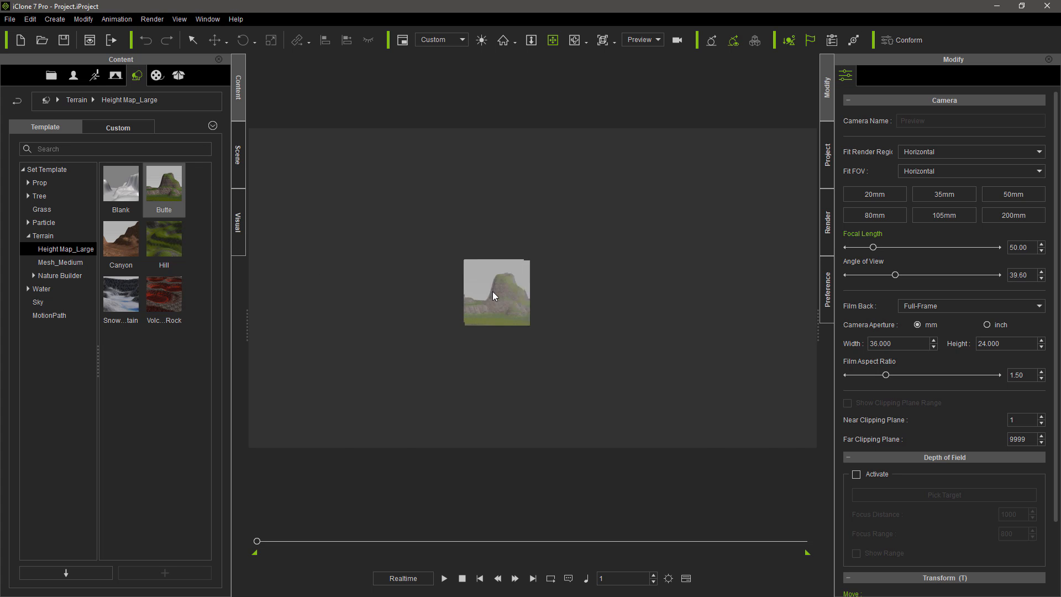
pyautogui.scroll(-10, 492, 291)
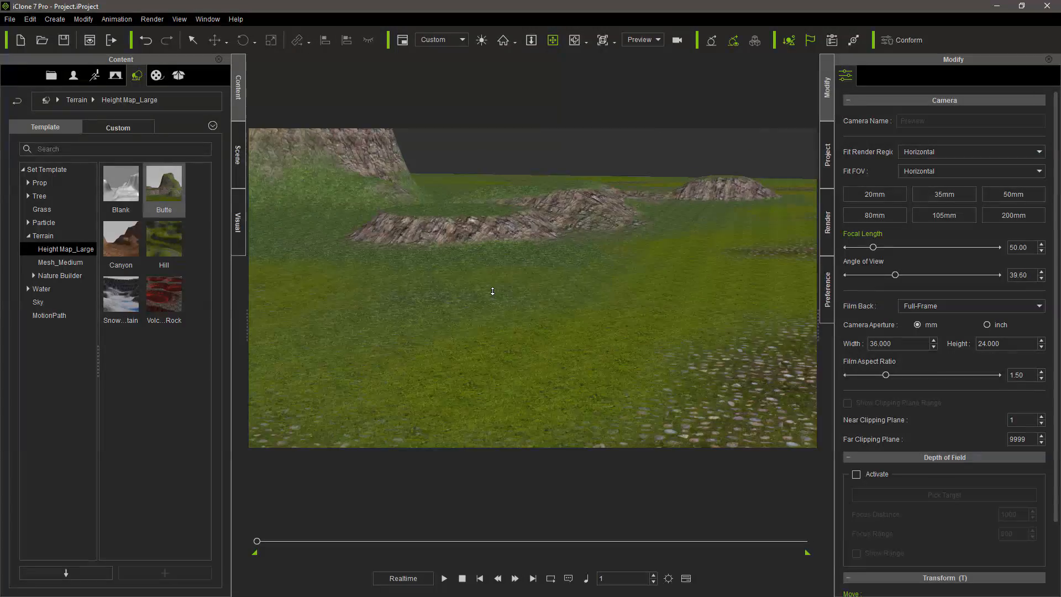
pyautogui.scroll(-10, 493, 291)
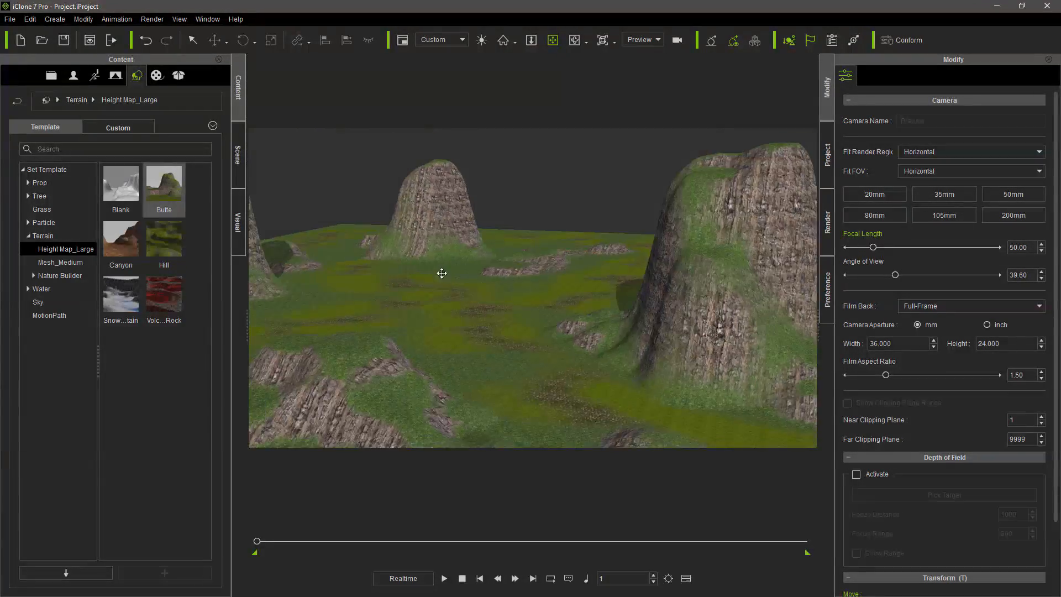
pyautogui.moveTo(458, 264); pyautogui.dragTo(502, 339, button='right')
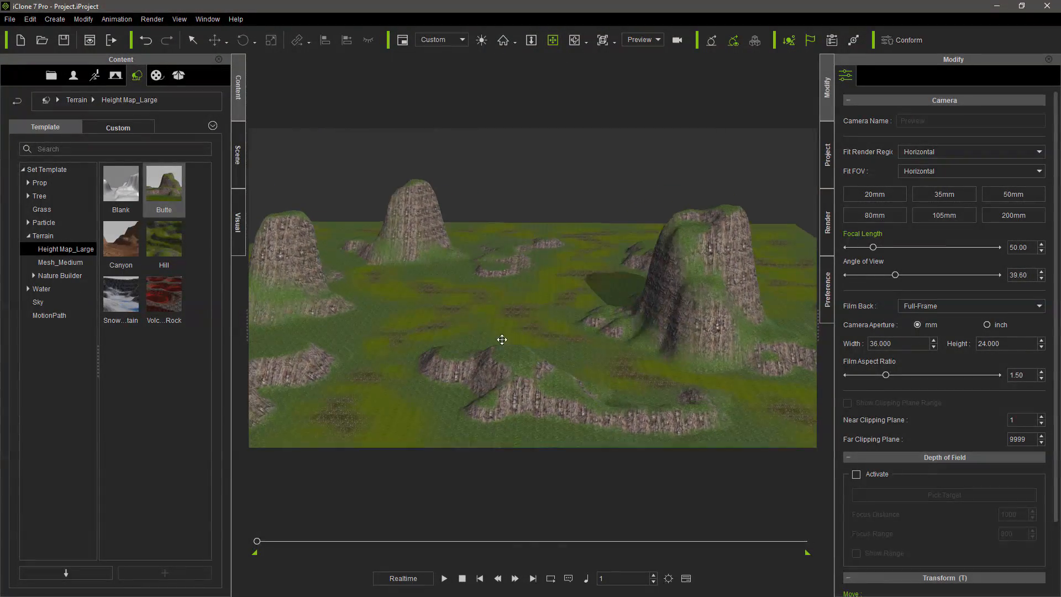
pyautogui.click(240, 161)
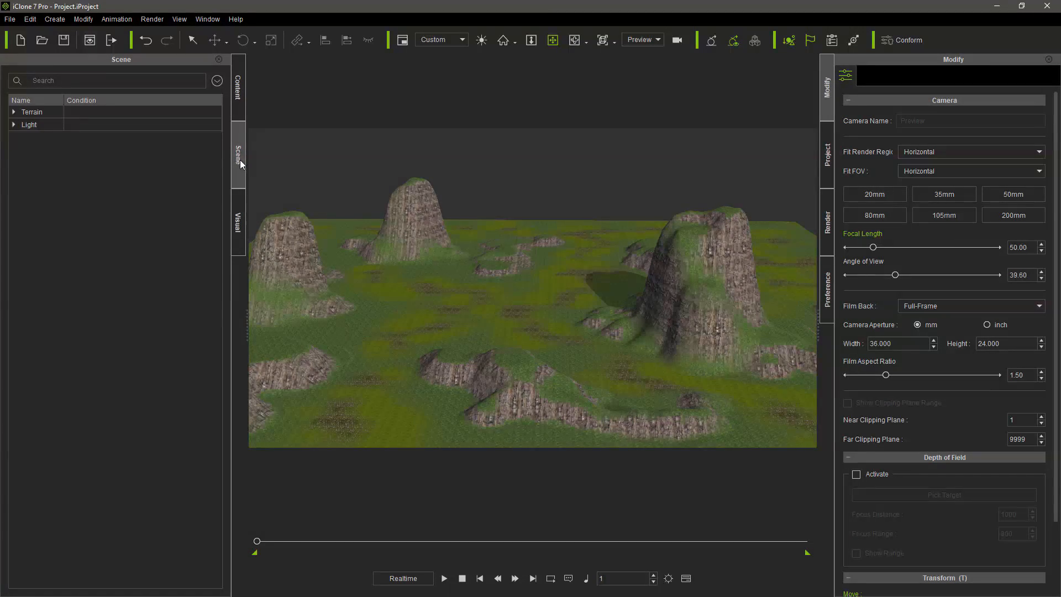
pyautogui.click(44, 112)
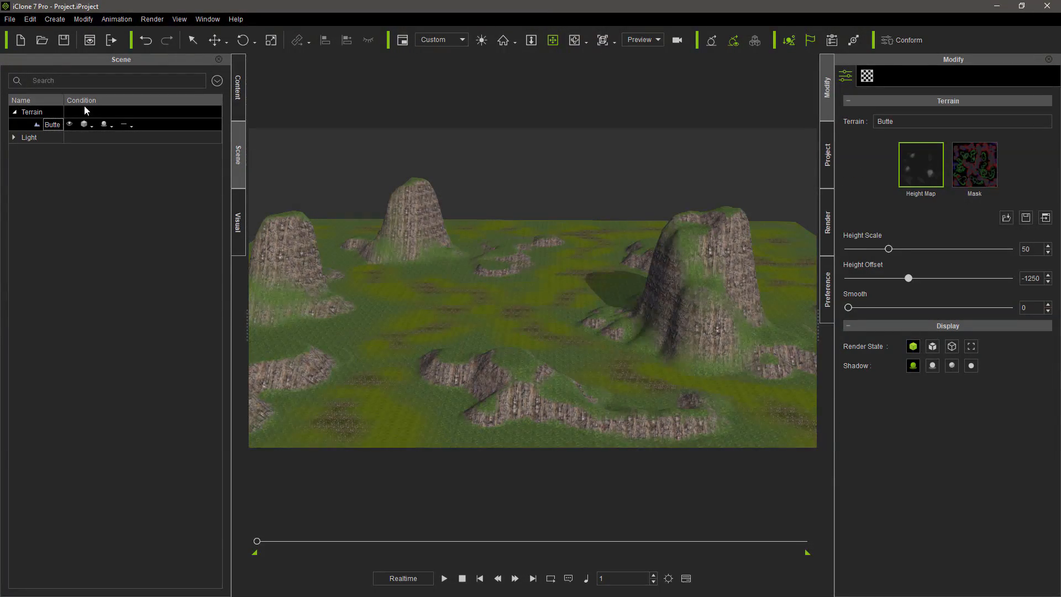
# Step: Try a Height Scale of 88 on the Butte terrain and undo the change
pyautogui.moveTo(889, 250); pyautogui.dragTo(920, 249)
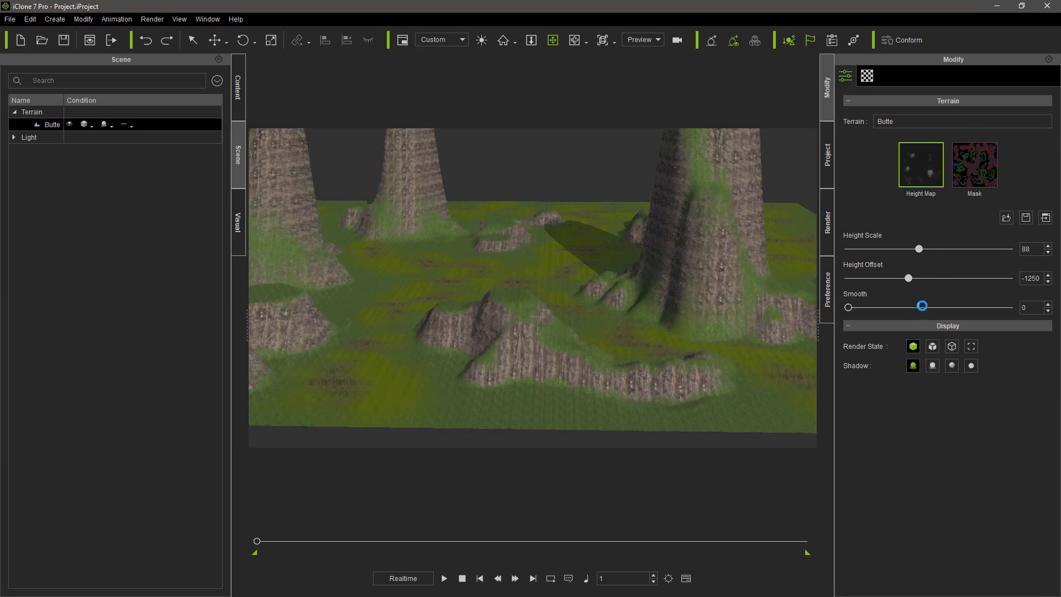
pyautogui.hotkey('ctrl', 'z')
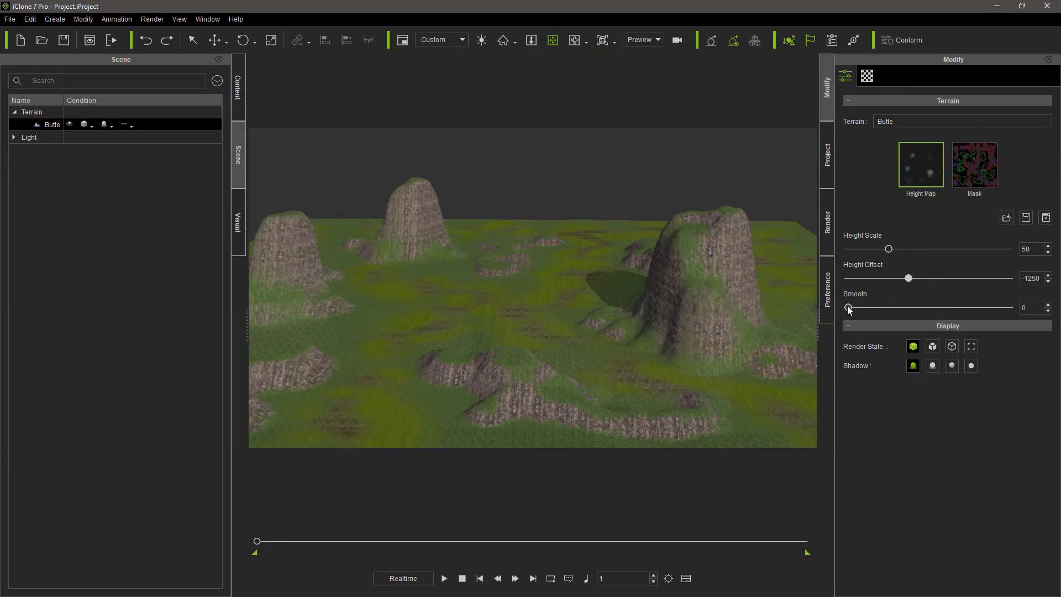
pyautogui.moveTo(850, 308)
pyautogui.mouseDown()
pyautogui.moveTo(956, 304)
pyautogui.moveTo(841, 310)
pyautogui.mouseUp()
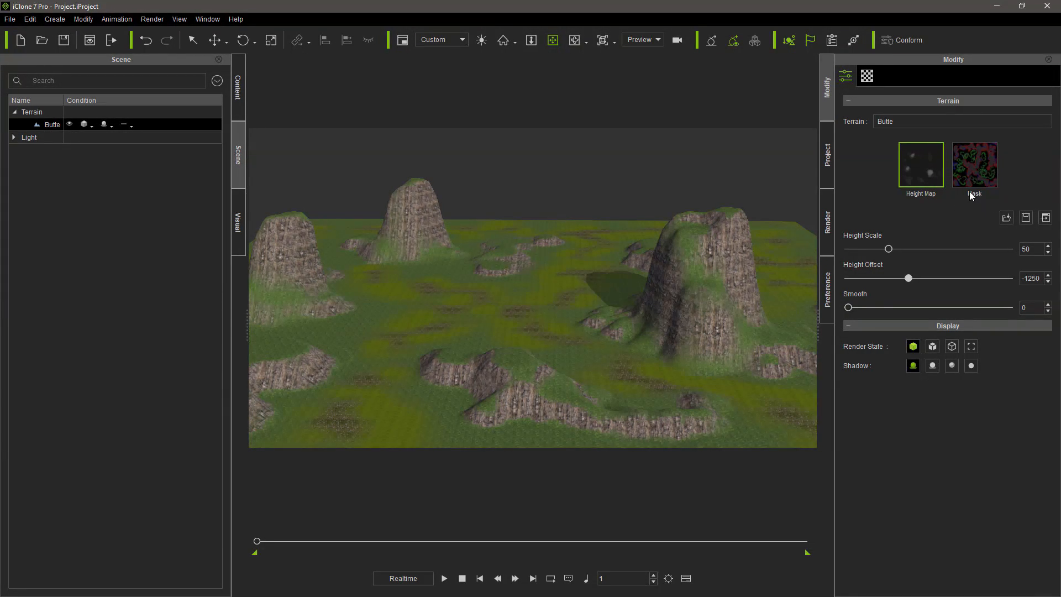
# Step: Open the terrain's height map in Photoshop and fill a new layer with dark gray #191919
pyautogui.click(1045, 218)
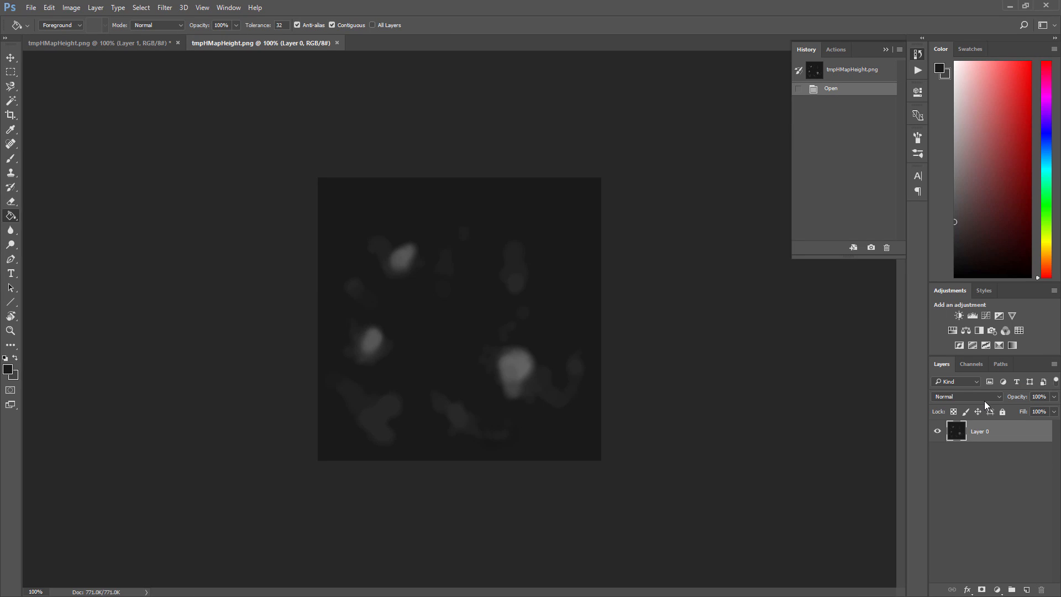
pyautogui.click(1027, 590)
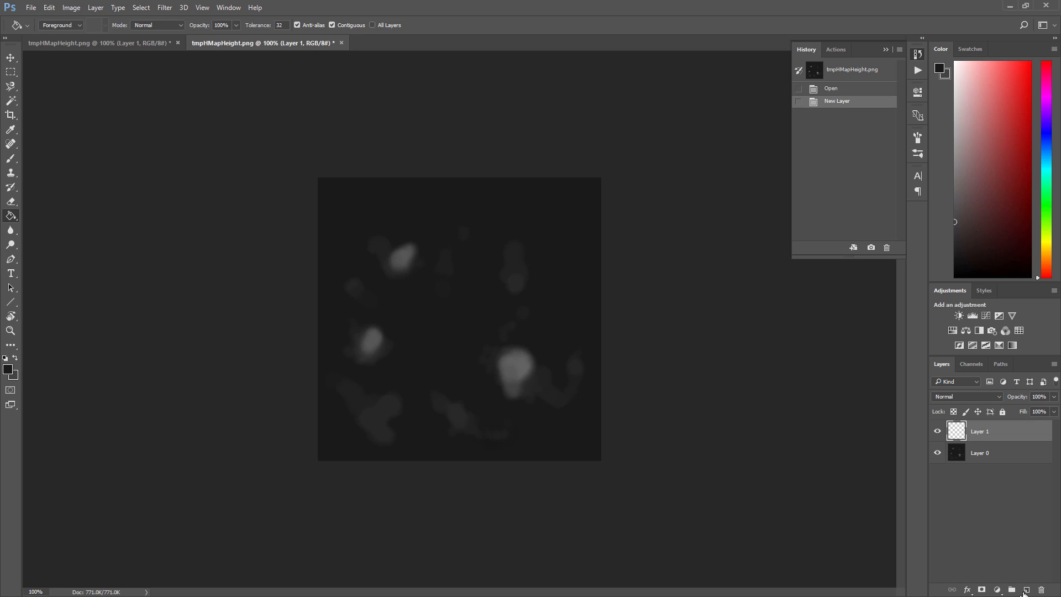
pyautogui.click(8, 372)
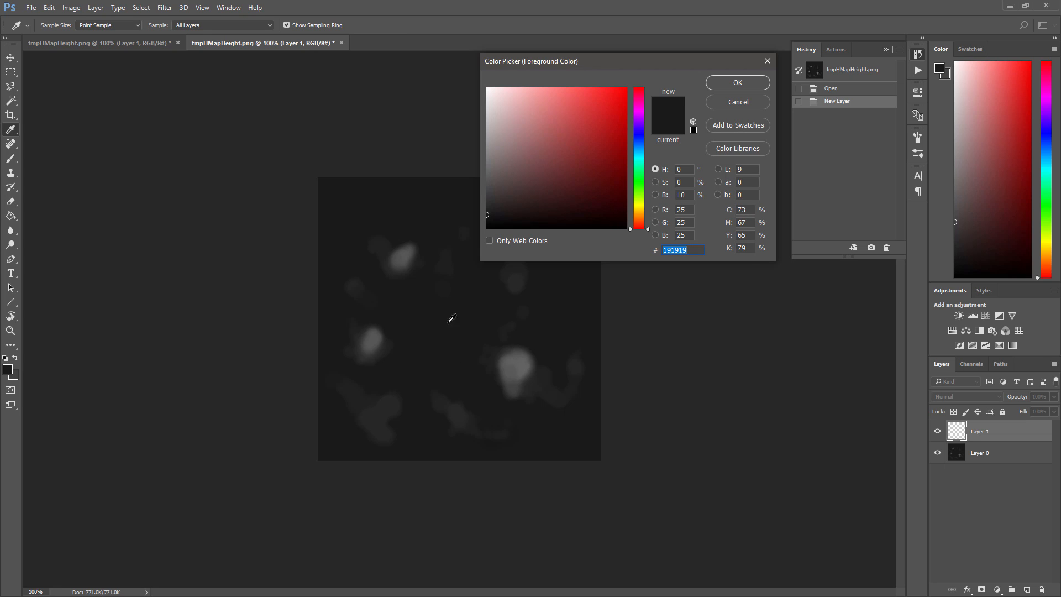
pyautogui.click(738, 83)
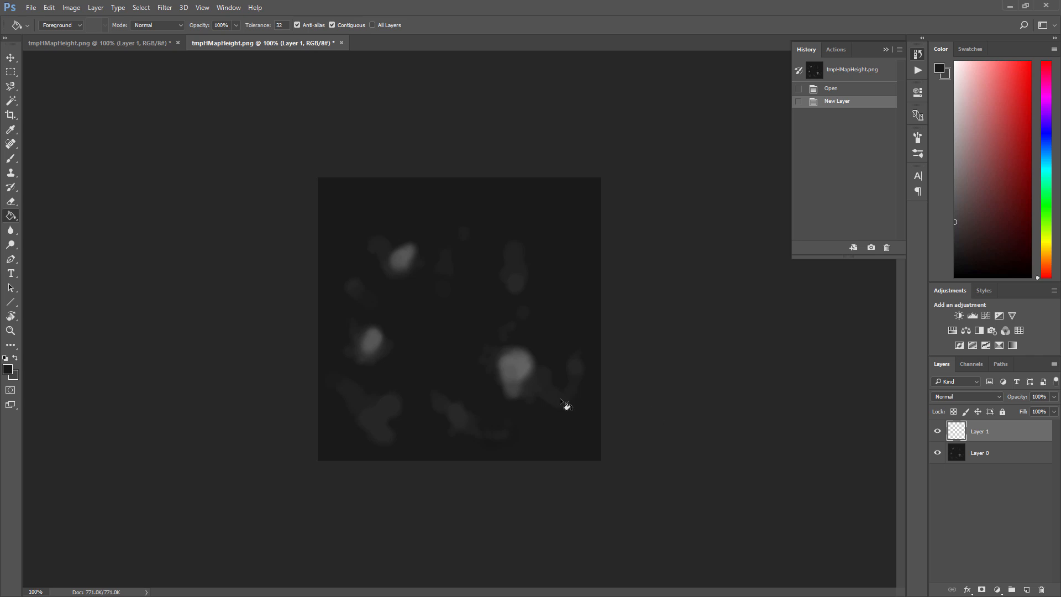
pyautogui.click(419, 443)
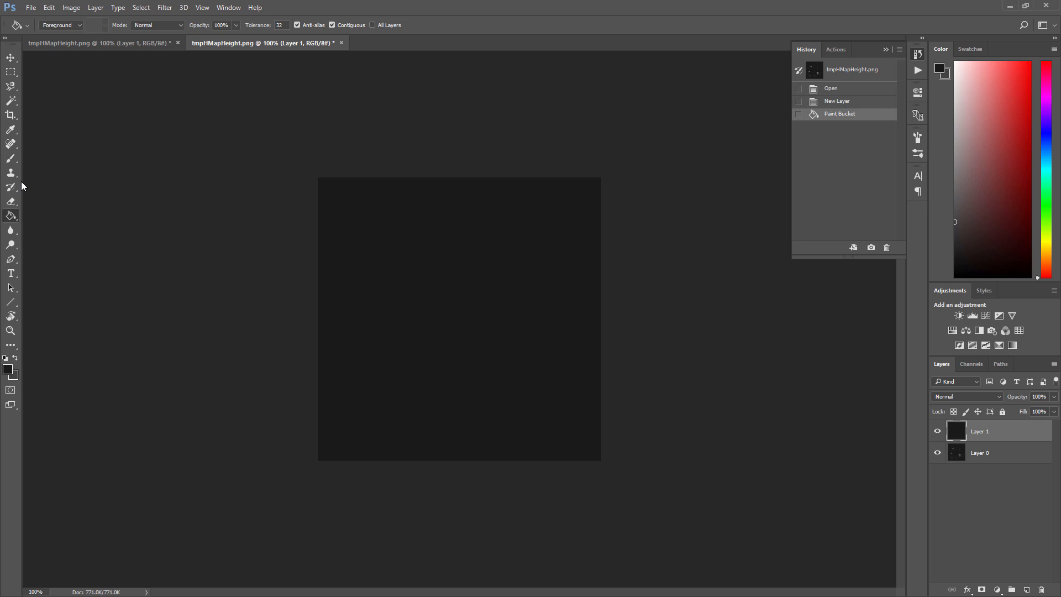
# Step: Save the flat gray height map as a PNG, replacing tmpHMapHeight.png in the iClone7Temp folder
pyautogui.click(11, 159)
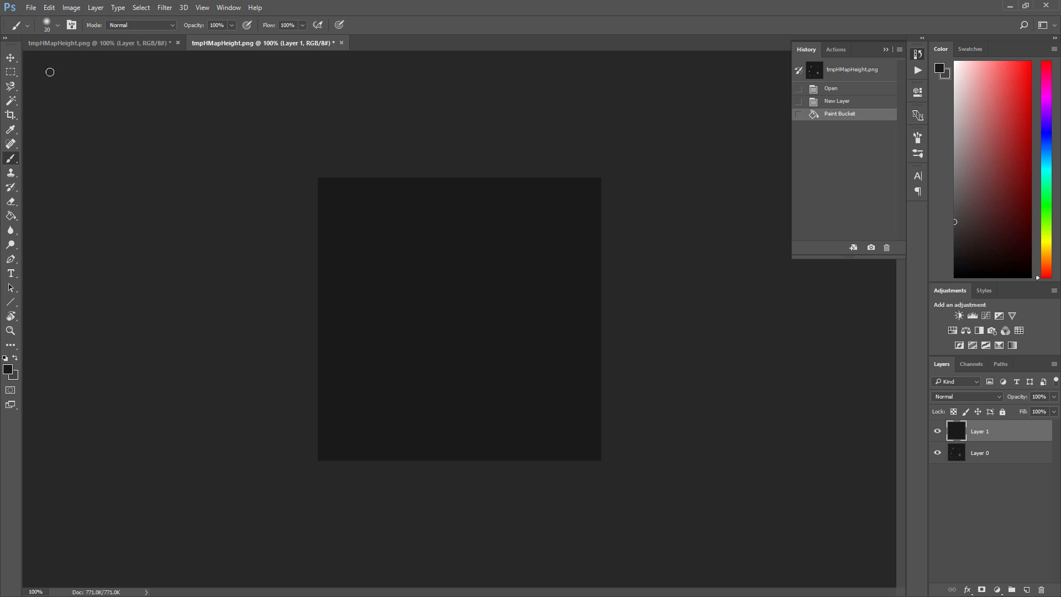
pyautogui.click(31, 7)
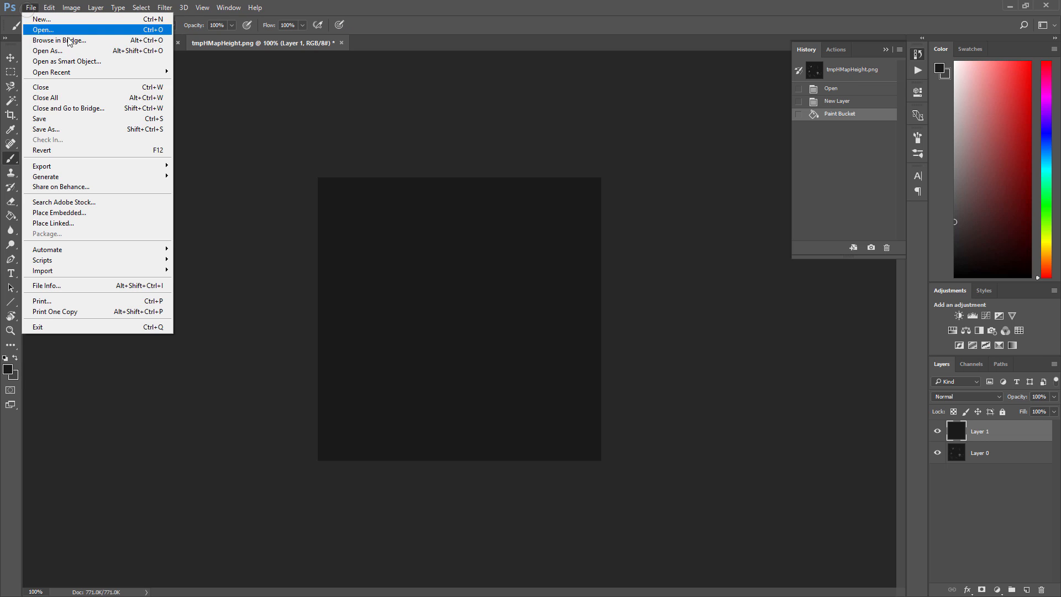
pyautogui.click(48, 130)
pyautogui.click(147, 256)
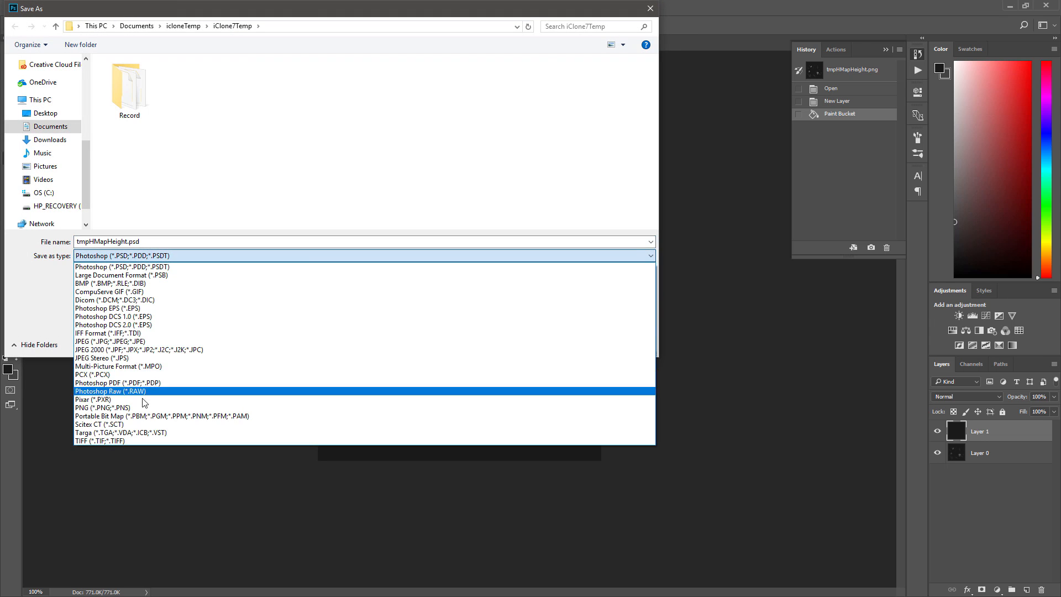
pyautogui.click(97, 408)
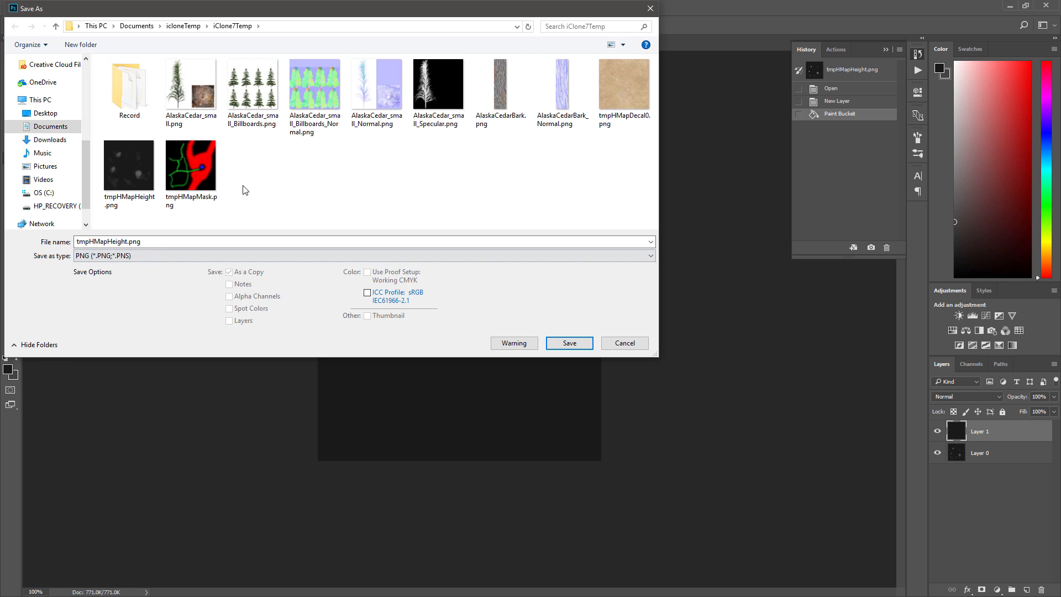
pyautogui.doubleClick(129, 170)
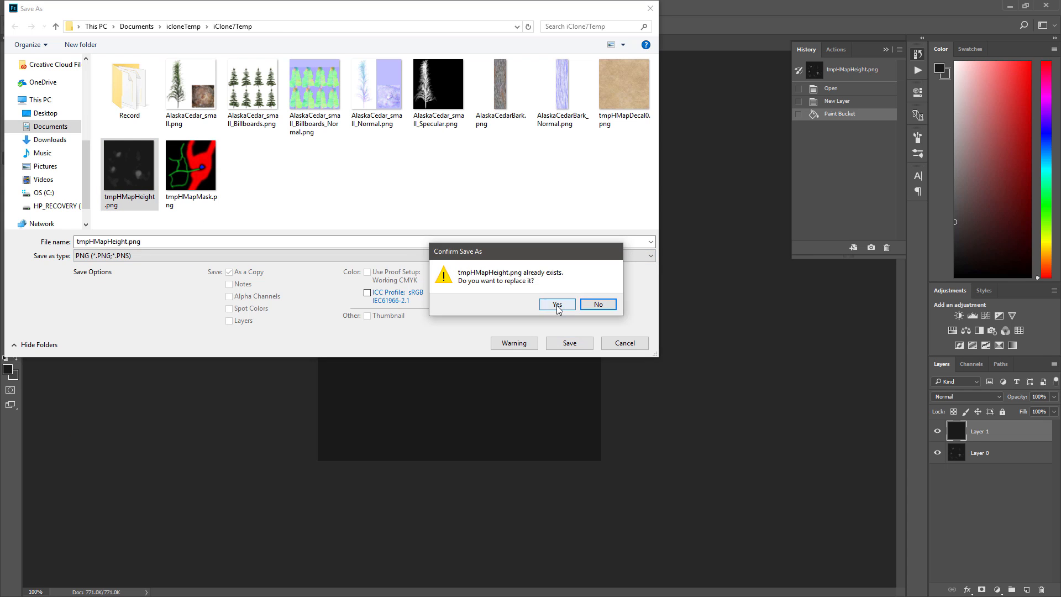
pyautogui.click(558, 307)
pyautogui.click(423, 158)
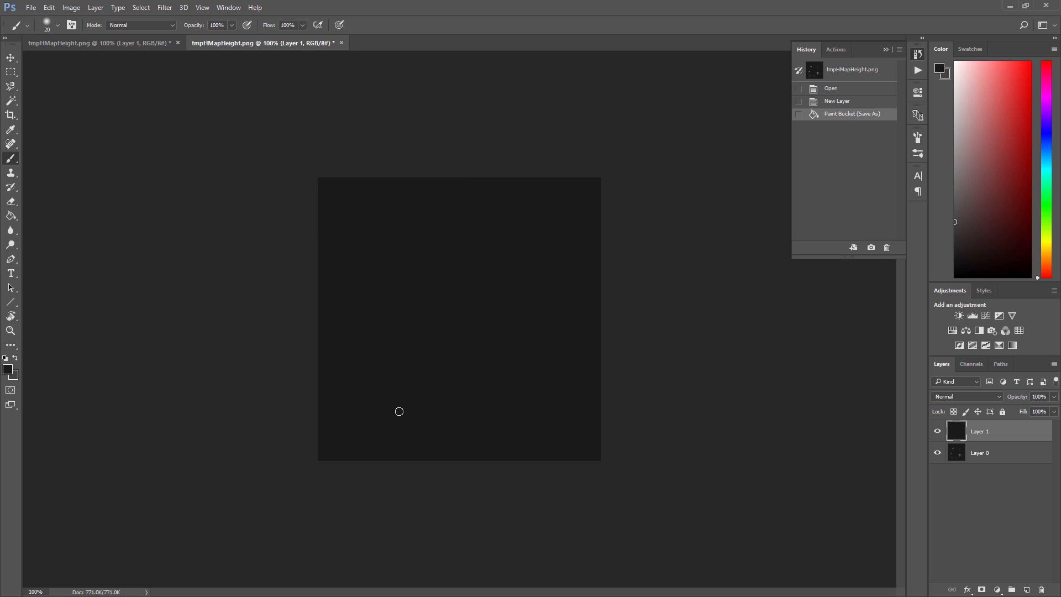
# Step: Switch to iClone to check the terrain with the flat height map, and return to Photoshop
pyautogui.press('alt')
pyautogui.hotkey('alt', 'Tab')
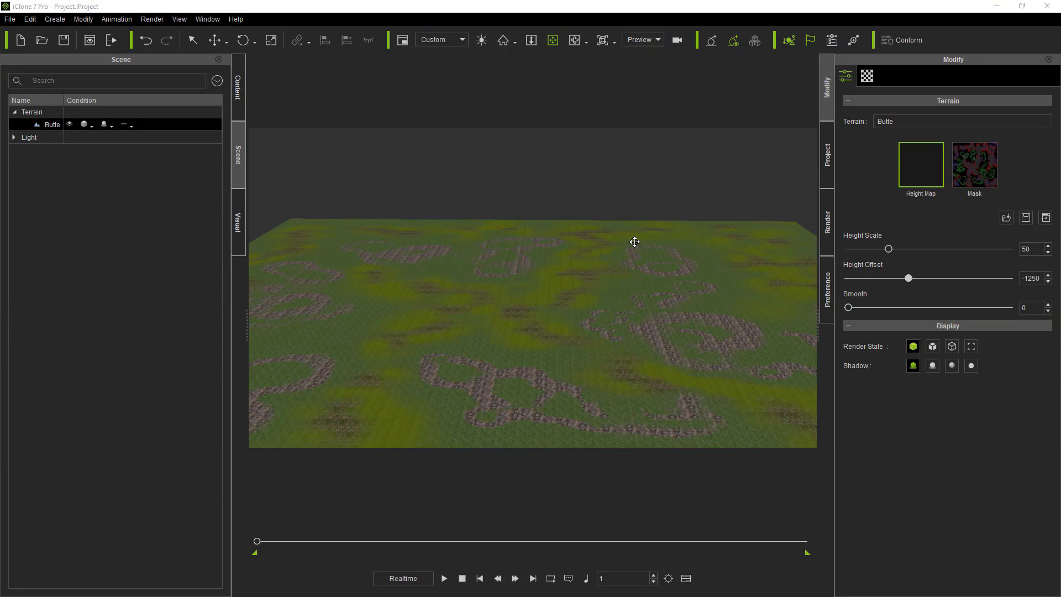
pyautogui.hotkey('alt', 'Tab')
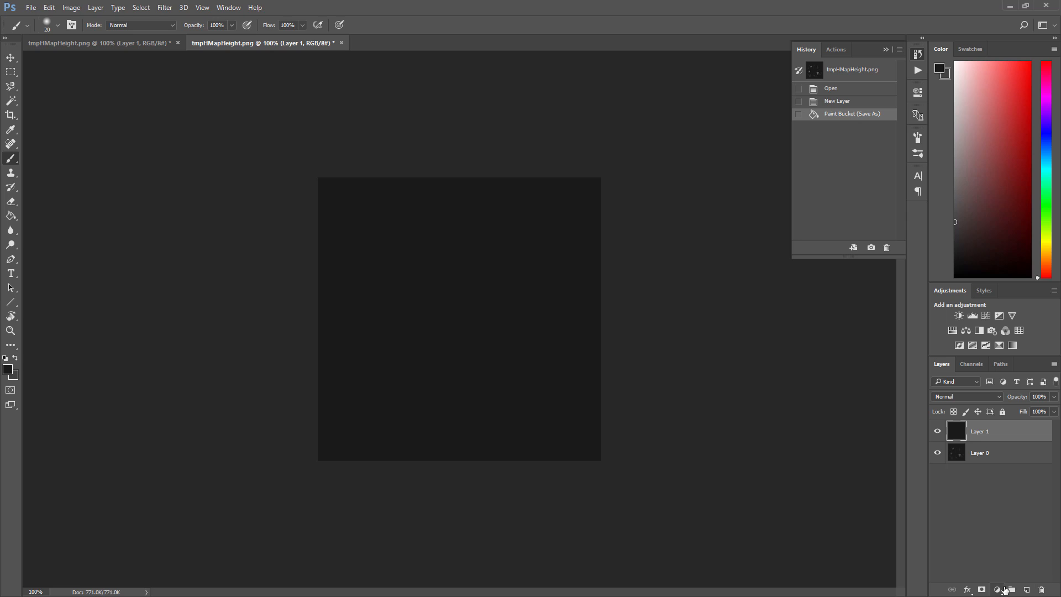
# Step: Add another layer above the gray fill and set the soft brush size to 51 px
pyautogui.click(1027, 590)
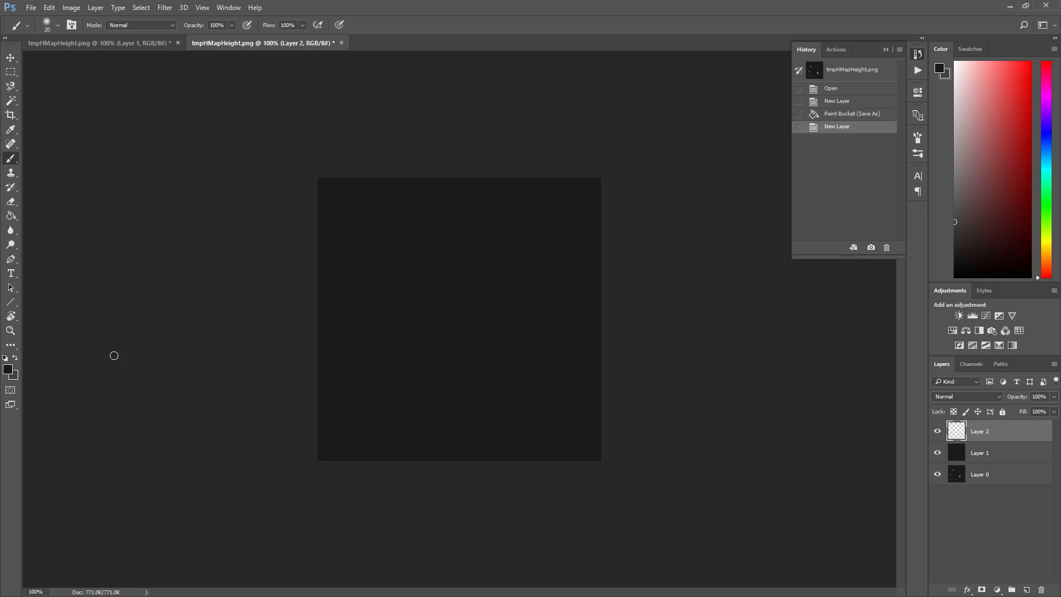
pyautogui.rightClick(463, 292)
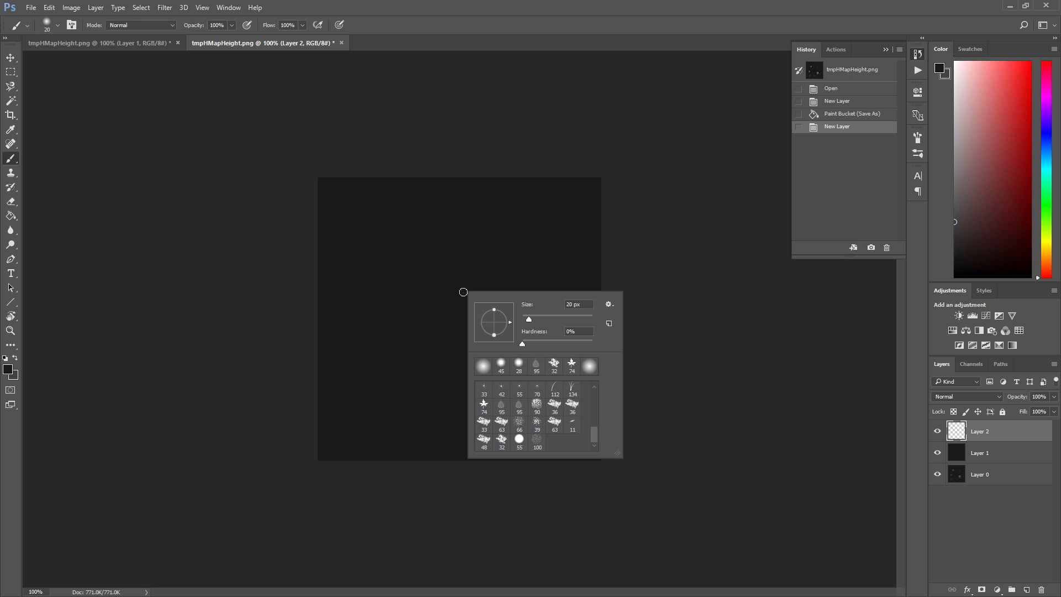
pyautogui.moveTo(529, 317); pyautogui.dragTo(541, 319)
pyautogui.click(939, 453)
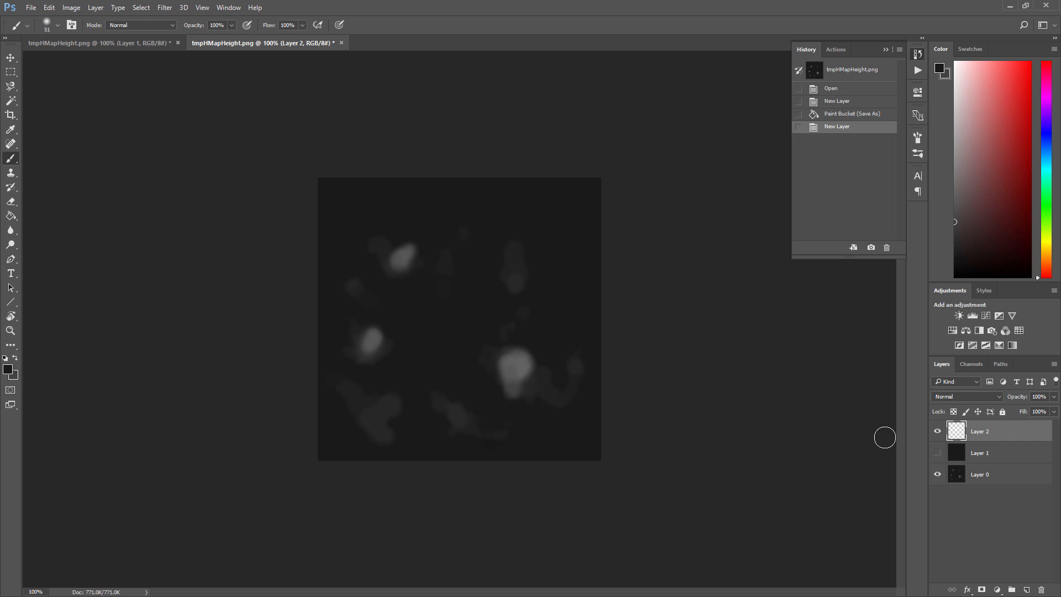
pyautogui.click(938, 453)
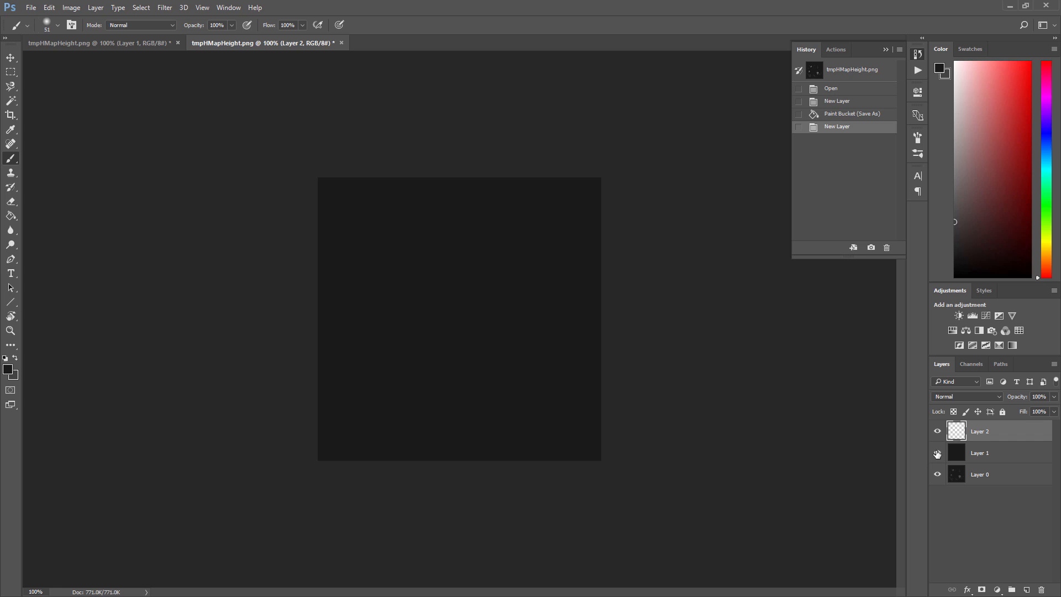
# Step: Set the foreground color to black #000000 and paint a winding vertical channel across the map, widened into a broad basin in its middle
pyautogui.click(8, 370)
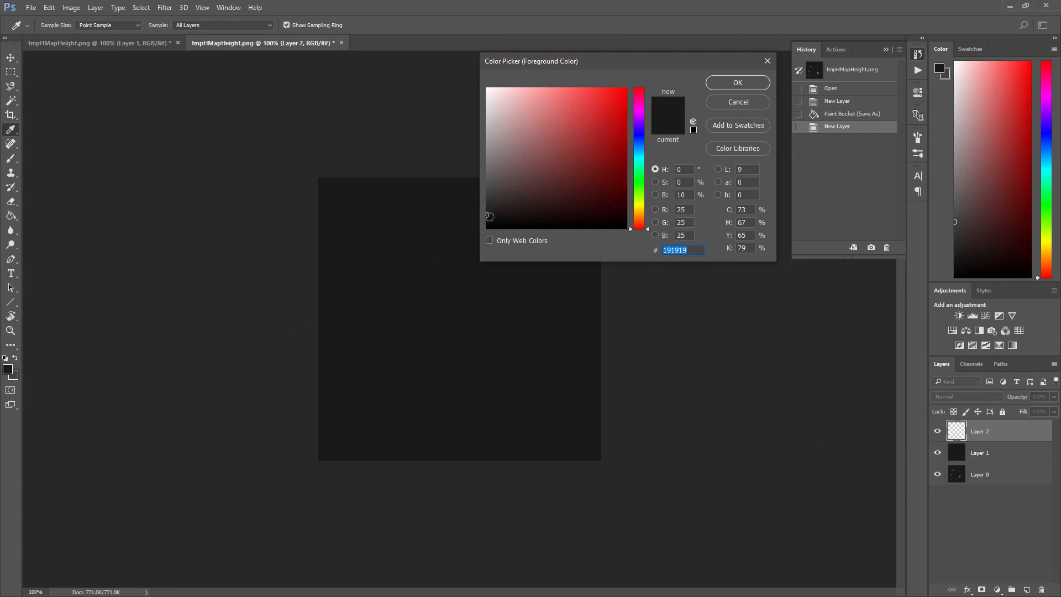
pyautogui.moveTo(490, 218); pyautogui.dragTo(490, 239)
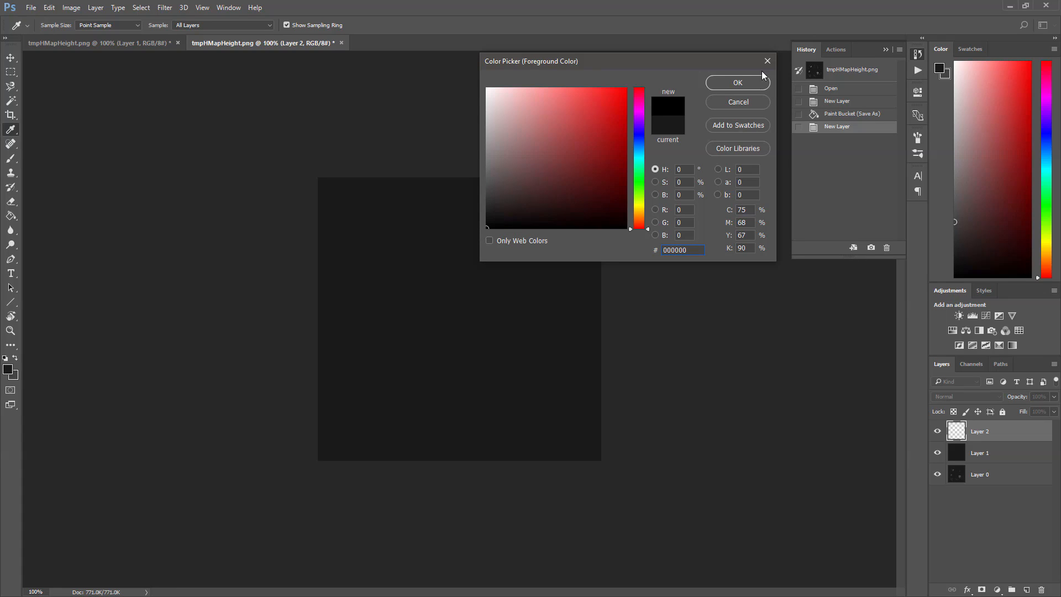
pyautogui.click(737, 82)
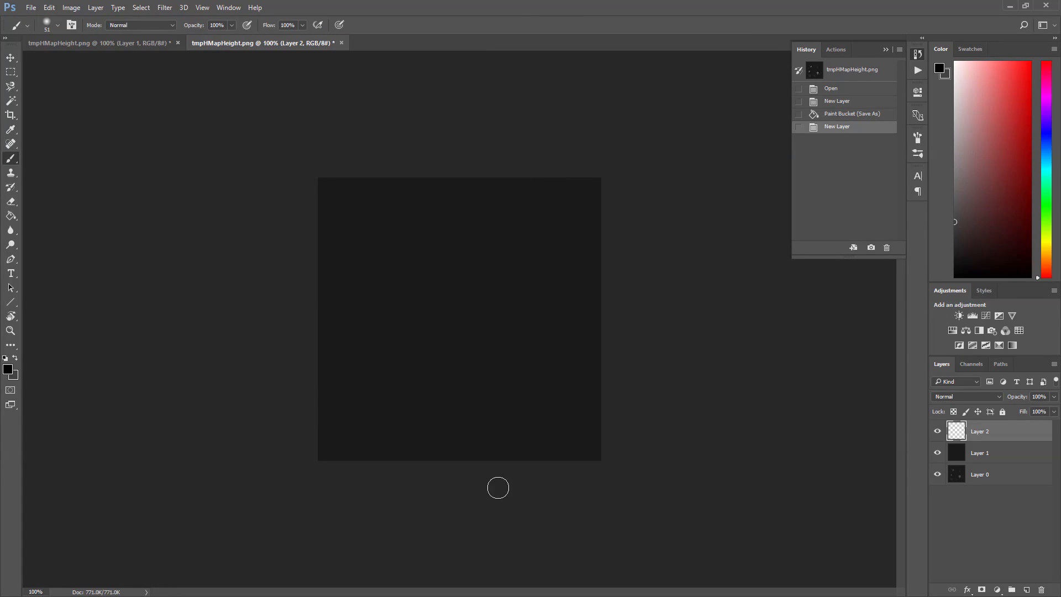
pyautogui.moveTo(497, 462)
pyautogui.mouseDown()
pyautogui.moveTo(488, 431)
pyautogui.moveTo(519, 320)
pyautogui.moveTo(521, 255)
pyautogui.moveTo(489, 134)
pyautogui.mouseUp()
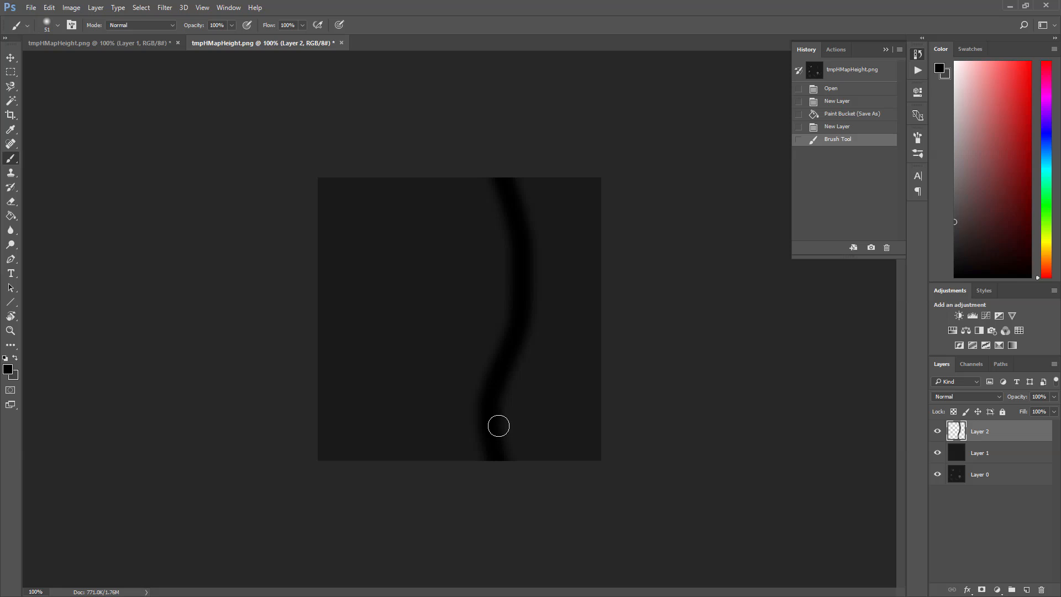
pyautogui.moveTo(497, 426)
pyautogui.mouseDown()
pyautogui.moveTo(524, 403)
pyautogui.moveTo(545, 329)
pyautogui.moveTo(537, 273)
pyautogui.moveTo(526, 275)
pyautogui.moveTo(502, 403)
pyautogui.moveTo(532, 309)
pyautogui.moveTo(525, 251)
pyautogui.moveTo(504, 242)
pyautogui.moveTo(471, 337)
pyautogui.moveTo(479, 370)
pyautogui.moveTo(509, 271)
pyautogui.moveTo(480, 335)
pyautogui.moveTo(476, 405)
pyautogui.moveTo(502, 353)
pyautogui.moveTo(512, 260)
pyautogui.moveTo(490, 453)
pyautogui.moveTo(473, 436)
pyautogui.mouseUp()
pyautogui.moveTo(508, 185); pyautogui.dragTo(505, 173)
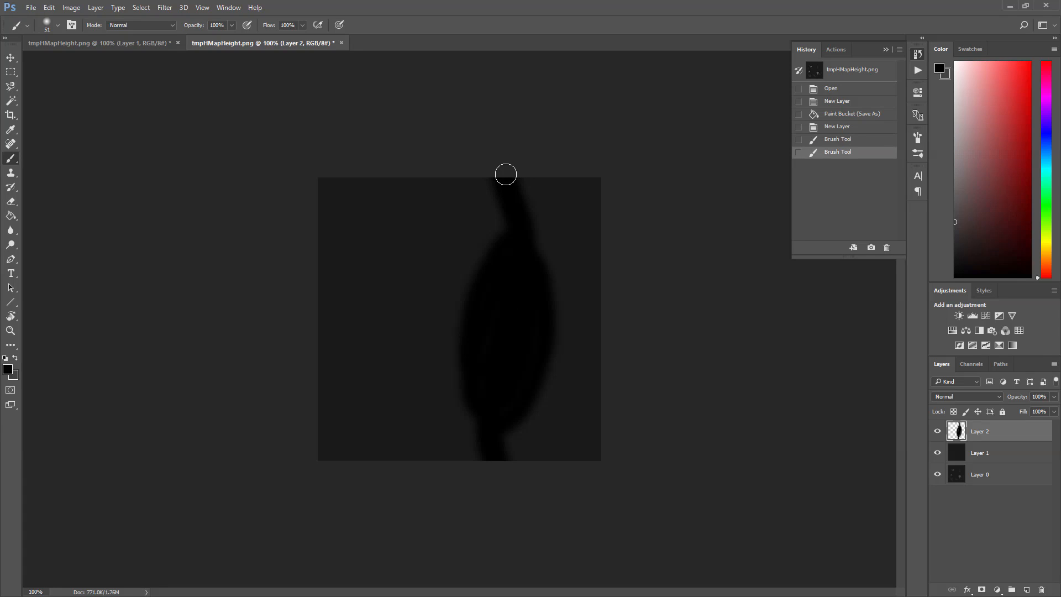
# Step: Save the height map with the black channel and basin as a PNG, replacing tmpHMapHeight.png in the iClone7Temp folder
pyautogui.click(31, 7)
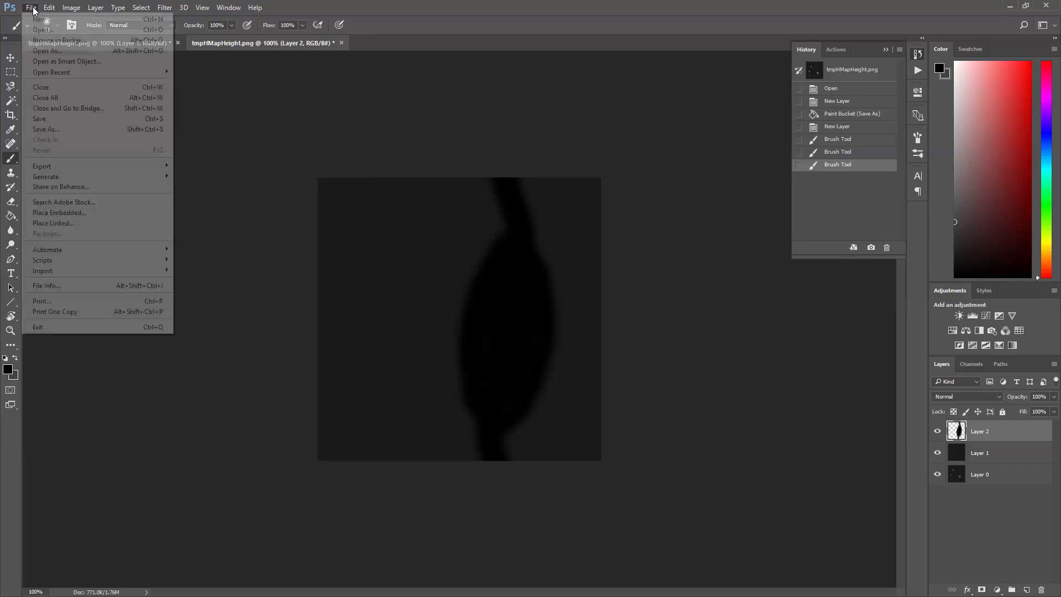
pyautogui.click(51, 129)
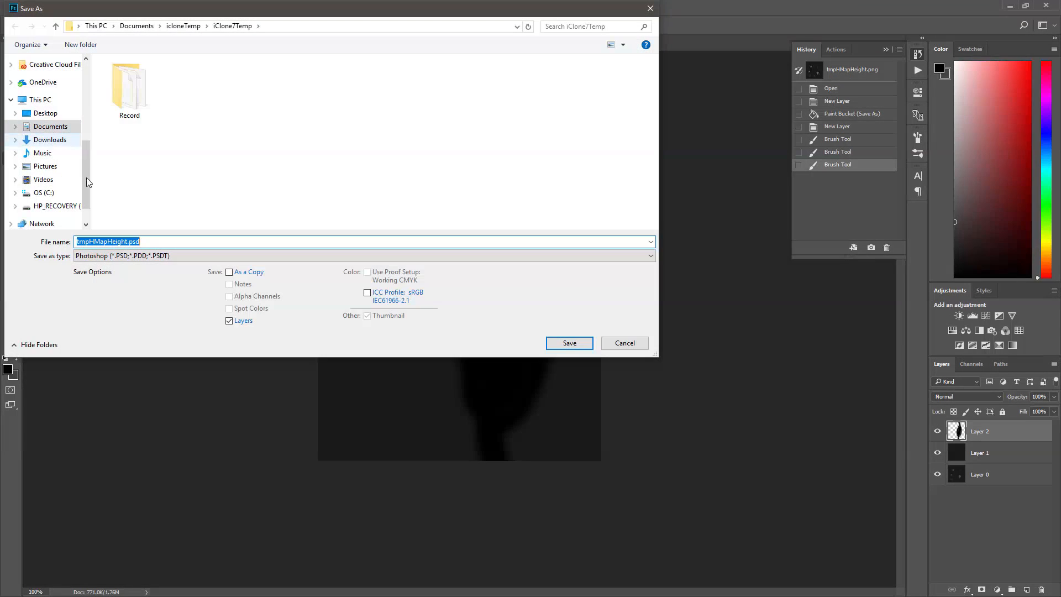
pyautogui.click(127, 256)
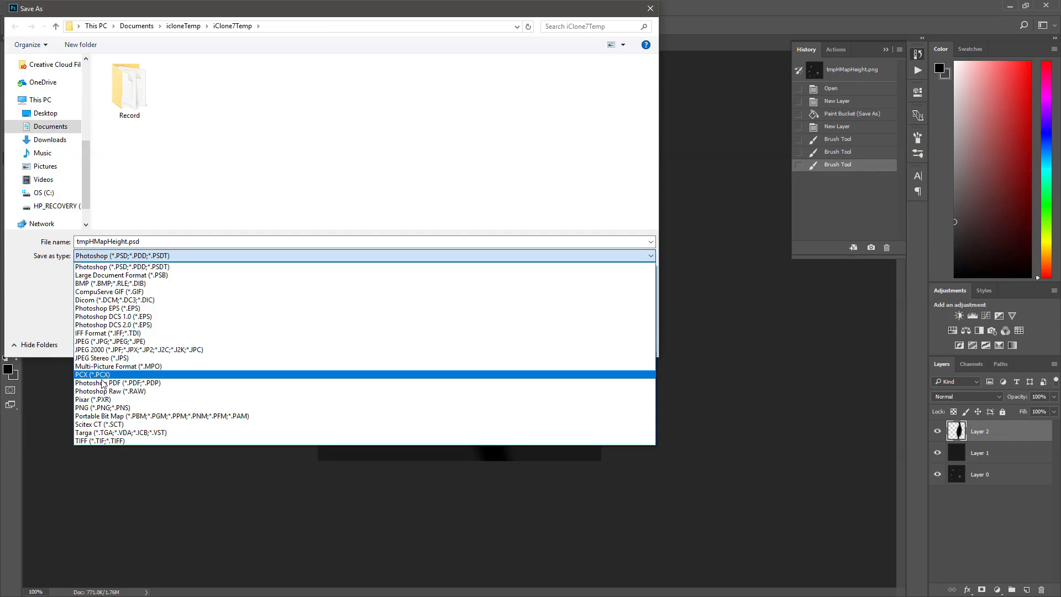
pyautogui.click(104, 407)
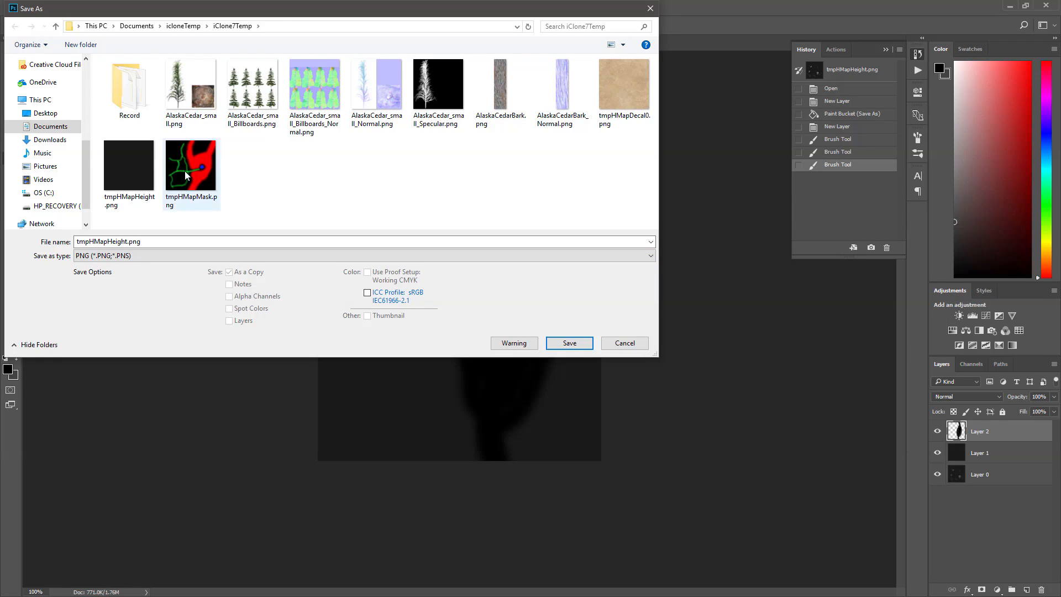
pyautogui.doubleClick(130, 168)
pyautogui.click(543, 307)
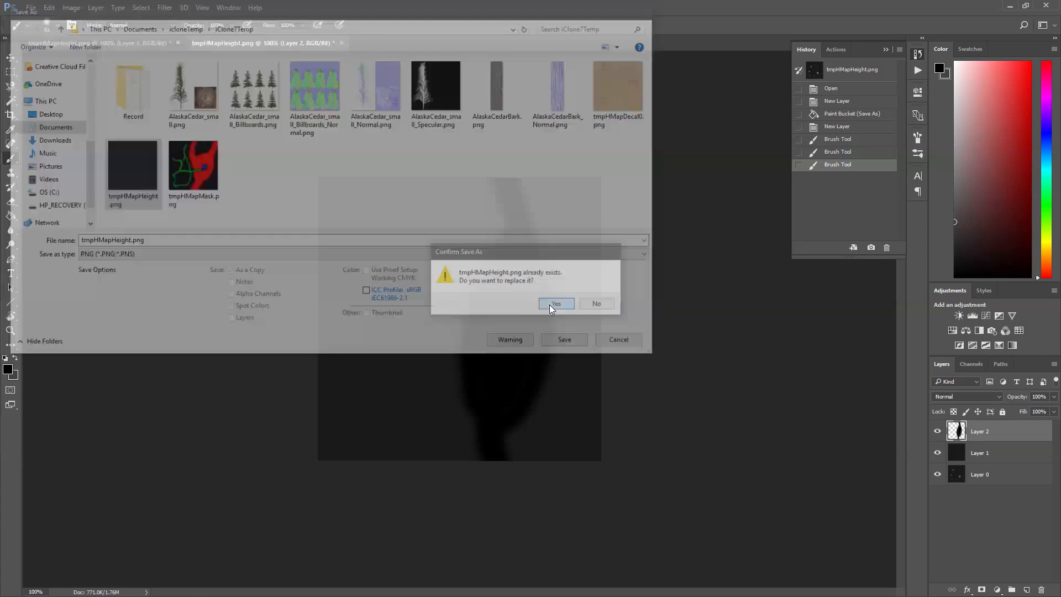
pyautogui.click(424, 158)
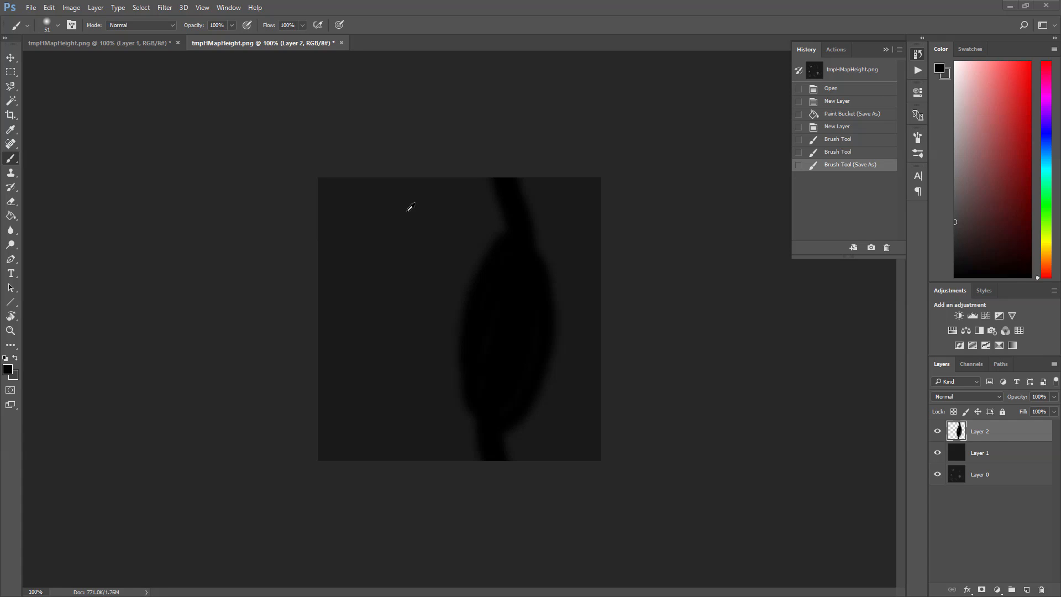
# Step: Switch to iClone to examine the carved channel and basin in the terrain from different angles, and return to Photoshop
pyautogui.hotkey('alt', 'Tab')
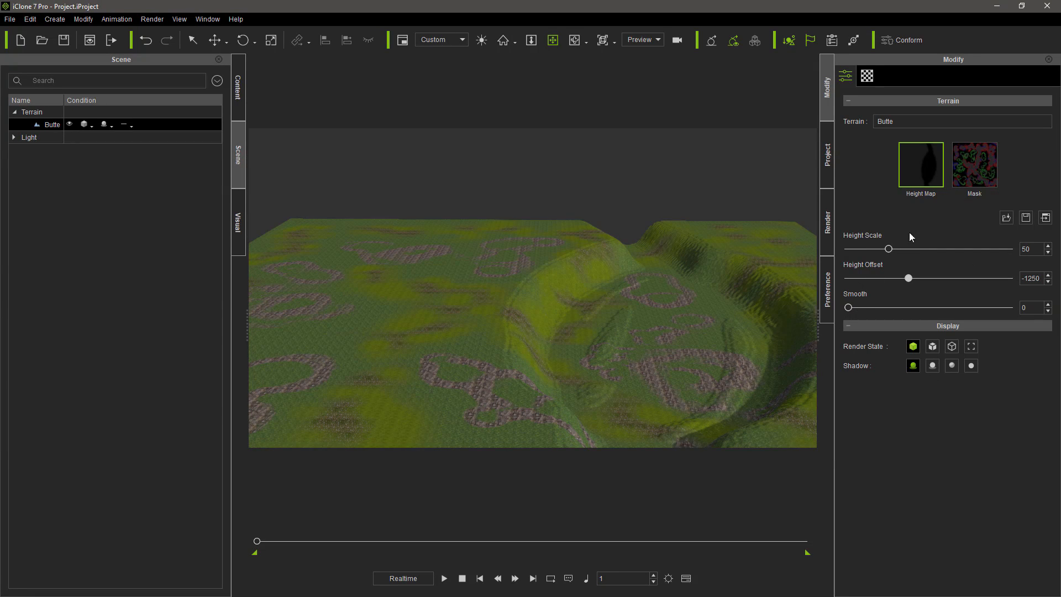
pyautogui.moveTo(855, 307); pyautogui.dragTo(778, 312)
pyautogui.moveTo(669, 274); pyautogui.dragTo(618, 333, button='right')
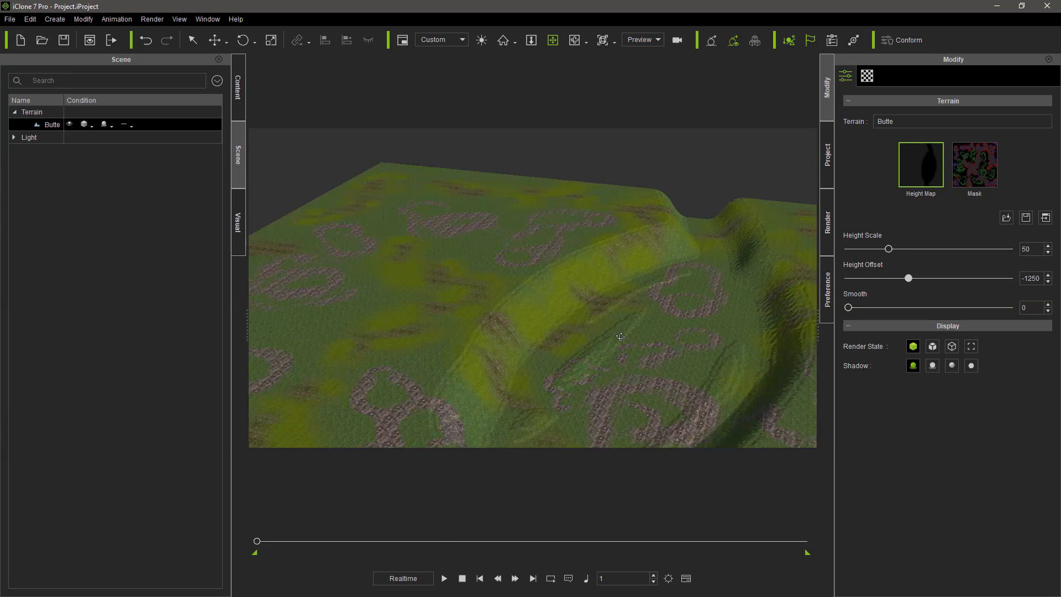
pyautogui.moveTo(595, 355); pyautogui.dragTo(589, 294, button='middle')
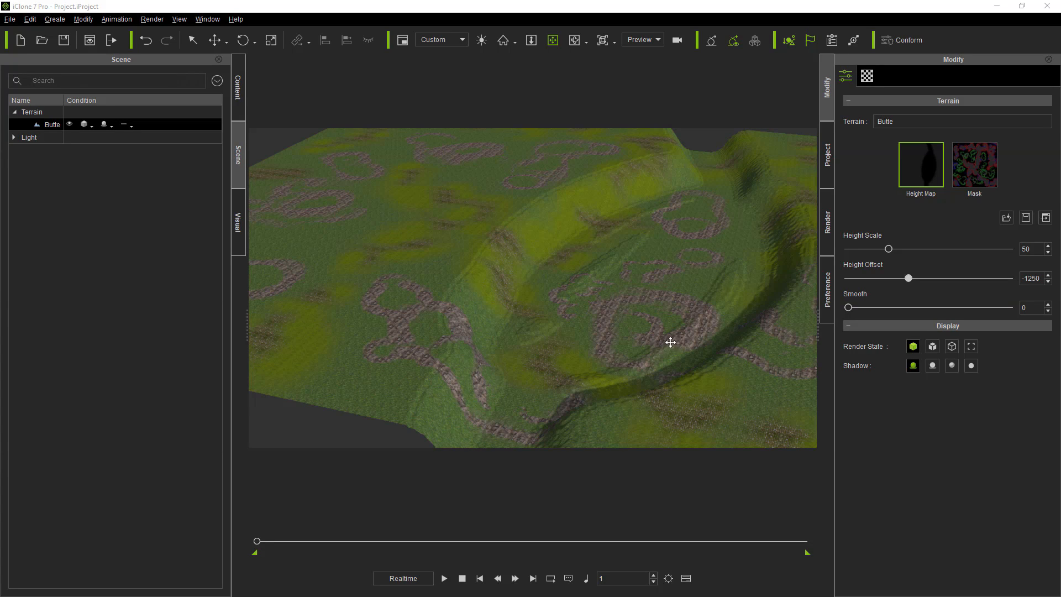
pyautogui.press('alt')
pyautogui.hotkey('alt', 'Tab')
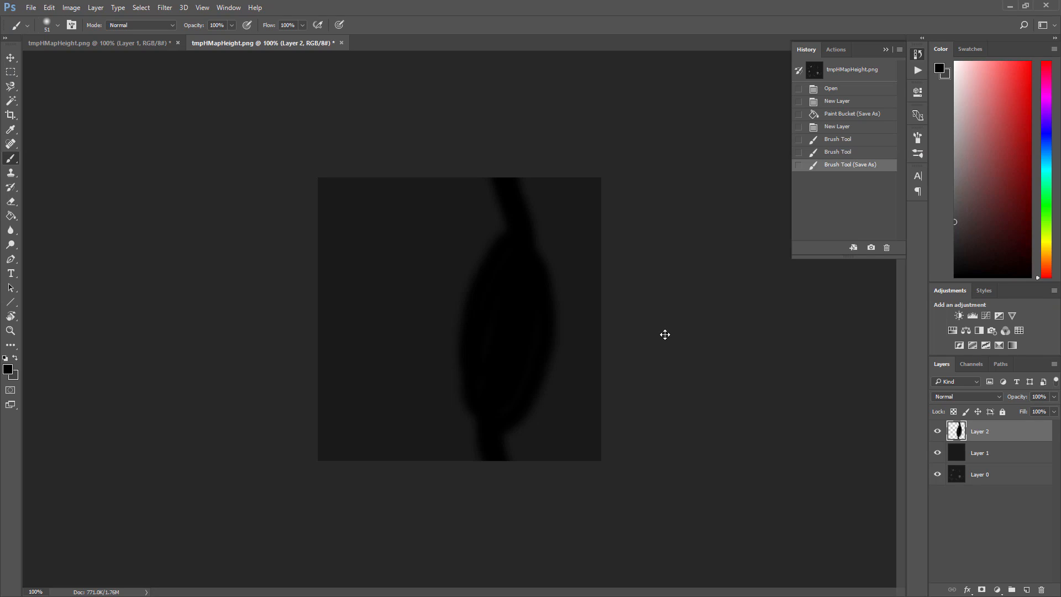
# Step: Add a layer above the black channel and sample the surrounding gray #191919 as the foreground color for the brush
pyautogui.click(1025, 590)
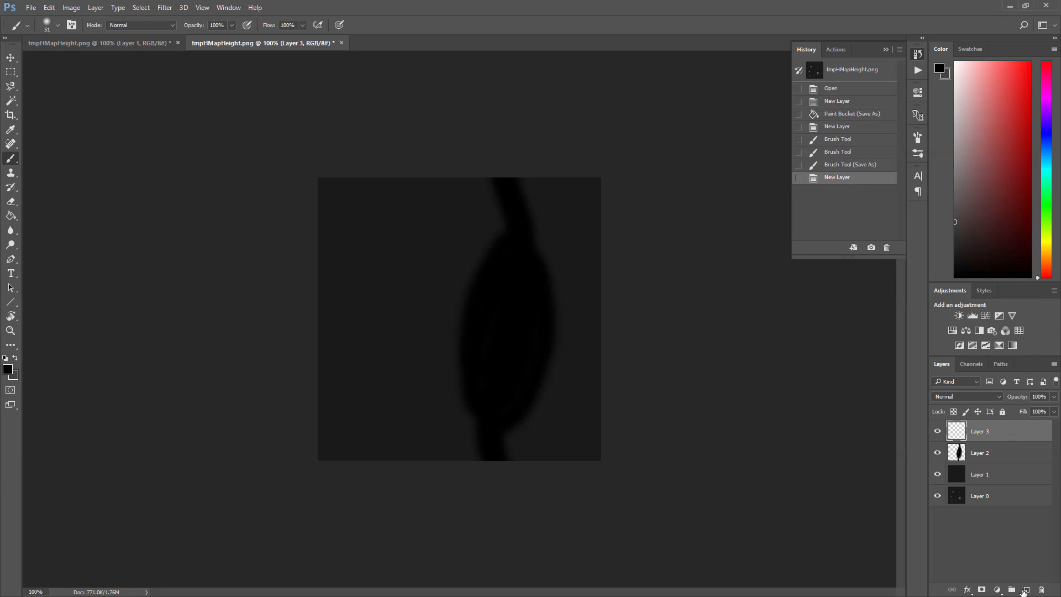
pyautogui.press('i')
pyautogui.click(7, 369)
pyautogui.click(410, 291)
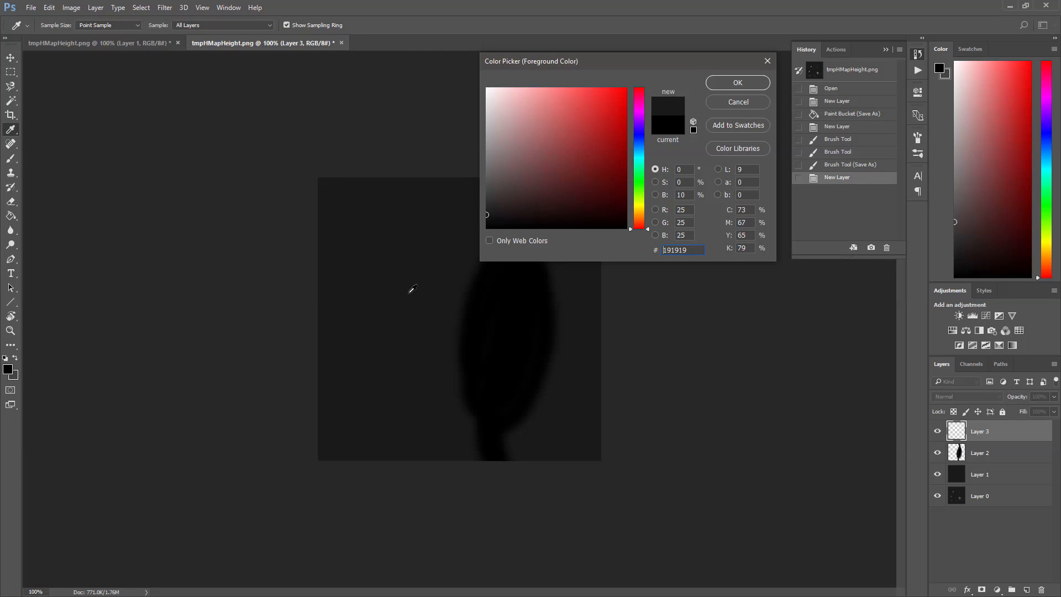
pyautogui.click(737, 83)
pyautogui.press('b')
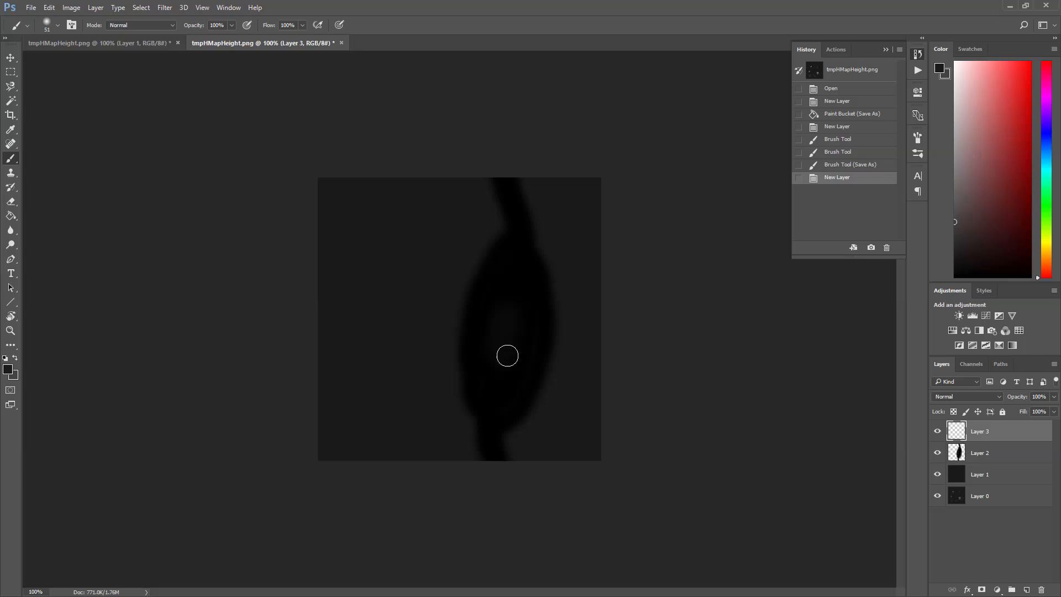
# Step: Paint an elongated gray island in the middle of the black basin, extending it slightly at its upper and lower ends
pyautogui.moveTo(511, 333); pyautogui.dragTo(498, 357)
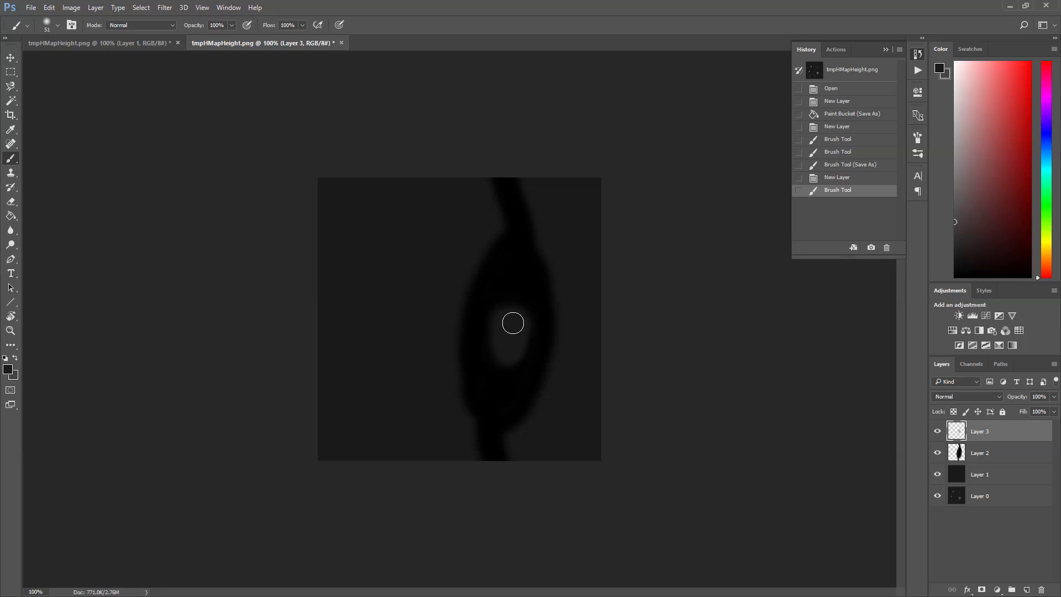
pyautogui.click(513, 323)
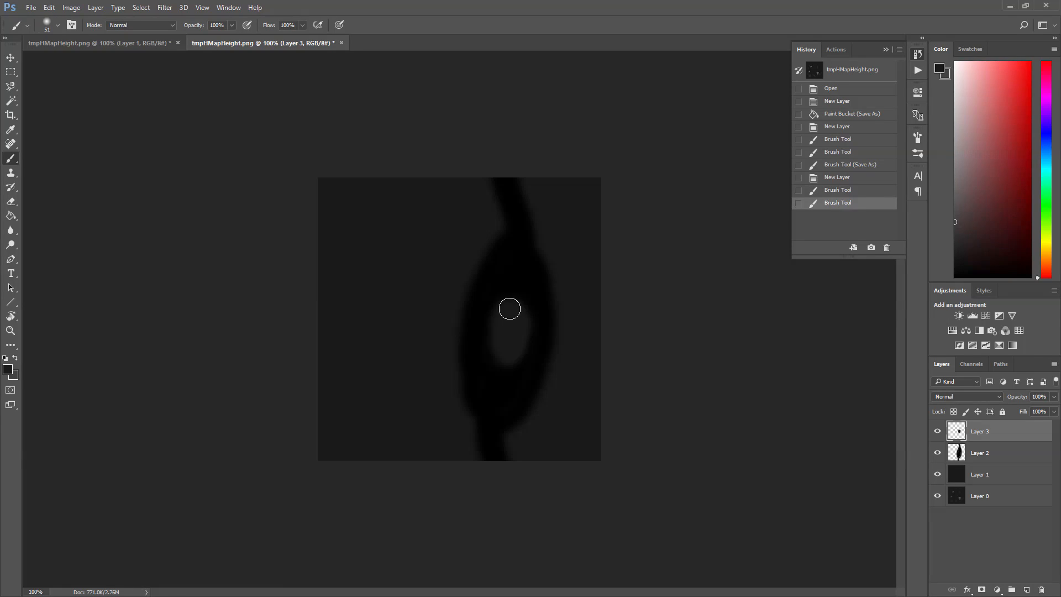
pyautogui.click(505, 322)
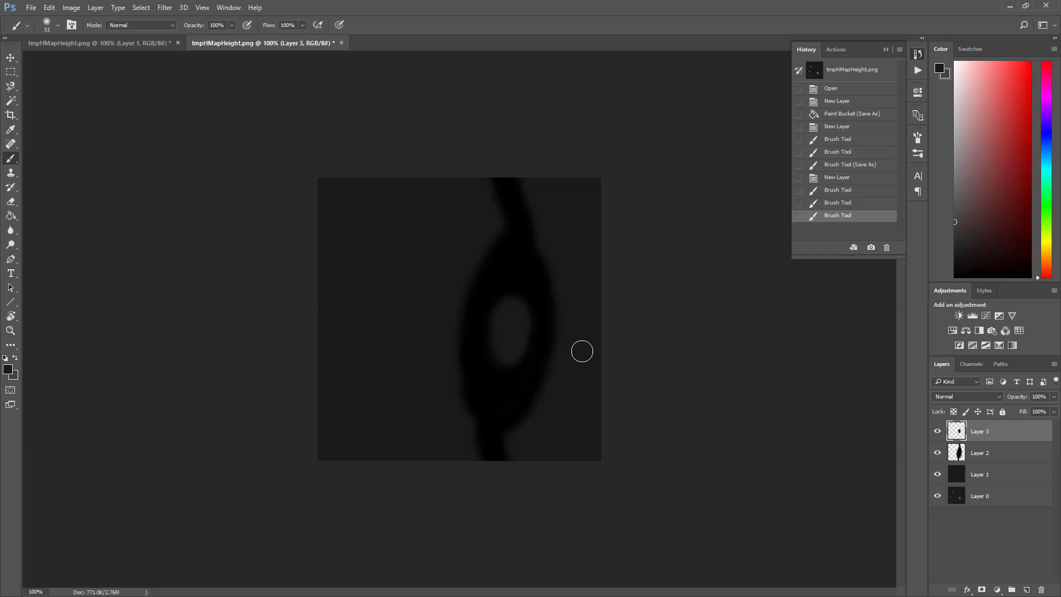
pyautogui.click(506, 370)
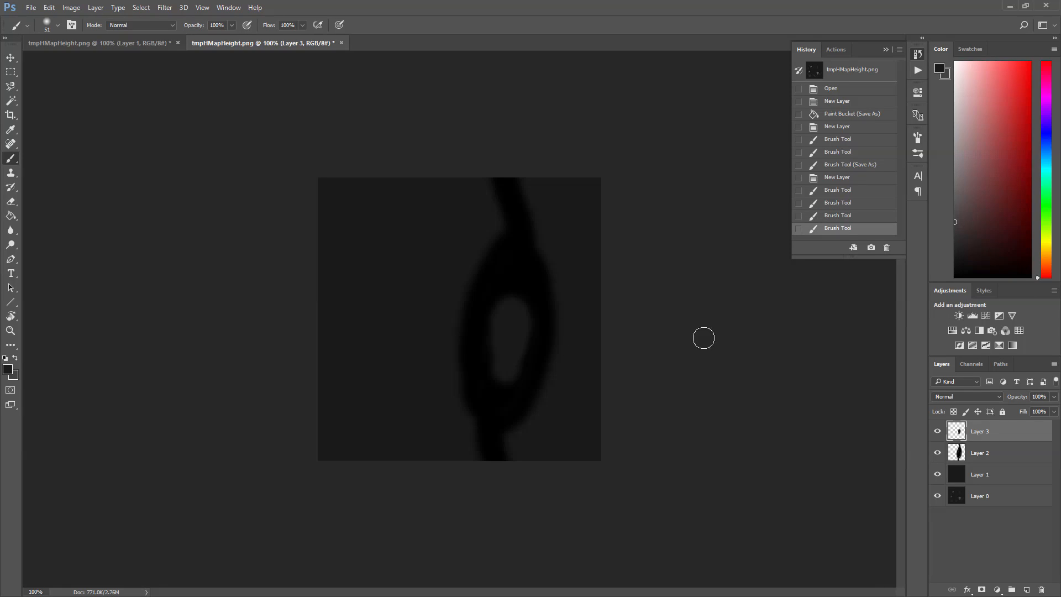
# Step: Save the height map with the island as a PNG over tmpHMapHeight.png and switch to iClone to check the terrain
pyautogui.click(31, 7)
pyautogui.click(36, 130)
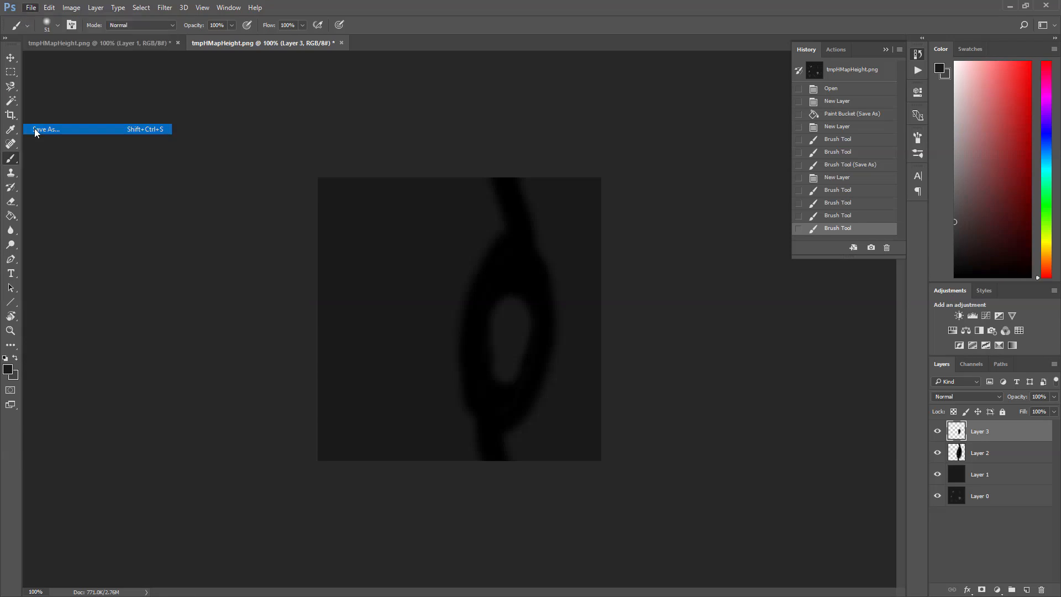
pyautogui.click(138, 256)
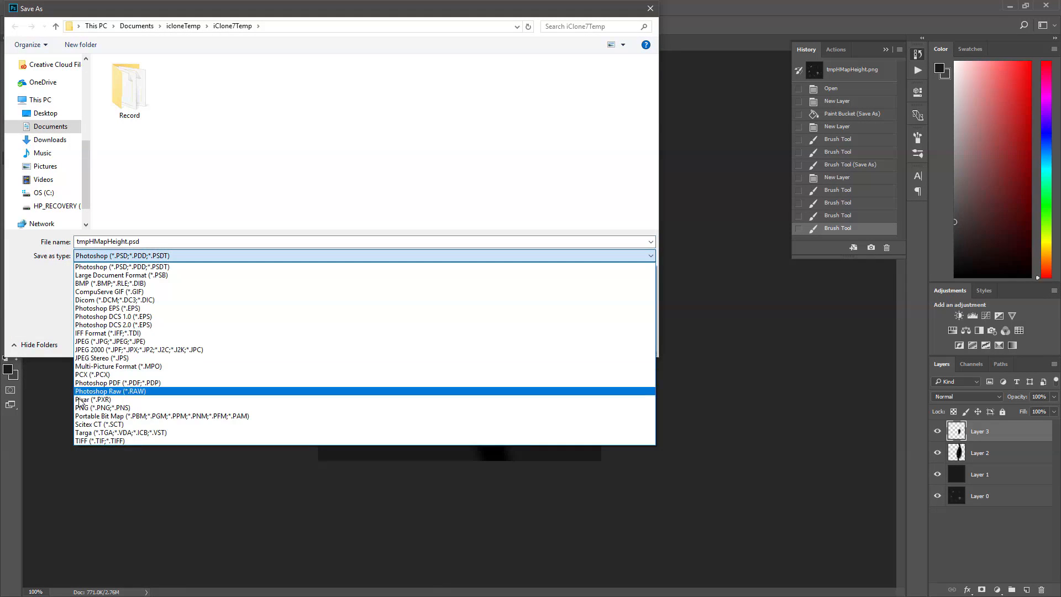
pyautogui.click(86, 410)
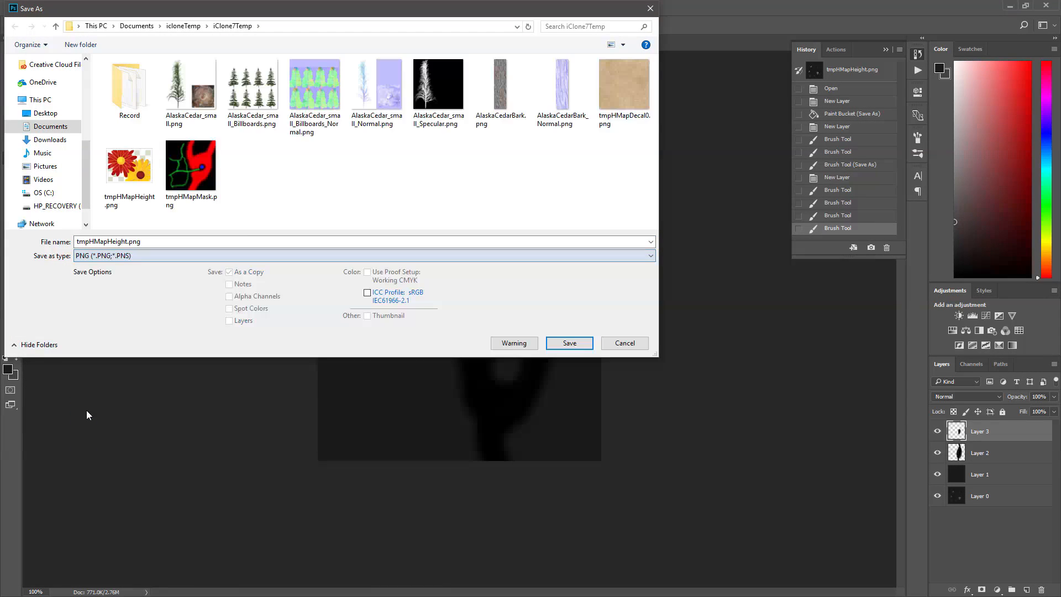
pyautogui.doubleClick(127, 174)
pyautogui.click(558, 305)
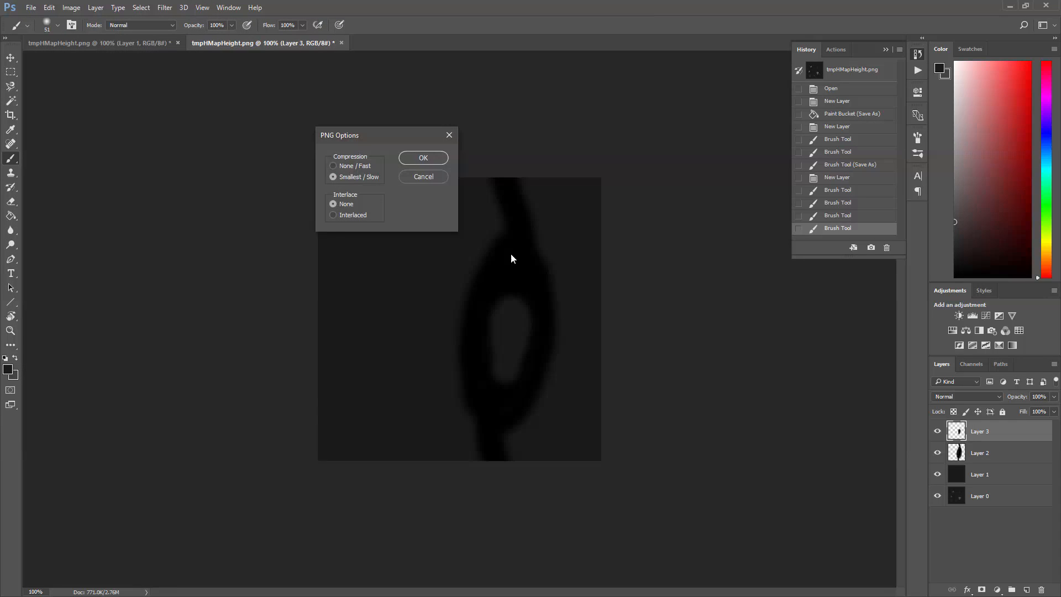
pyautogui.click(423, 158)
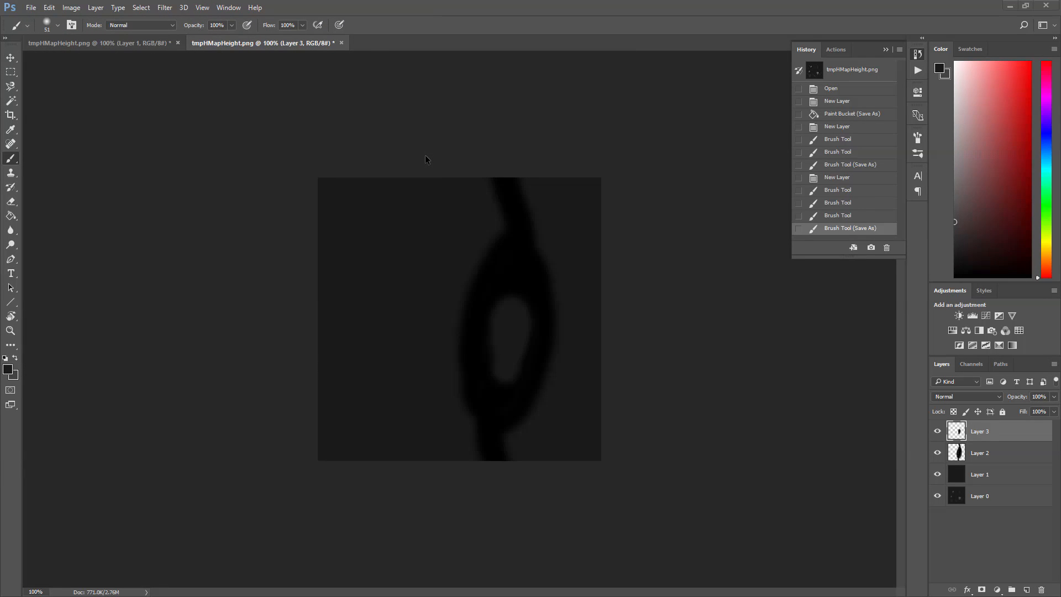
pyautogui.hotkey('alt', 'Tab')
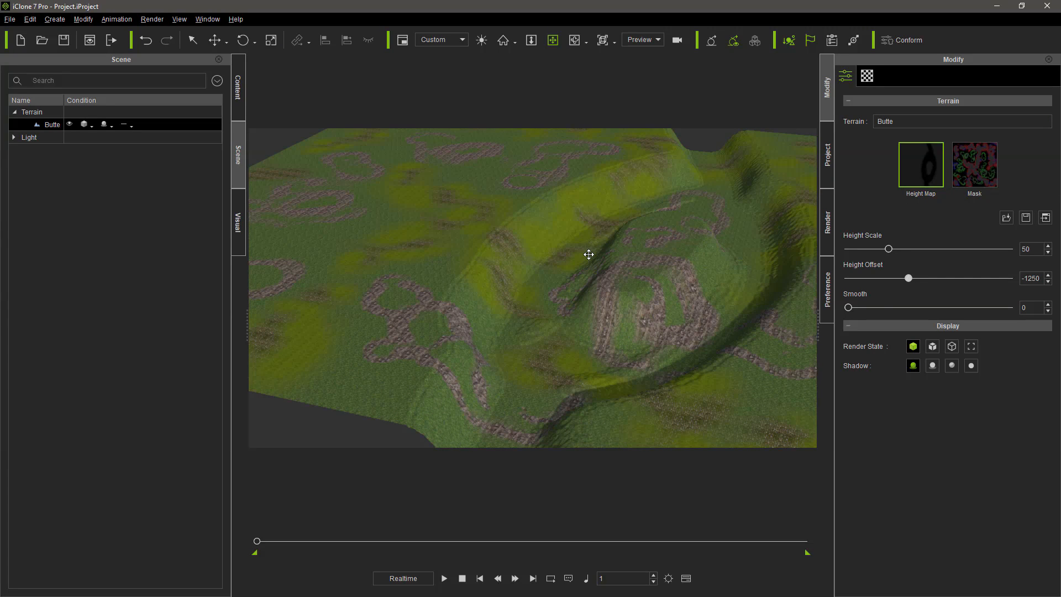
# Step: Return to Photoshop, set the soft brush size to 20 px and paint a thin gray land bridge from the island to the basin's left bank
pyautogui.hotkey('alt', 'Tab')
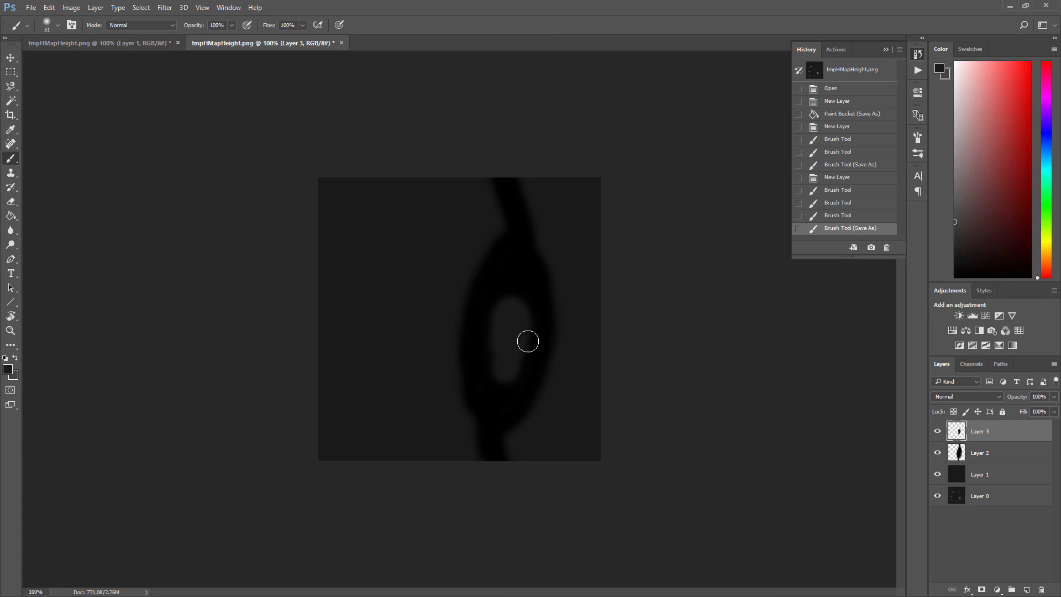
pyautogui.rightClick(435, 283)
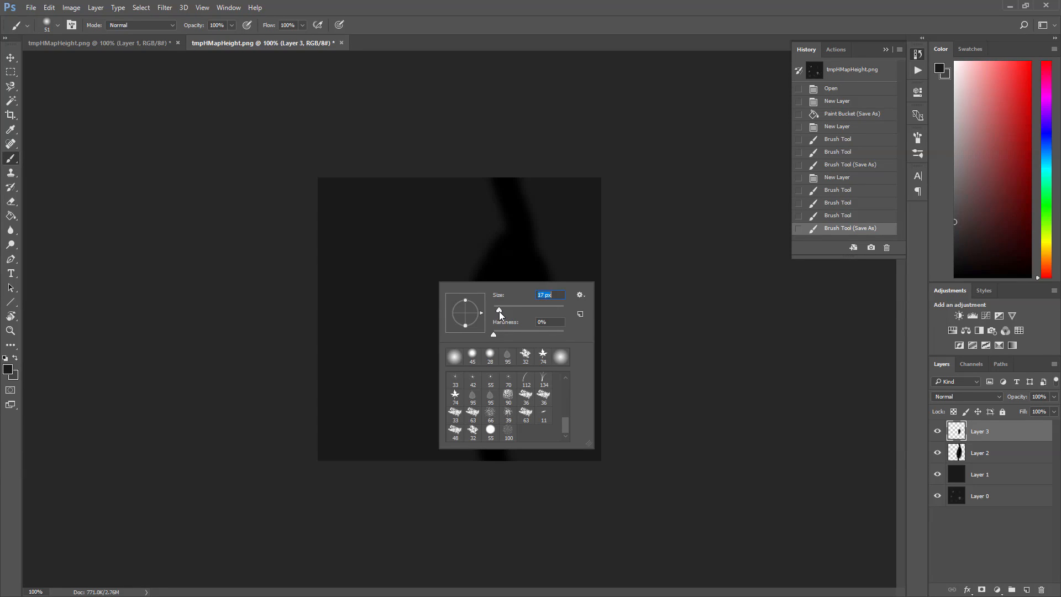
pyautogui.moveTo(499, 311); pyautogui.dragTo(500, 310)
pyautogui.click(641, 280)
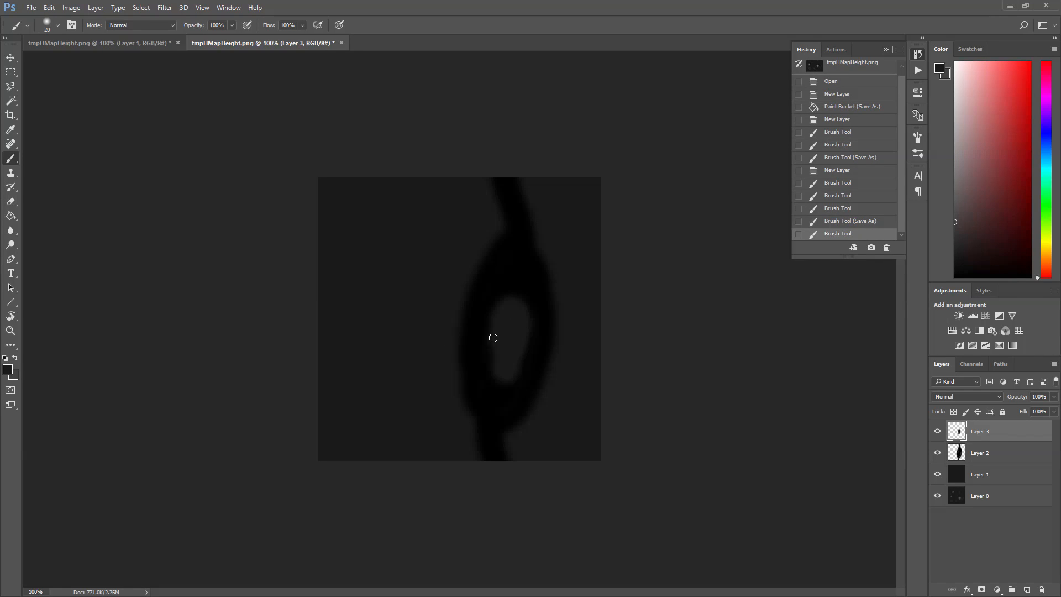
pyautogui.moveTo(493, 337); pyautogui.dragTo(459, 338)
pyautogui.click(490, 334)
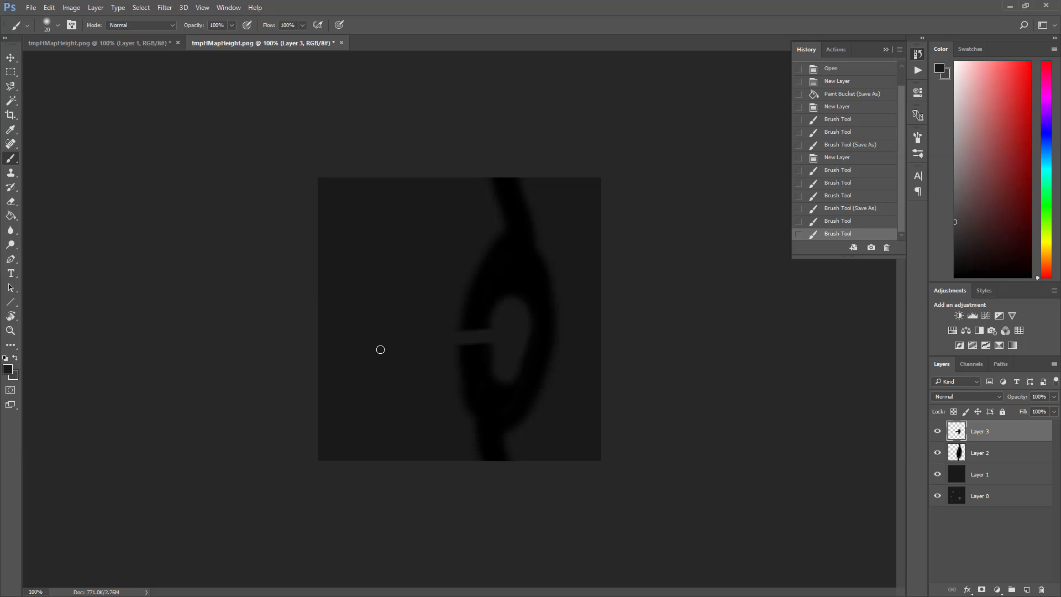
# Step: Save the height map with the land bridge as a PNG, replacing tmpHMapHeight.png in the iClone7Temp folder
pyautogui.click(32, 8)
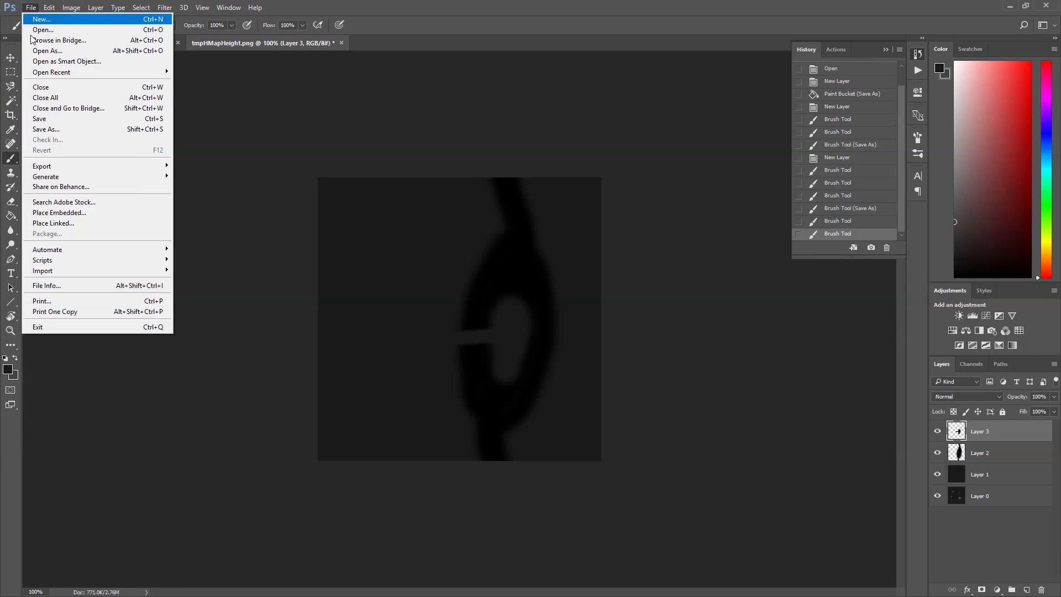
pyautogui.click(55, 130)
pyautogui.click(159, 255)
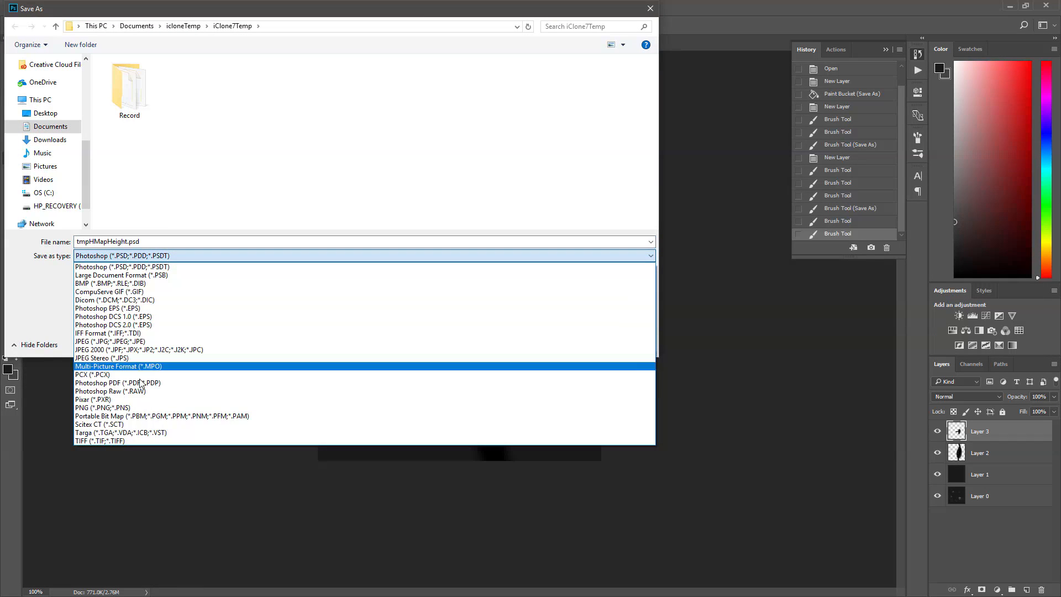
pyautogui.click(121, 409)
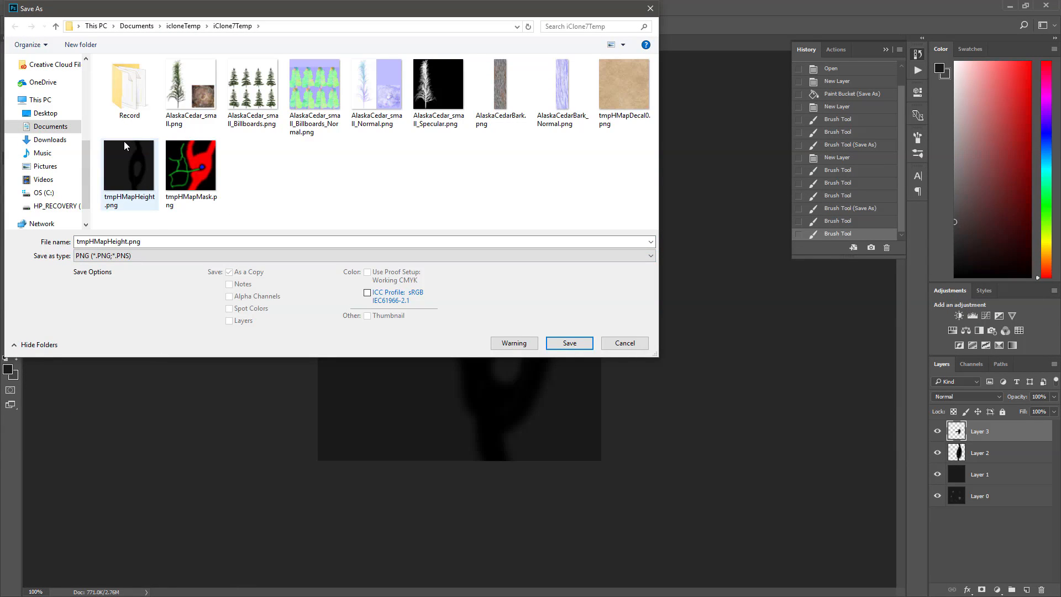
pyautogui.doubleClick(124, 157)
pyautogui.click(556, 304)
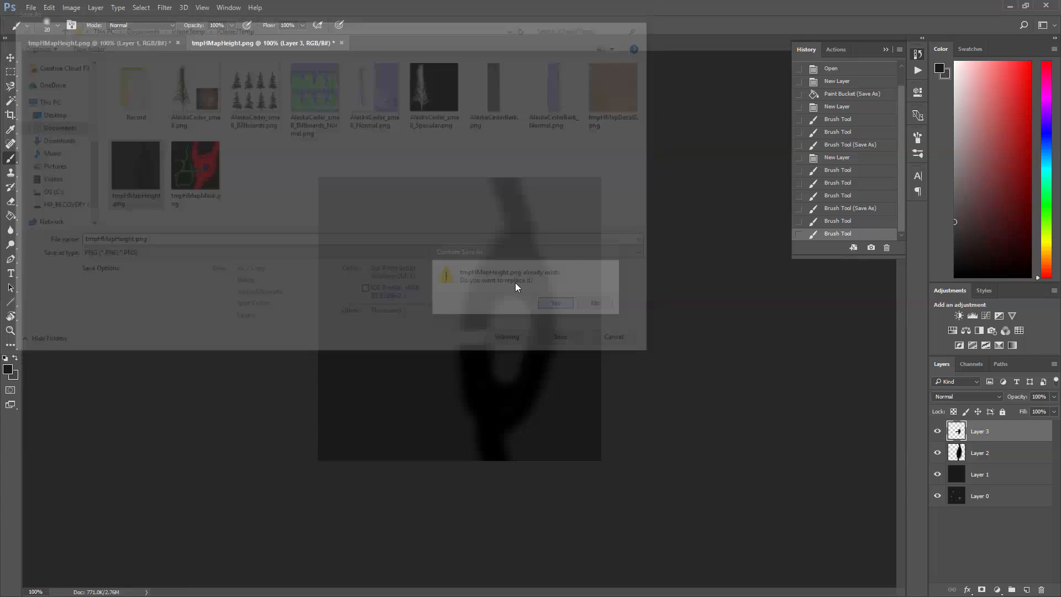
pyautogui.click(428, 156)
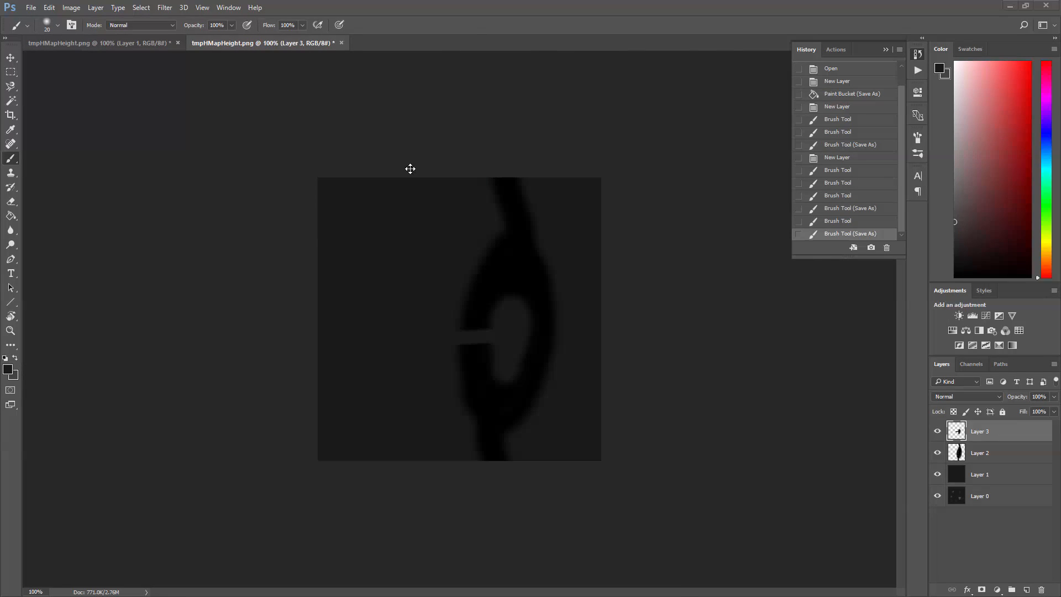
# Step: Switch to iClone to examine the island and land bridge in the terrain from different angles, and return to Photoshop
pyautogui.hotkey('alt', 'Tab')
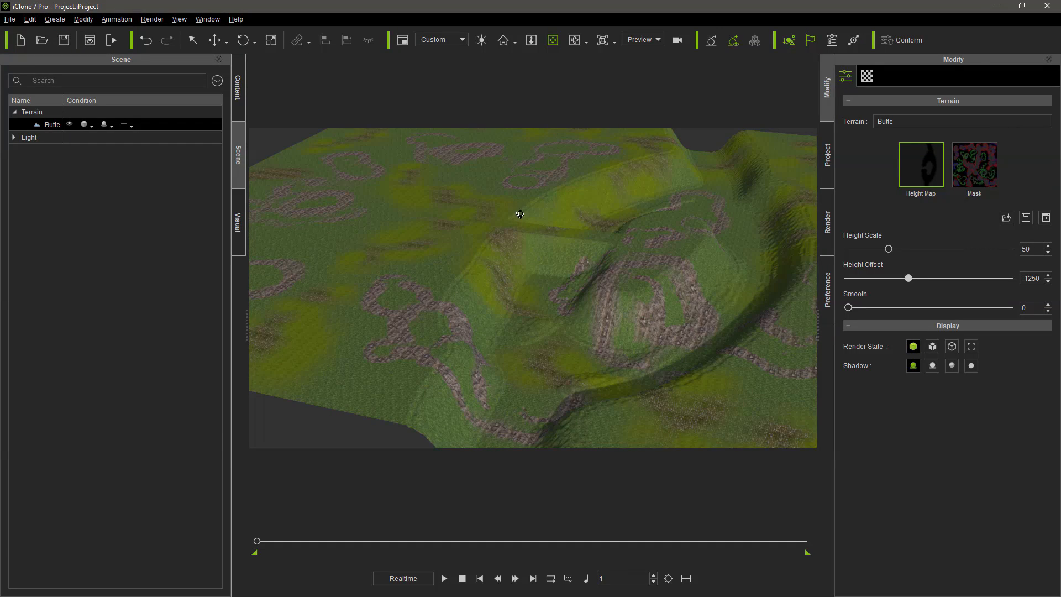
pyautogui.moveTo(520, 214); pyautogui.dragTo(677, 288, button='right')
pyautogui.moveTo(609, 251); pyautogui.dragTo(543, 220, button='right')
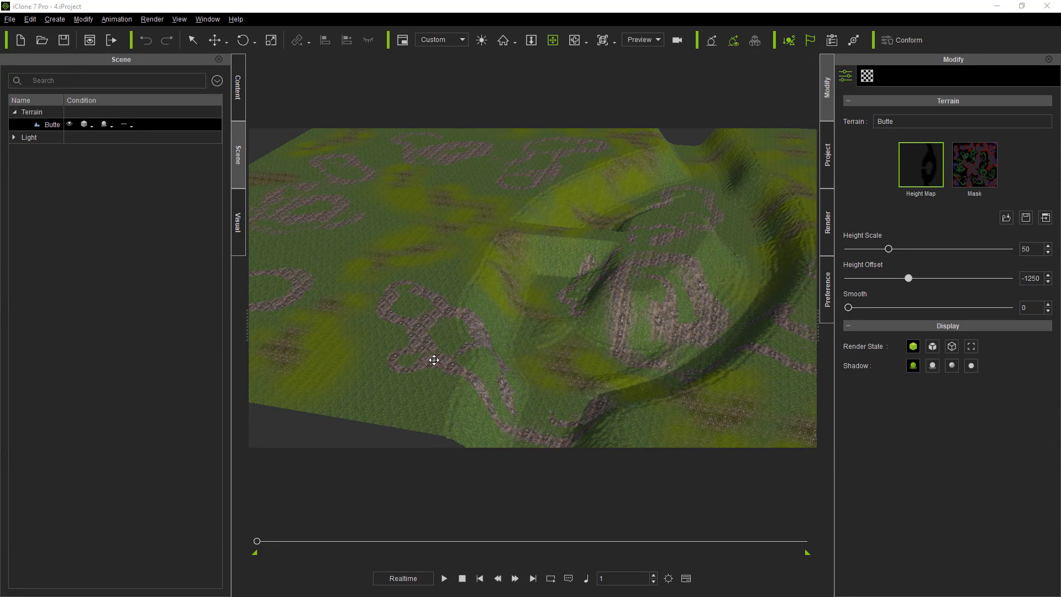
pyautogui.hotkey('alt', 'Tab')
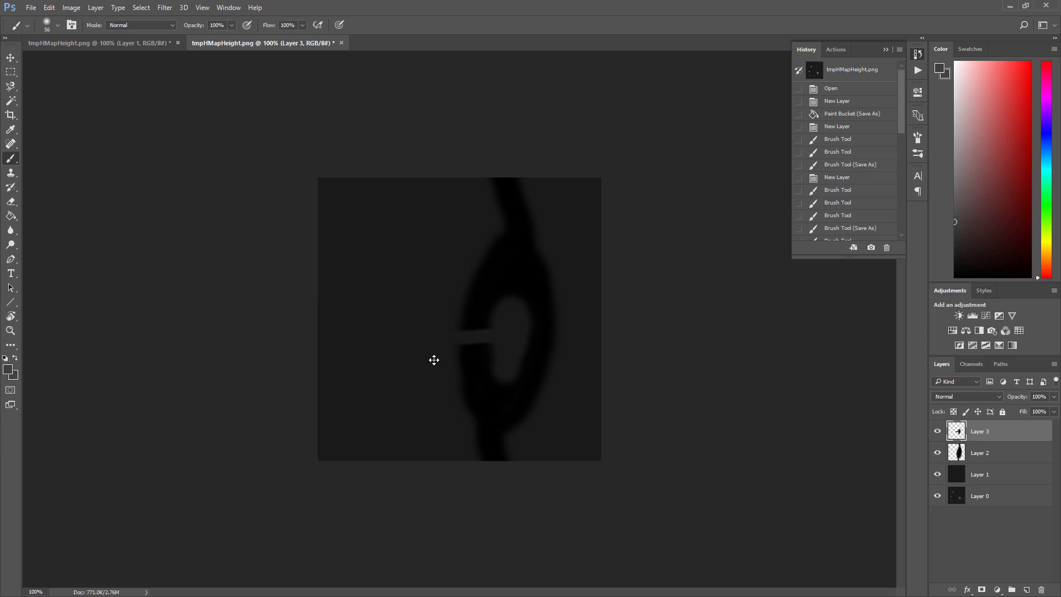
# Step: Add a new layer, hide Layer 1 to reveal the original hills, and set the foreground color to dark gray #3d3d3d
pyautogui.click(1026, 590)
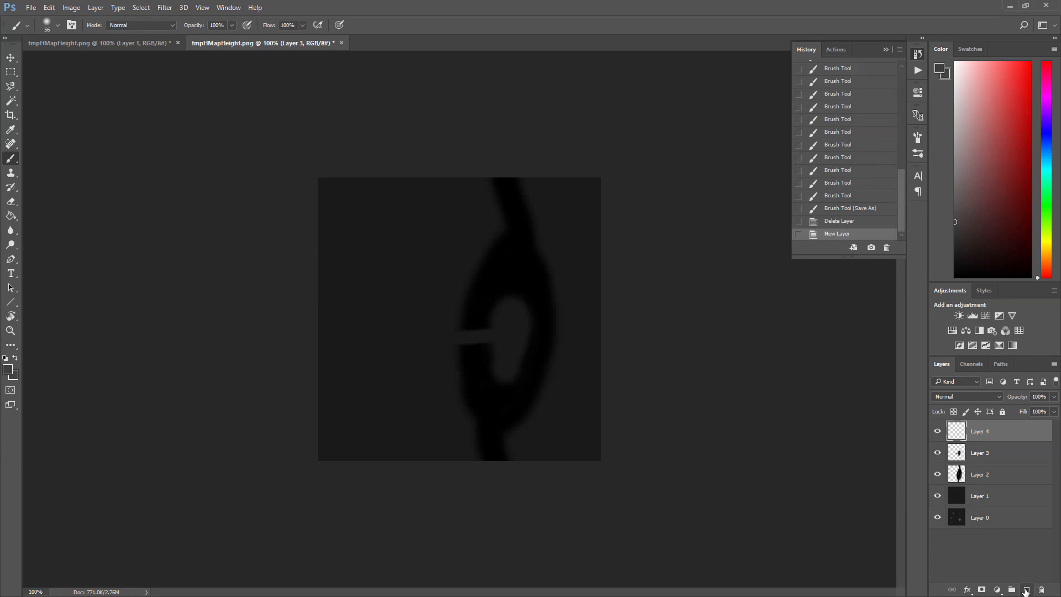
pyautogui.click(938, 496)
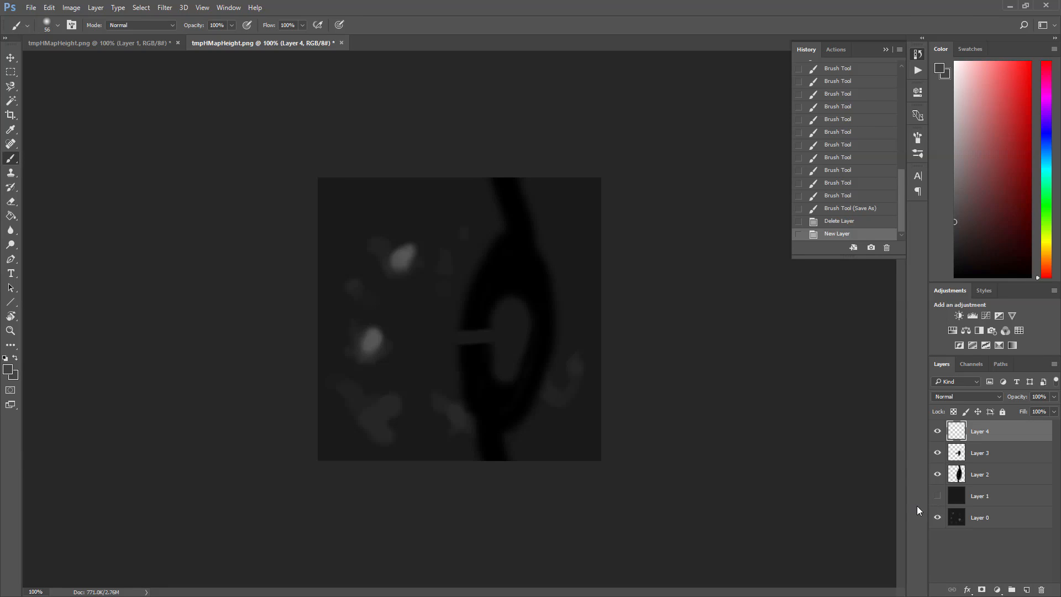
pyautogui.click(8, 373)
pyautogui.click(373, 340)
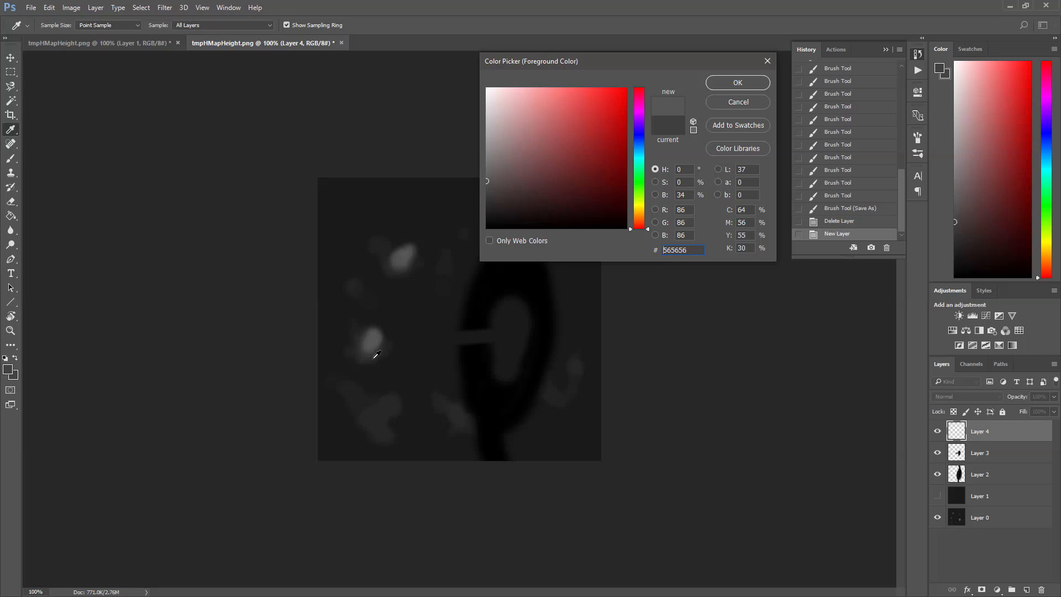
pyautogui.click(376, 355)
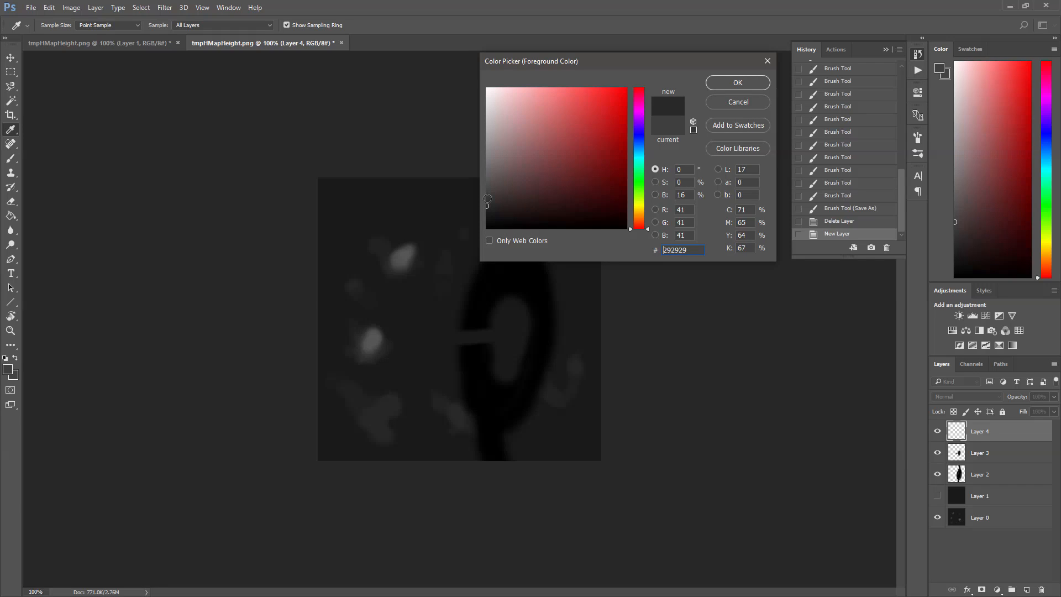
pyautogui.click(487, 198)
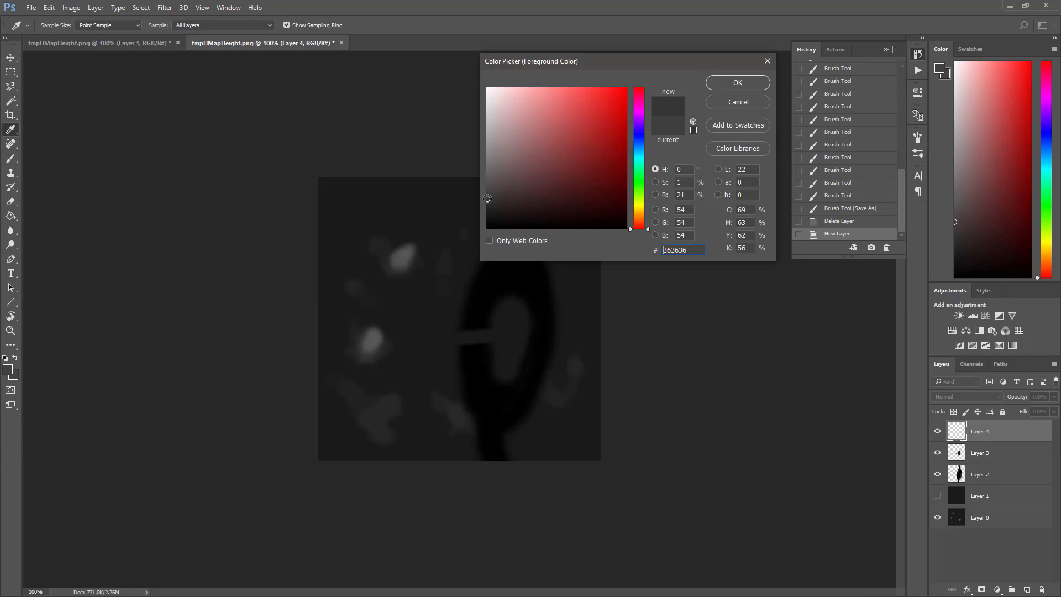
pyautogui.click(729, 81)
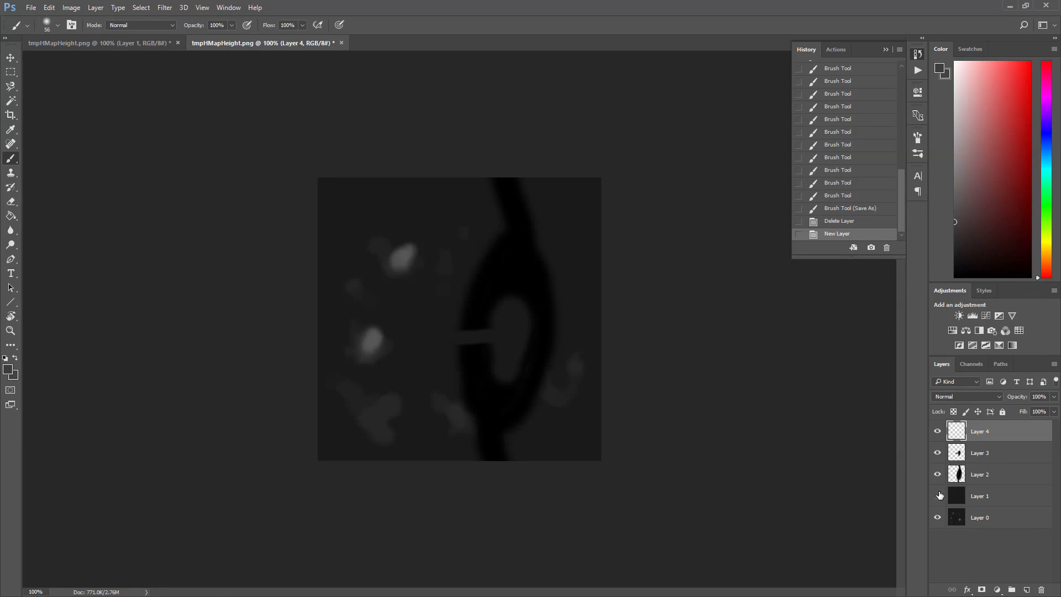
# Step: Show Layer 1 again and paint an uneven gray border along the height map's edges, leaving the channel's ends open
pyautogui.click(938, 495)
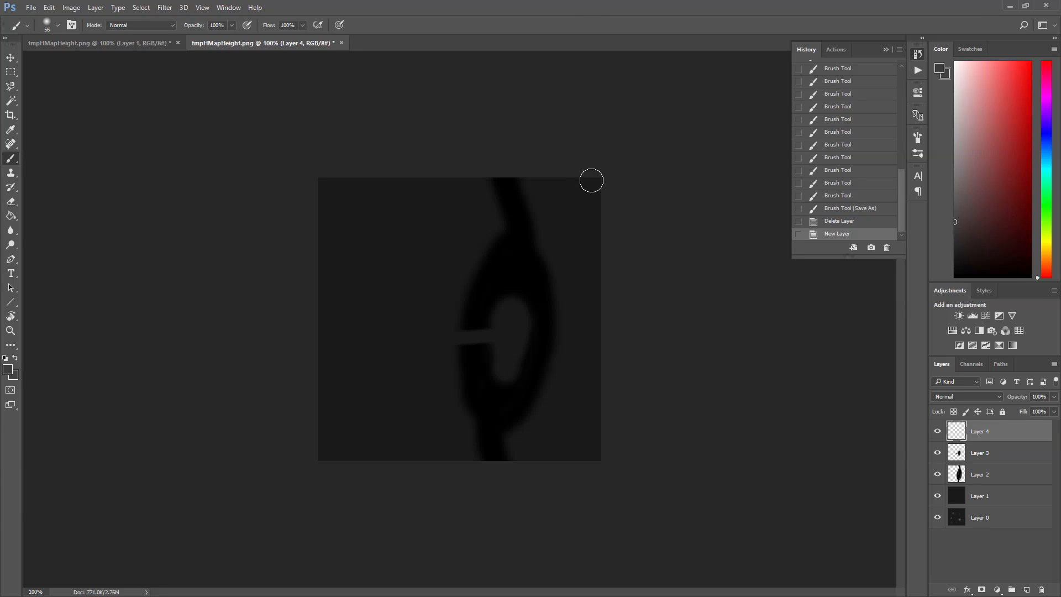
pyautogui.moveTo(591, 181)
pyautogui.mouseDown()
pyautogui.moveTo(582, 180)
pyautogui.moveTo(595, 189)
pyautogui.moveTo(597, 181)
pyautogui.moveTo(592, 454)
pyautogui.moveTo(324, 459)
pyautogui.moveTo(322, 173)
pyautogui.moveTo(585, 190)
pyautogui.moveTo(522, 176)
pyautogui.mouseUp()
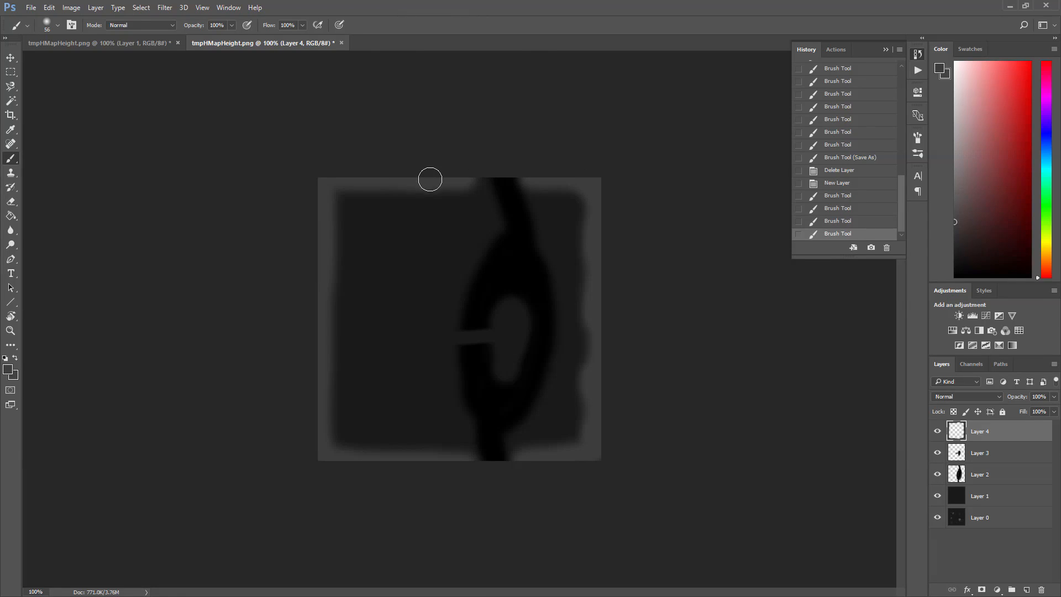
pyautogui.moveTo(386, 173)
pyautogui.mouseDown()
pyautogui.moveTo(382, 190)
pyautogui.moveTo(339, 185)
pyautogui.moveTo(308, 221)
pyautogui.moveTo(325, 296)
pyautogui.moveTo(319, 382)
pyautogui.moveTo(330, 423)
pyautogui.moveTo(365, 445)
pyautogui.moveTo(362, 455)
pyautogui.moveTo(426, 457)
pyautogui.mouseUp()
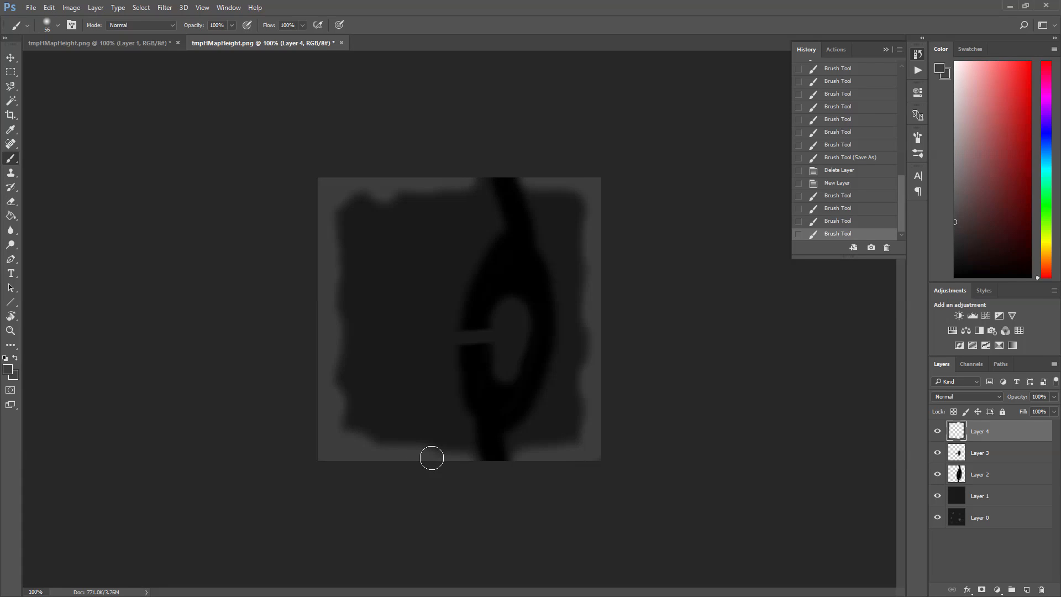
# Step: Save the height map with the raised border as a PNG, replacing tmpHMapHeight.png in the iClone7Temp folder
pyautogui.click(30, 8)
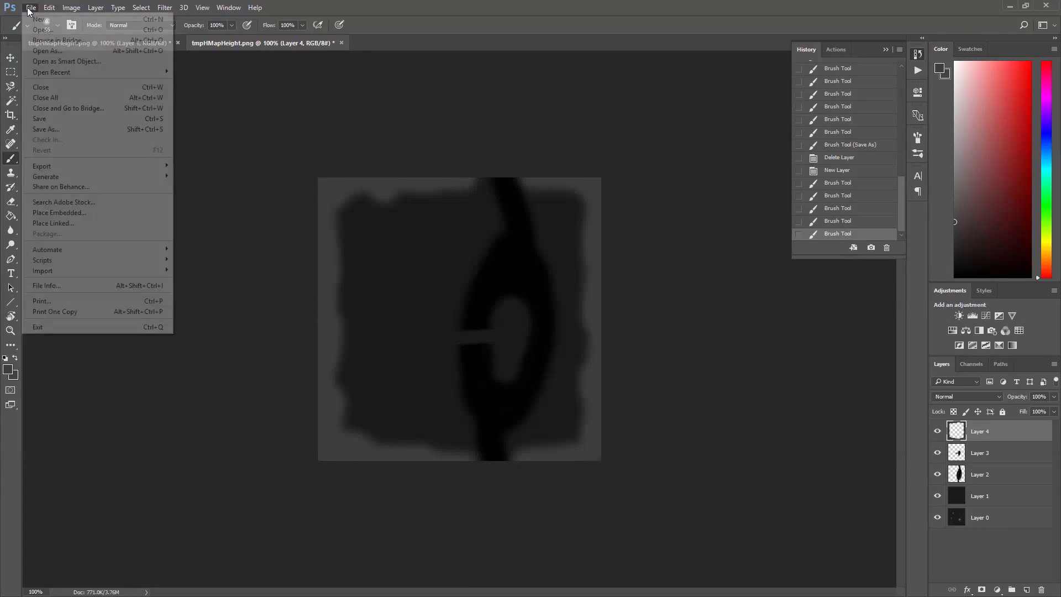
pyautogui.click(35, 128)
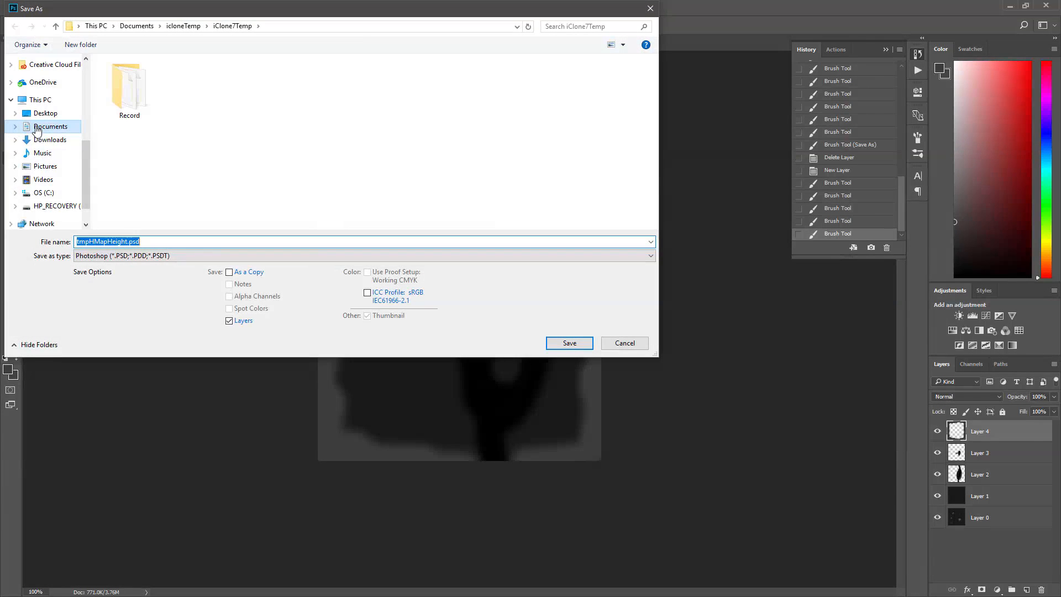
pyautogui.click(128, 256)
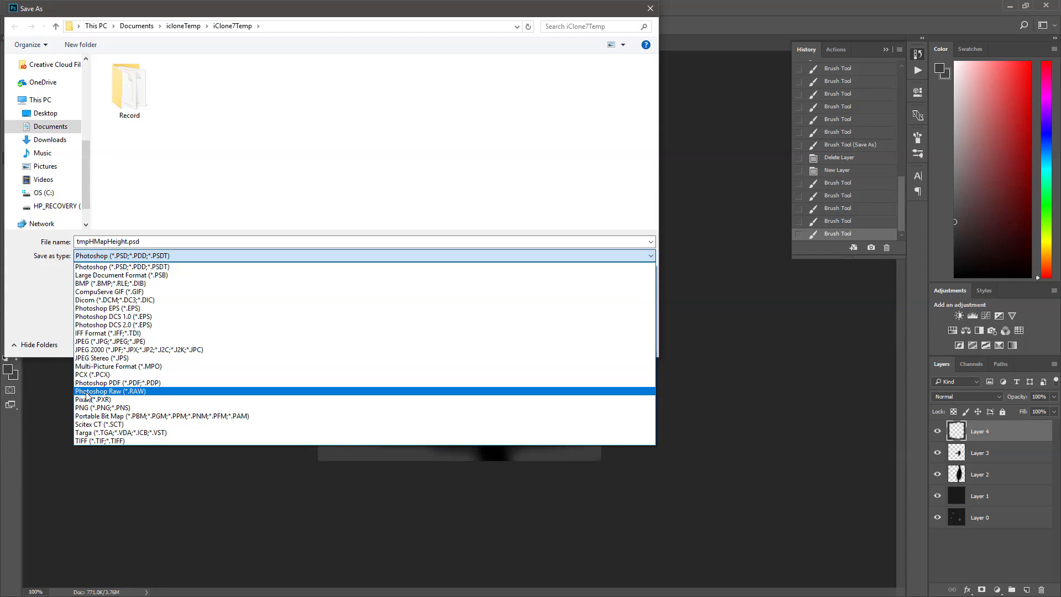
pyautogui.click(91, 408)
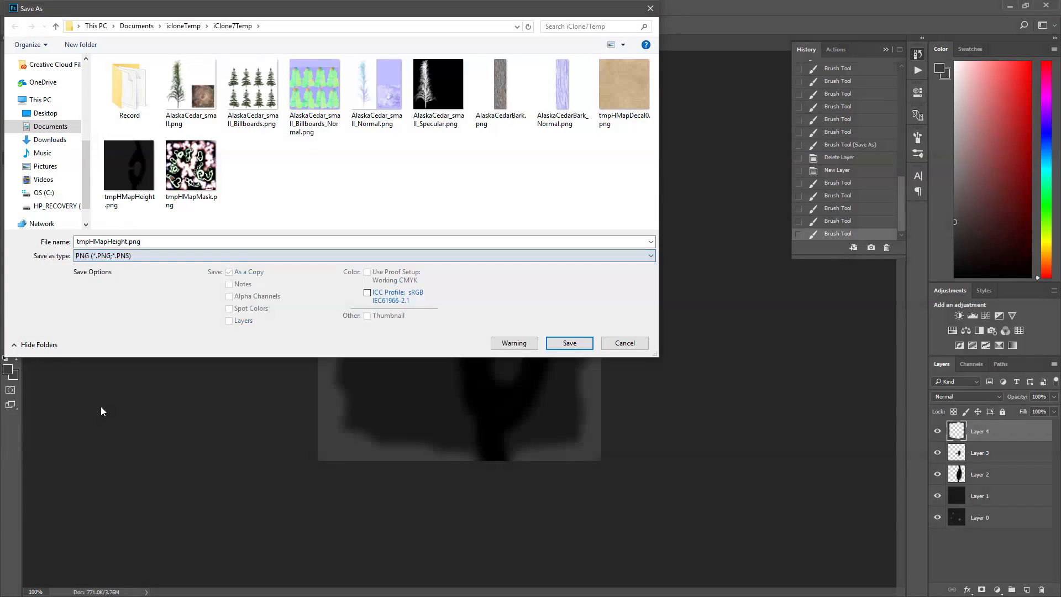
pyautogui.doubleClick(130, 171)
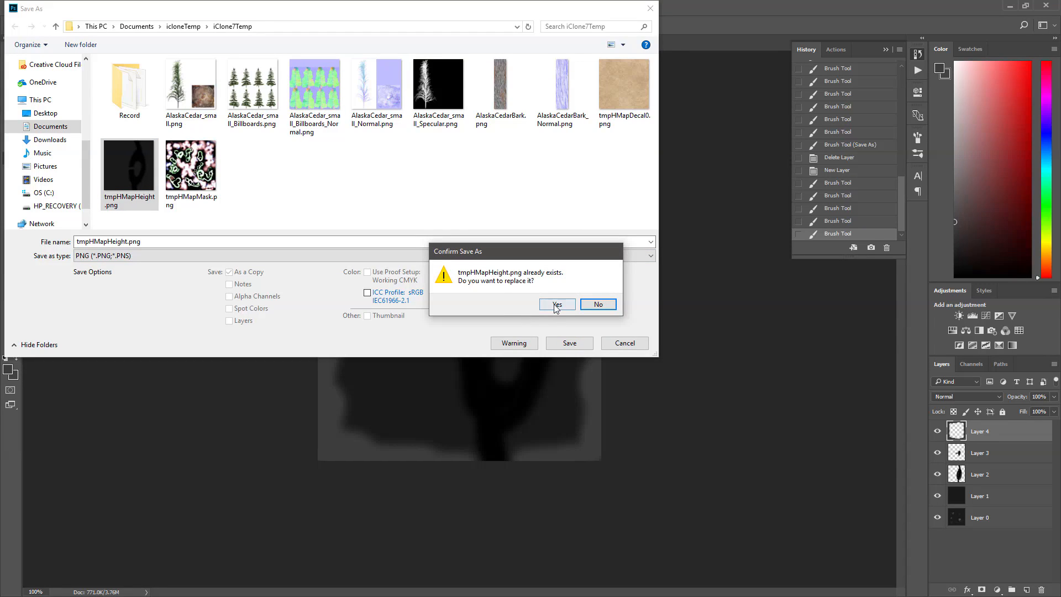
pyautogui.click(556, 305)
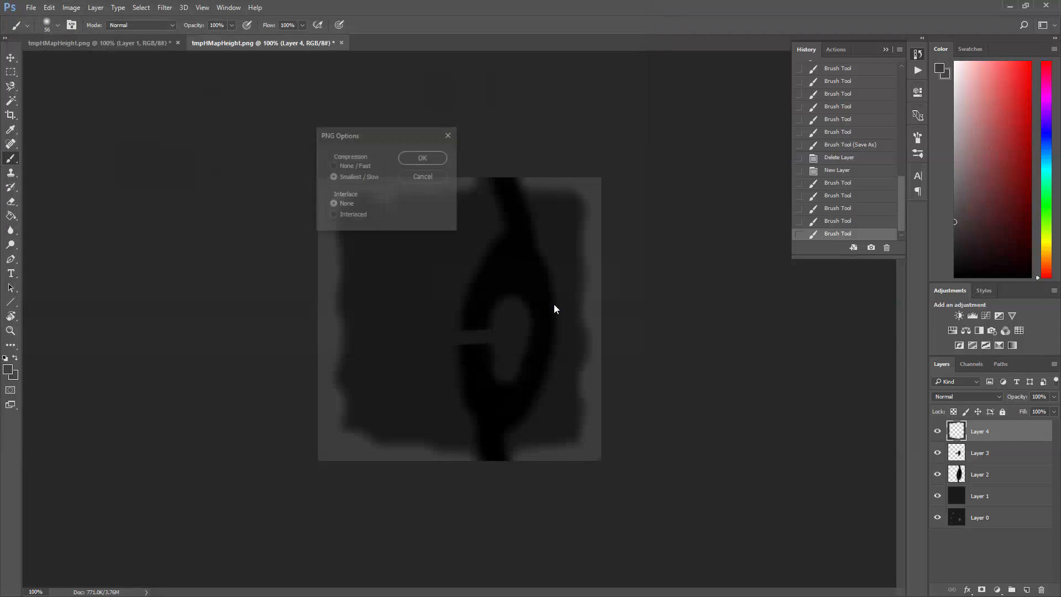
pyautogui.click(427, 160)
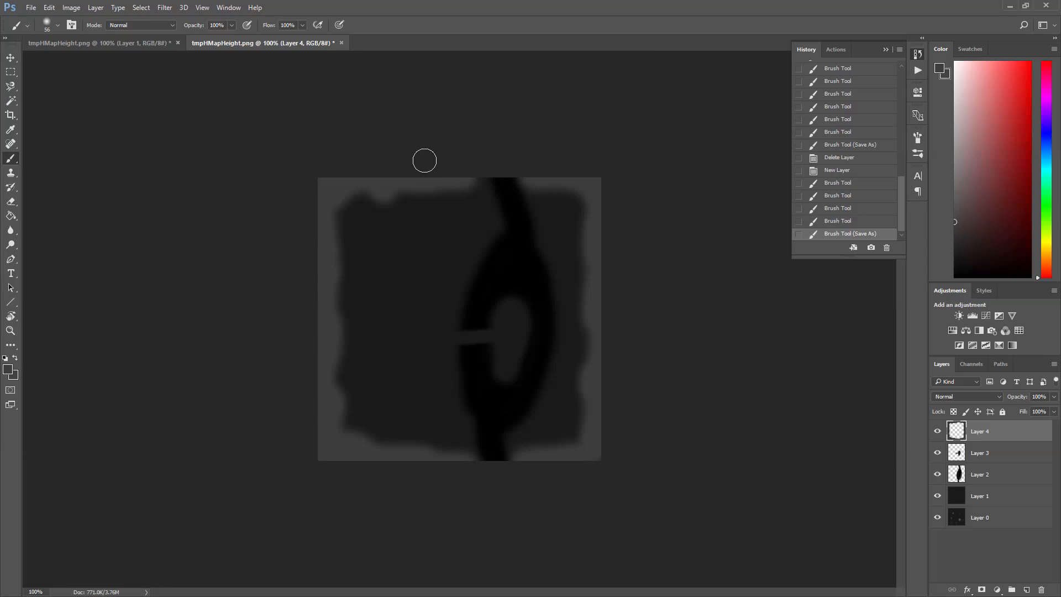
# Step: Switch to iClone to examine the terrain's raised edges from different angles, and return to Photoshop
pyautogui.hotkey('alt', 'Tab')
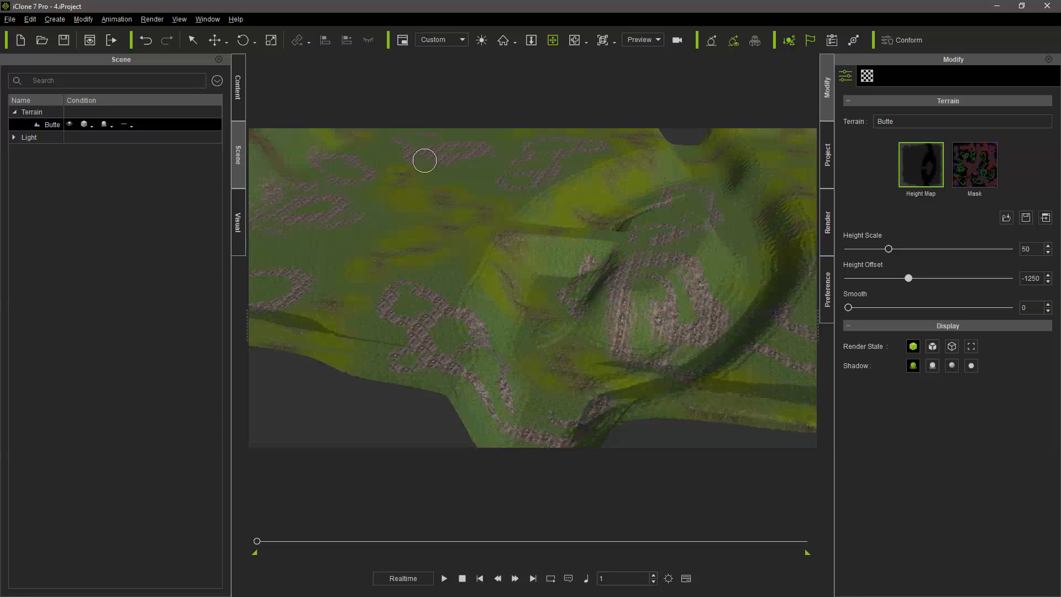
pyautogui.moveTo(445, 251); pyautogui.dragTo(492, 301, button='right')
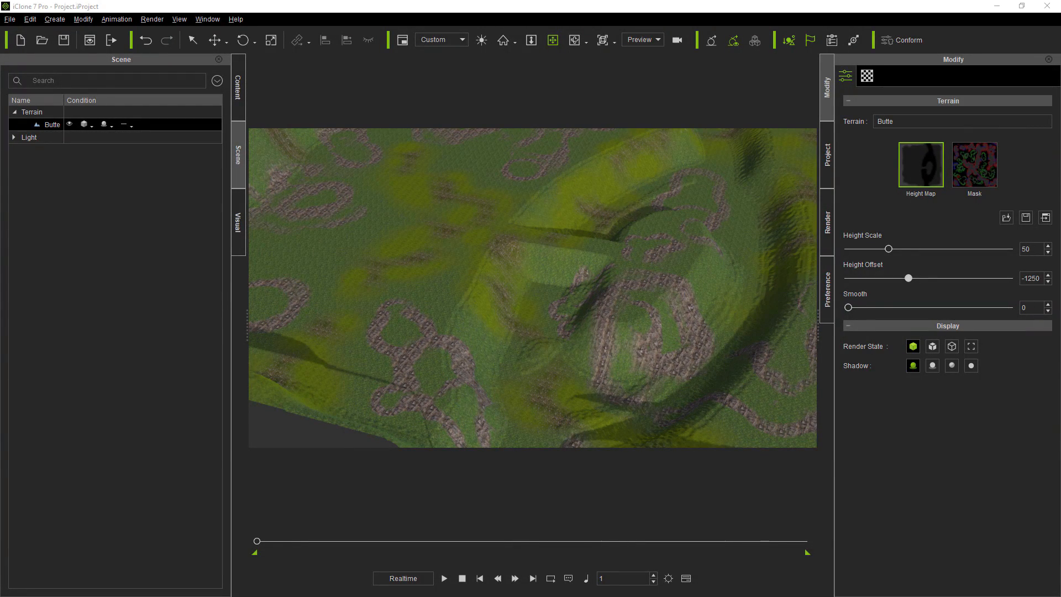
pyautogui.moveTo(436, 222); pyautogui.dragTo(414, 273, button='middle')
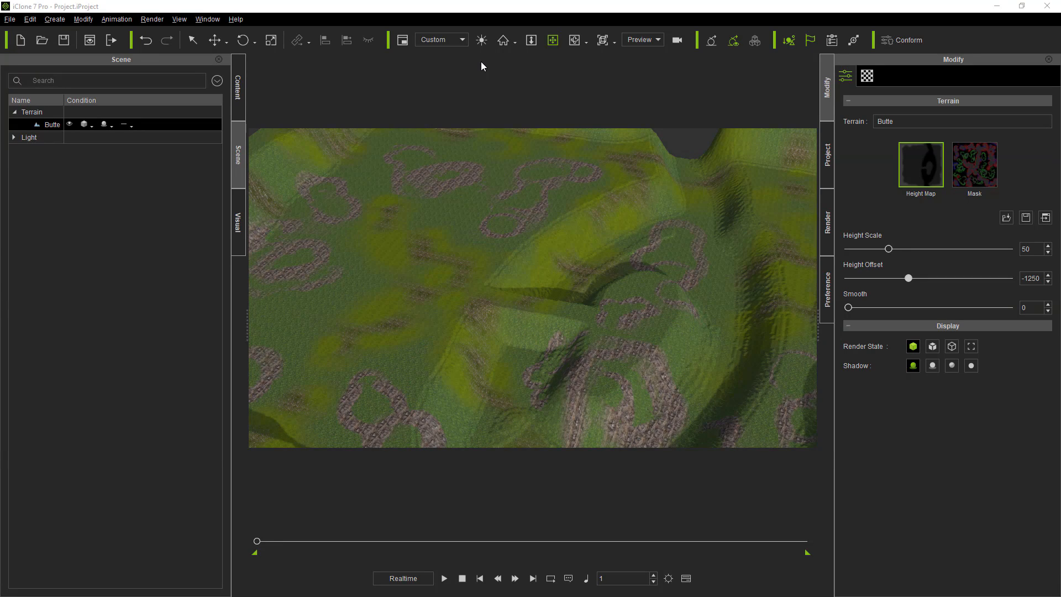
pyautogui.hotkey('alt', 'Tab')
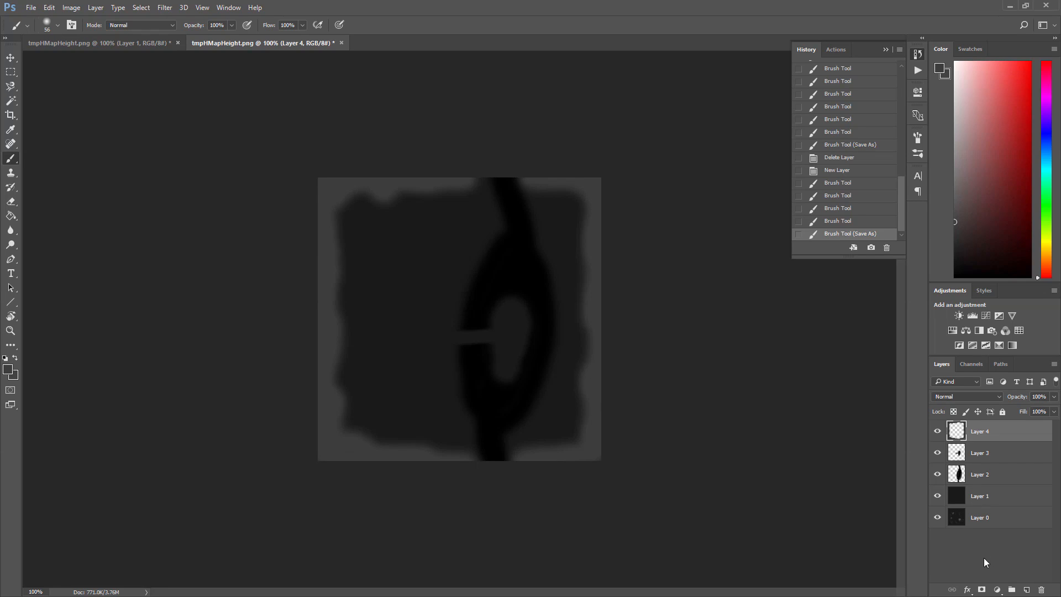
# Step: Add another new layer above the border layer and choose the 74 px leaf-shaped brush
pyautogui.click(1026, 589)
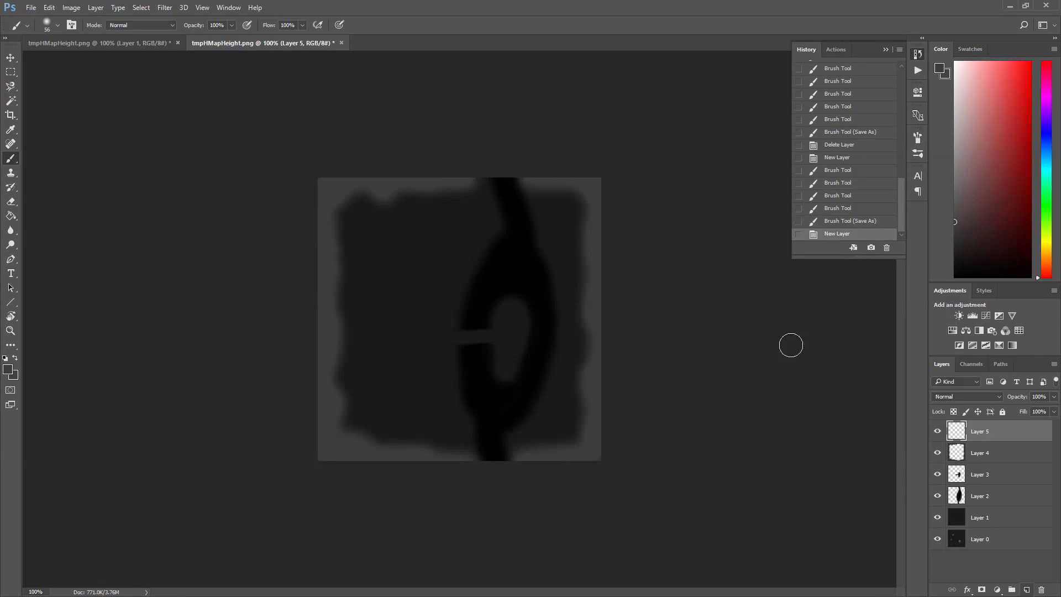
pyautogui.click(52, 26)
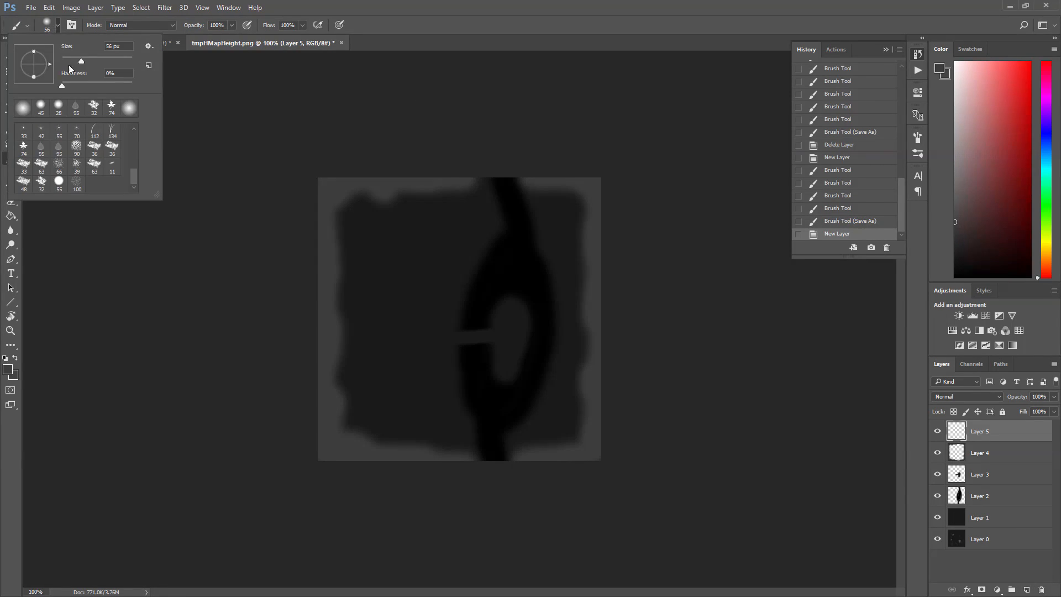
pyautogui.click(112, 108)
pyautogui.press('Return')
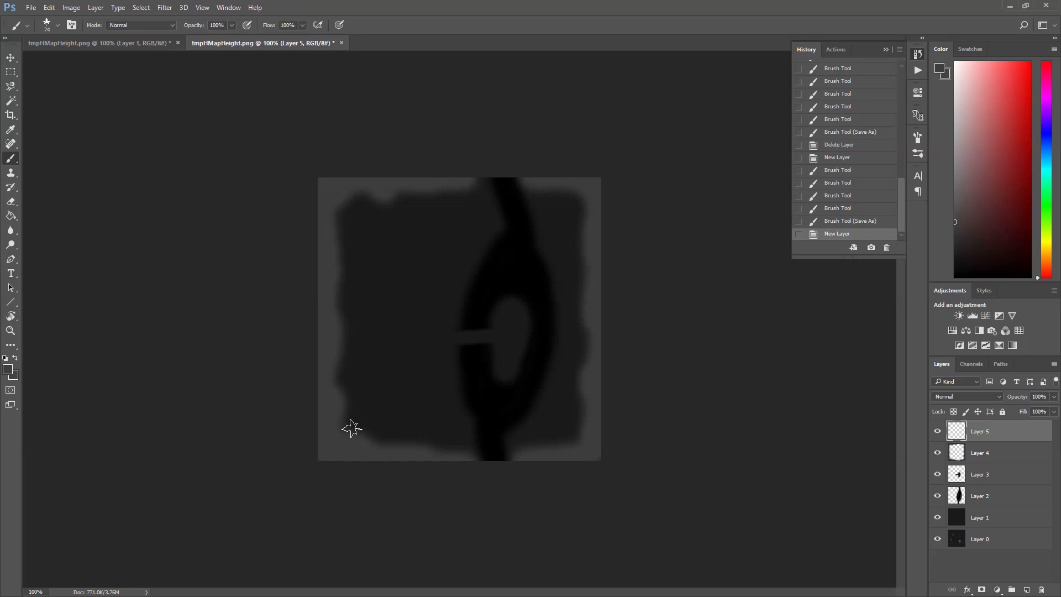
# Step: Hide Layer 1, sample a dark gray from the edge of the lower bright hill as the foreground color, and show Layer 1 again
pyautogui.click(938, 517)
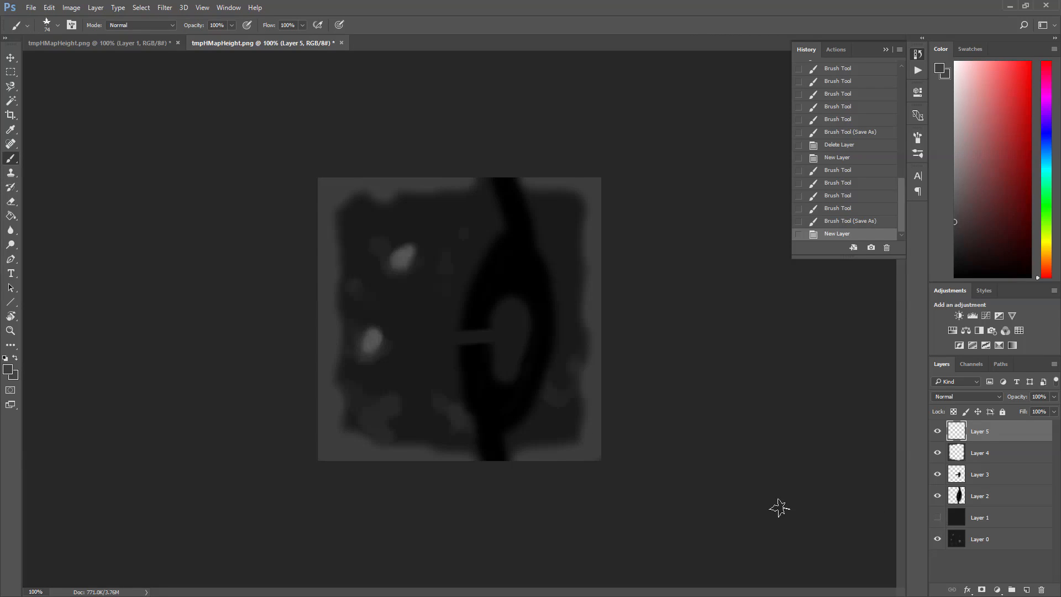
pyautogui.click(5, 370)
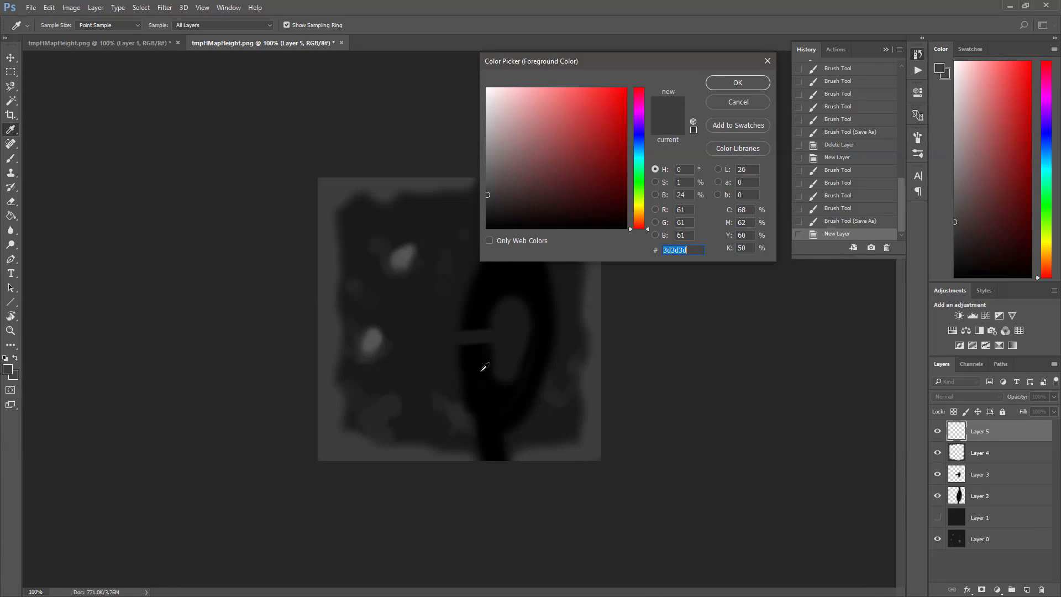
pyautogui.click(389, 343)
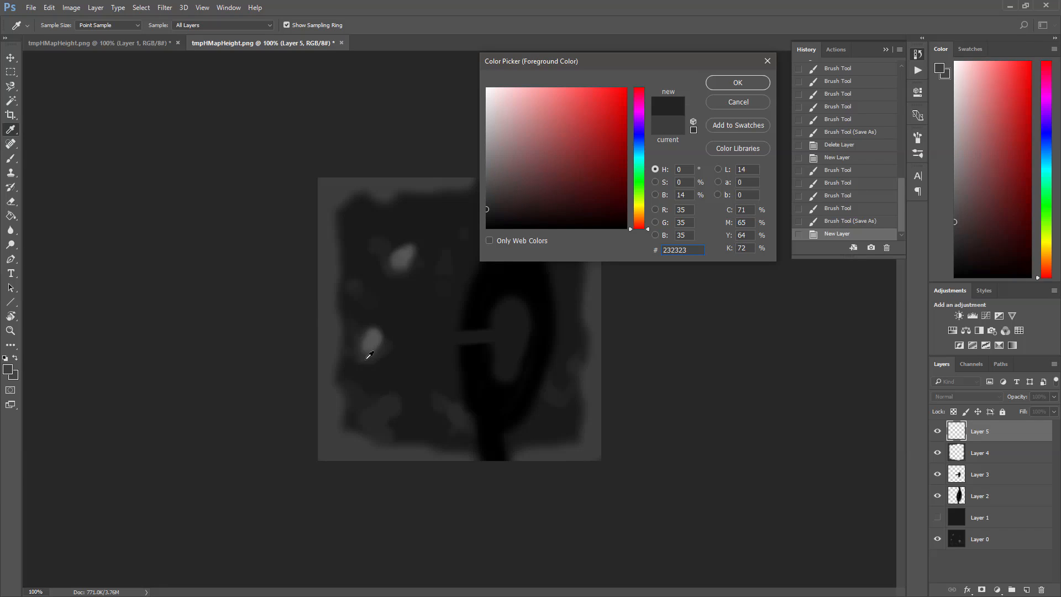
pyautogui.click(373, 355)
pyautogui.click(744, 84)
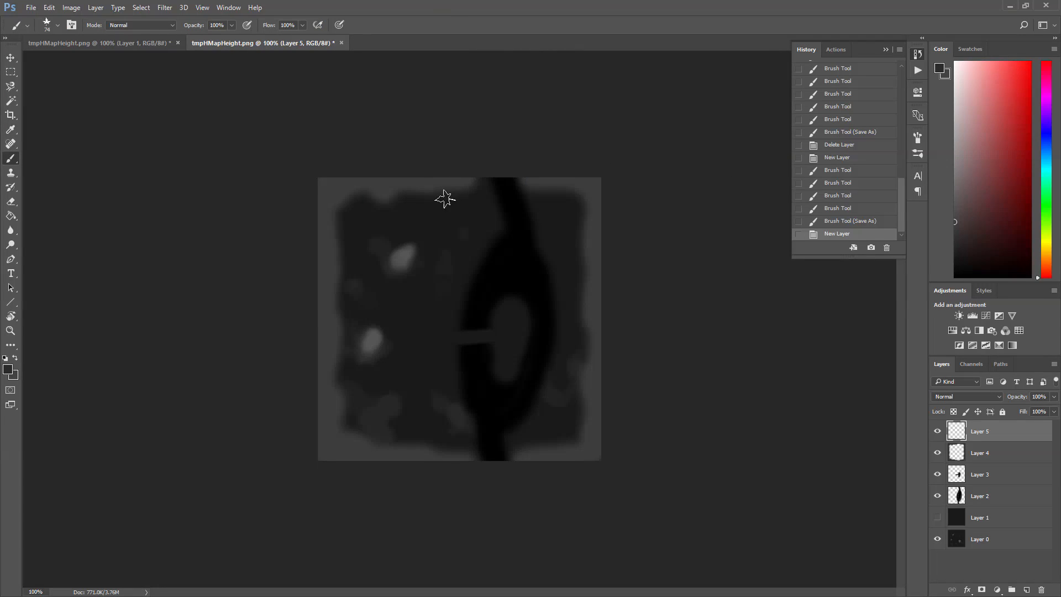
pyautogui.click(937, 518)
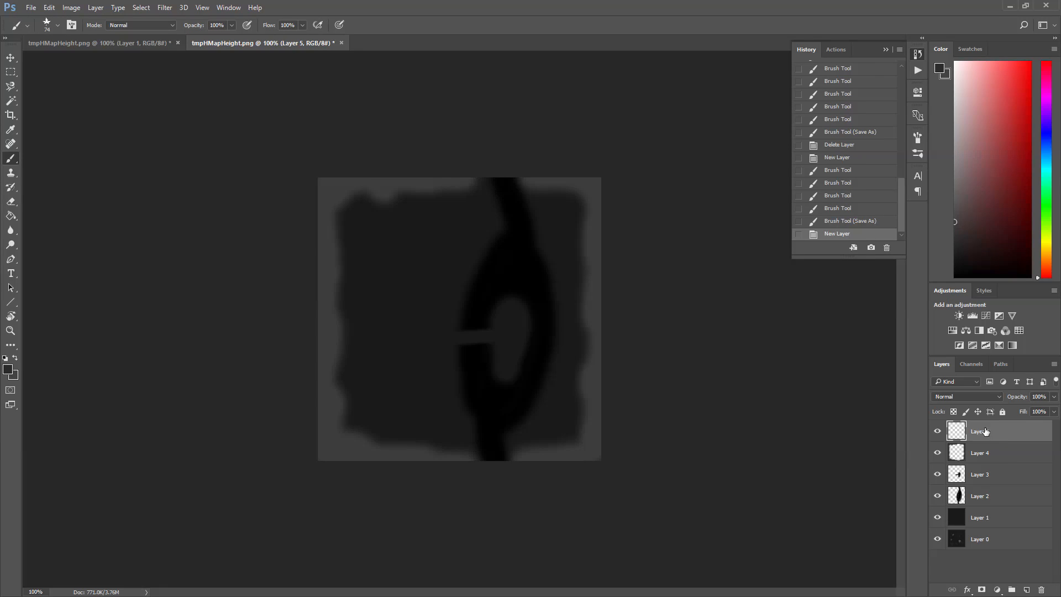
# Step: Paint scattered leaf shapes down the flat ground on the left side of the height map
pyautogui.click(380, 234)
pyautogui.click(373, 269)
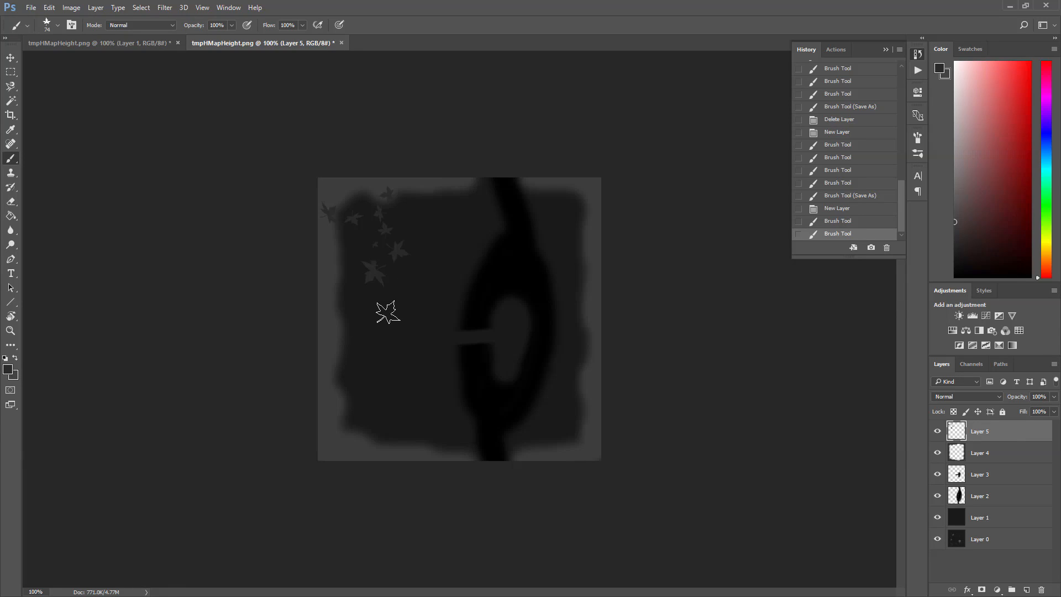
pyautogui.moveTo(379, 308); pyautogui.dragTo(379, 332)
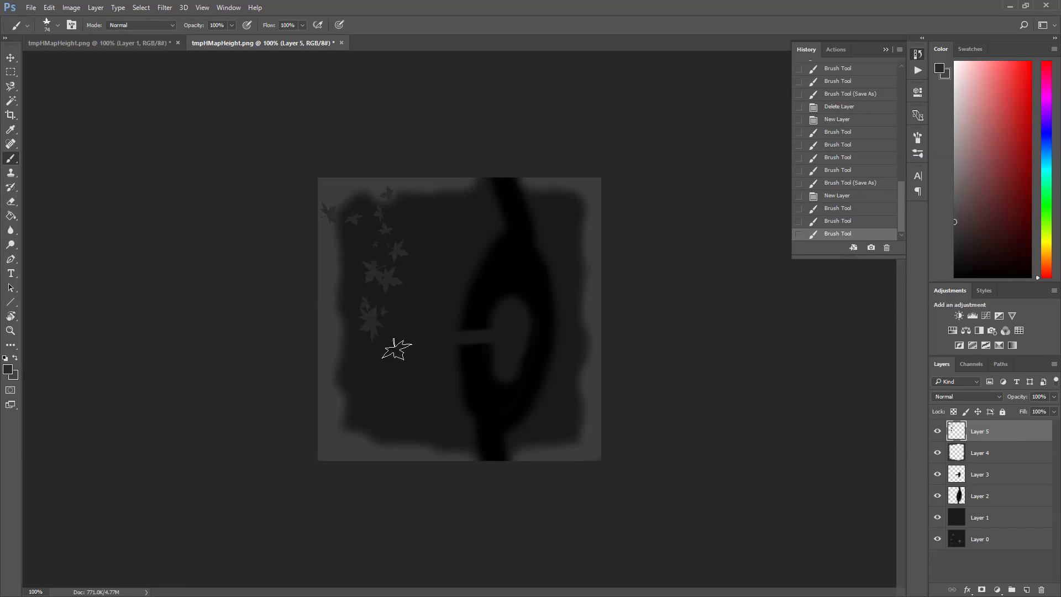
pyautogui.click(372, 394)
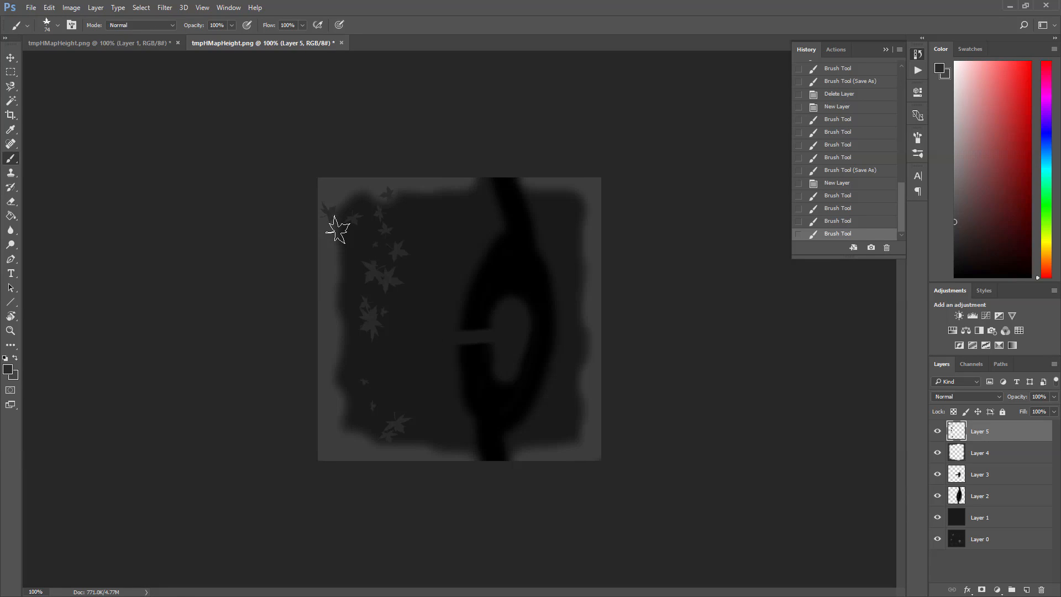
# Step: Save the edited height map in PNG format, overwriting tmpHMapHeight.png in the iClone7Temp folder
pyautogui.click(31, 8)
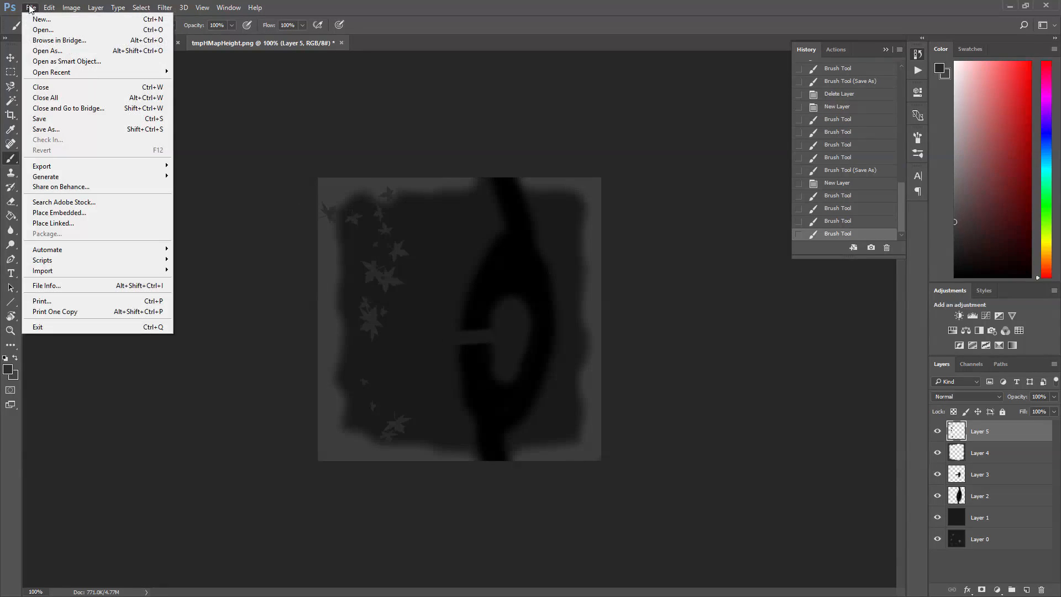
pyautogui.click(44, 129)
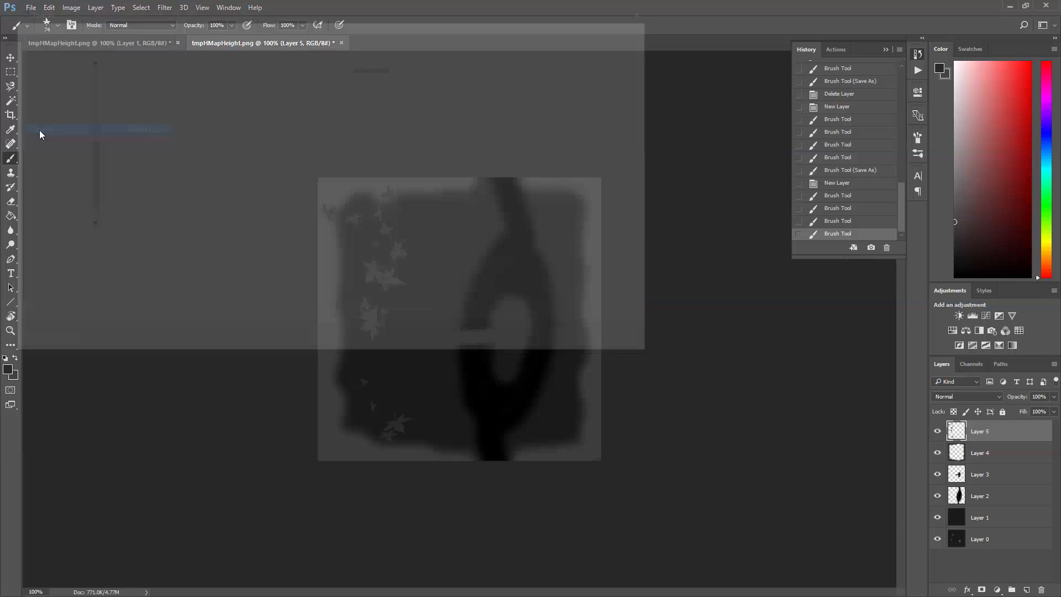
pyautogui.click(232, 256)
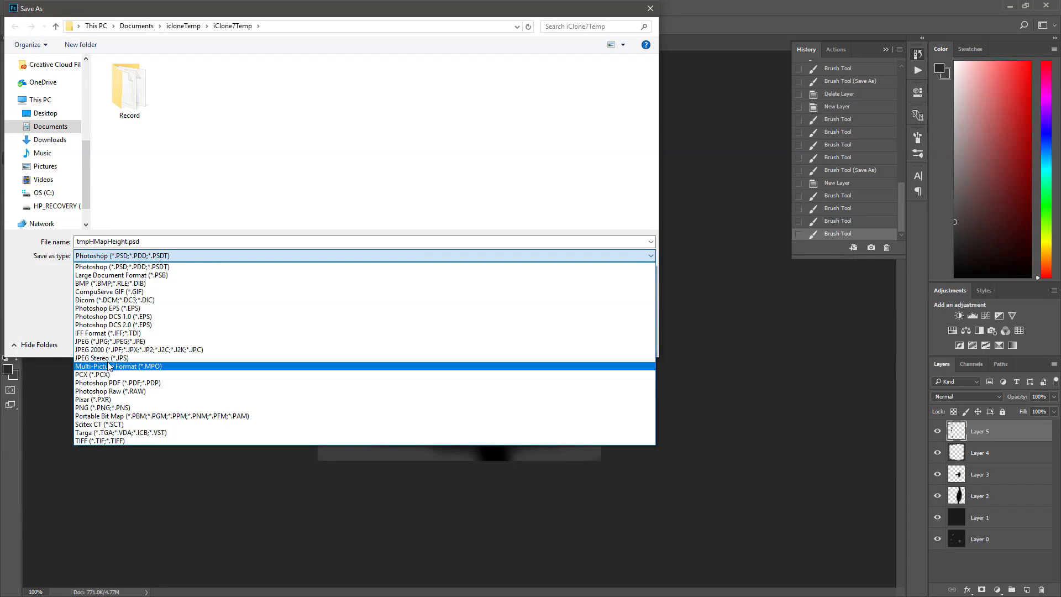
pyautogui.click(99, 407)
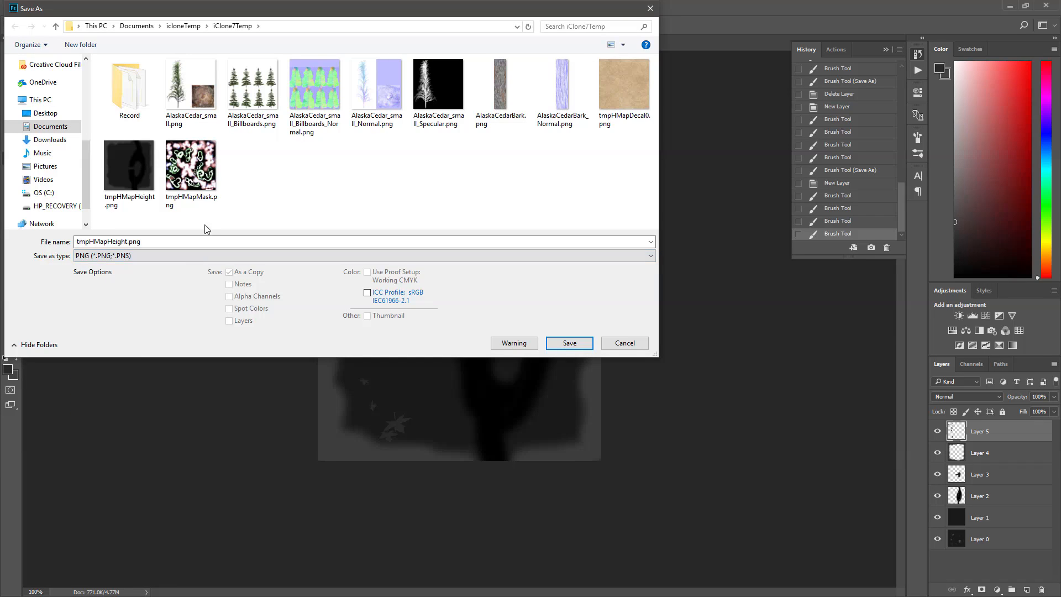
pyautogui.press('Return')
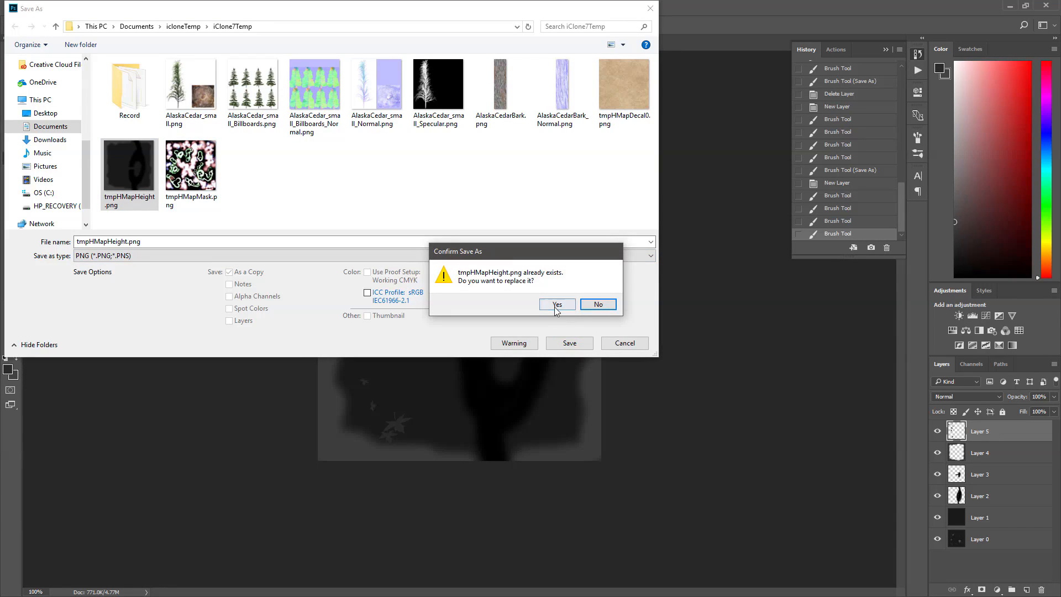
pyautogui.click(554, 304)
pyautogui.click(423, 157)
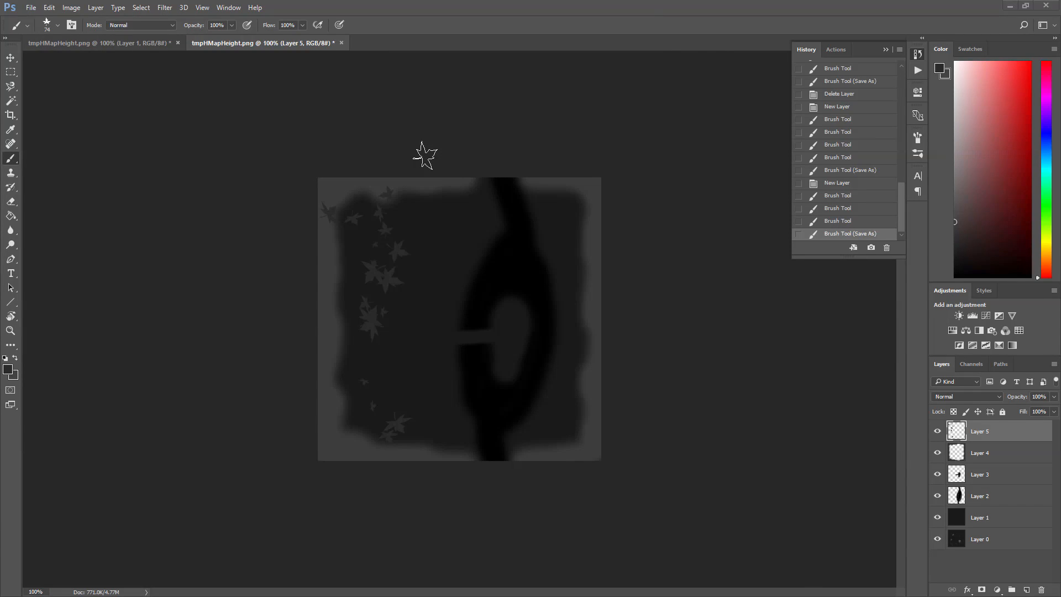
# Step: Switch to iClone and set the Butte terrain's Smooth value to 9 to soften the leaf-shaped relief
pyautogui.hotkey('alt', 'Tab')
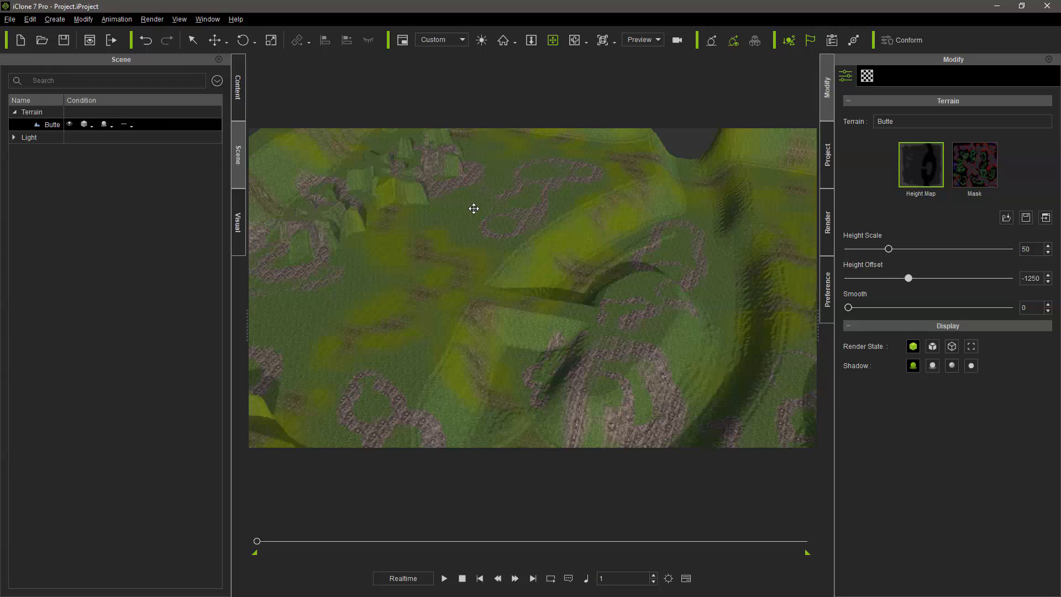
pyautogui.moveTo(420, 215); pyautogui.dragTo(546, 297)
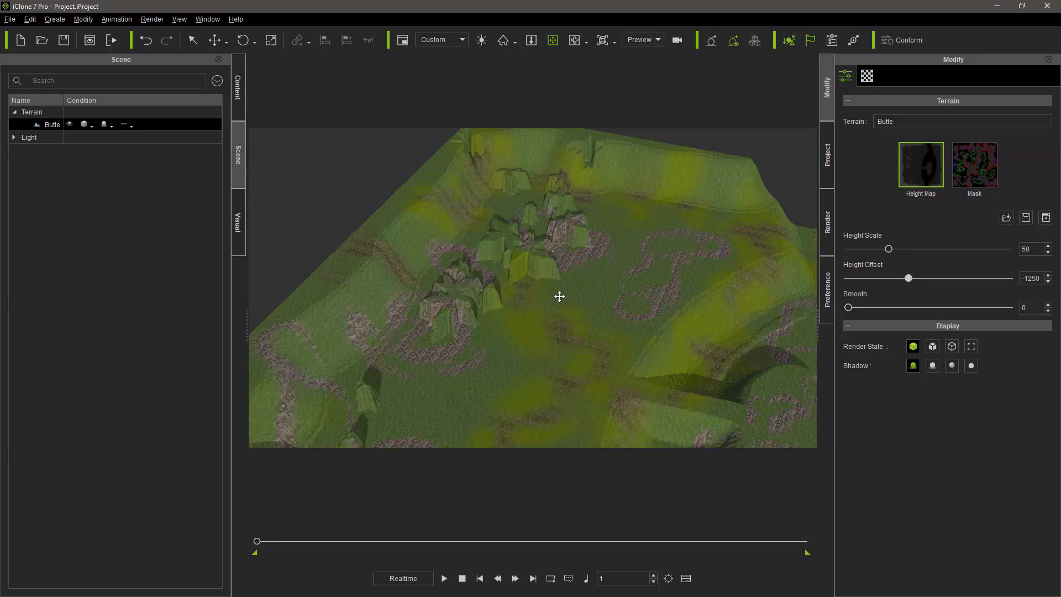
pyautogui.moveTo(559, 297); pyautogui.dragTo(464, 310, button='right')
pyautogui.moveTo(475, 313); pyautogui.dragTo(455, 267)
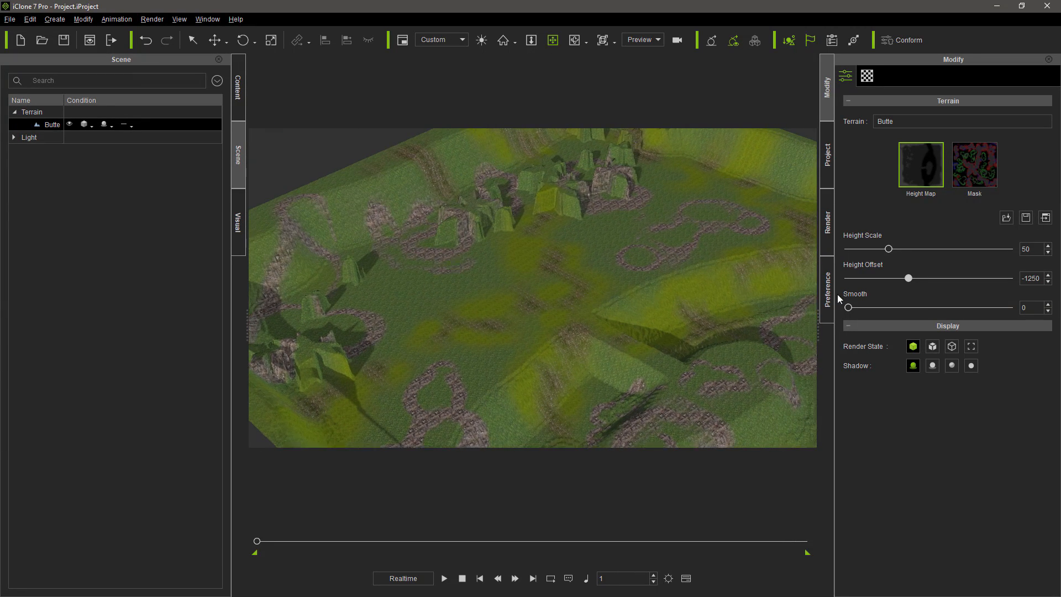
pyautogui.moveTo(849, 307); pyautogui.dragTo(896, 307)
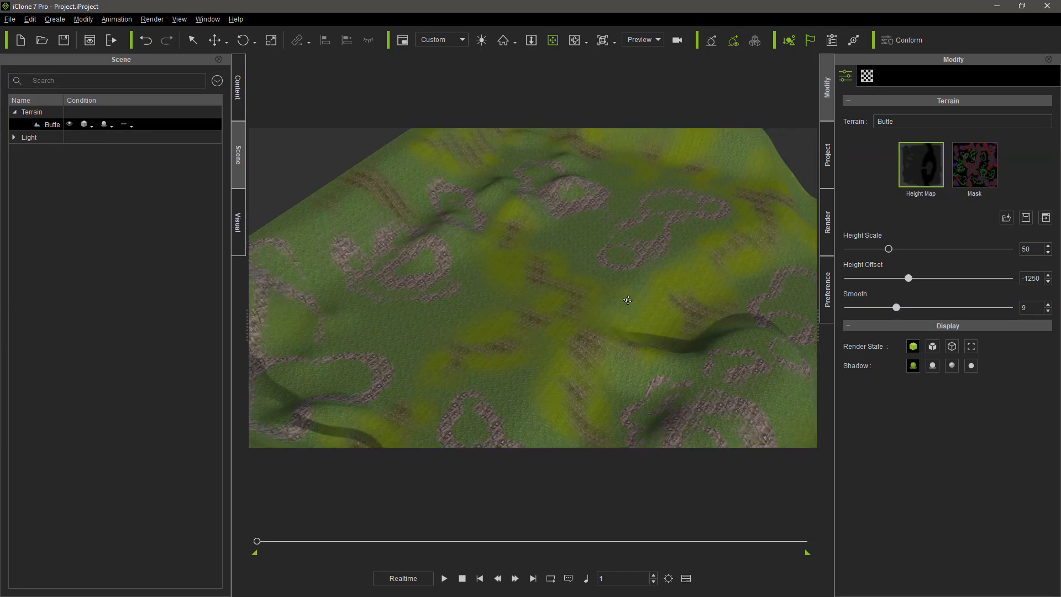
# Step: Examine the smoothed relief, land bridge, island and raised border of the terrain from different angles
pyautogui.moveTo(551, 278); pyautogui.dragTo(399, 342, button='right')
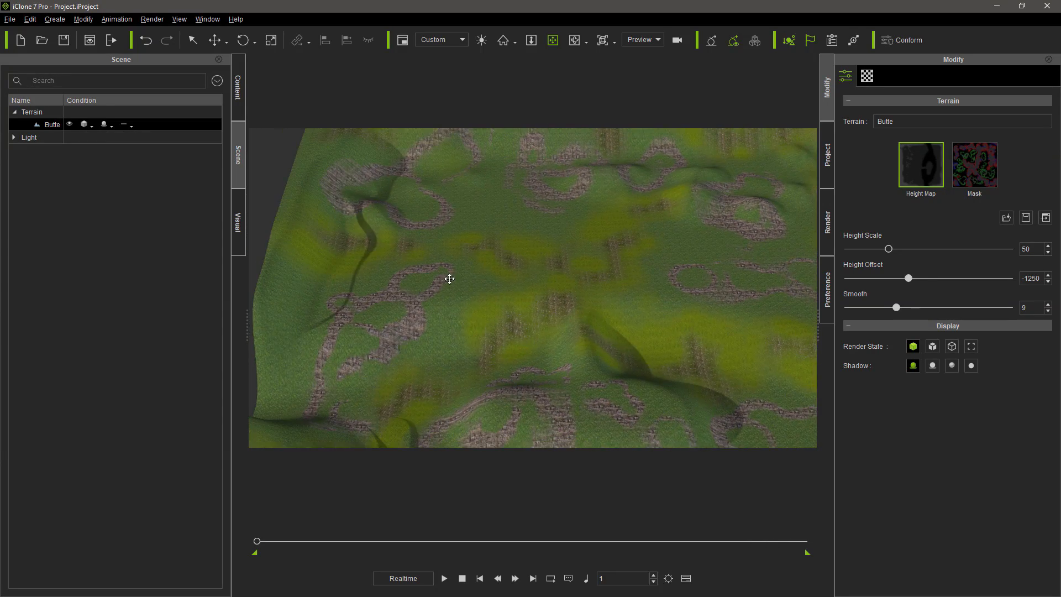
pyautogui.moveTo(450, 280); pyautogui.dragTo(658, 313, button='right')
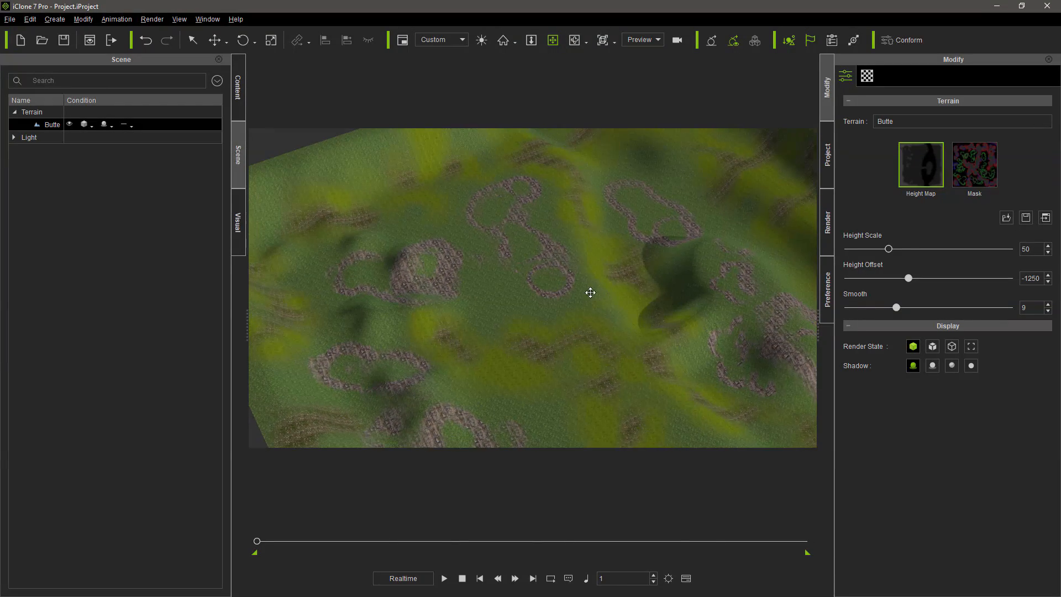
pyautogui.moveTo(590, 284); pyautogui.dragTo(551, 228, button='middle')
pyautogui.moveTo(551, 229)
pyautogui.mouseDown(button='right')
pyautogui.moveTo(583, 265)
pyautogui.moveTo(567, 269)
pyautogui.moveTo(555, 243)
pyautogui.moveTo(561, 266)
pyautogui.moveTo(552, 211)
pyautogui.mouseUp(button='right')
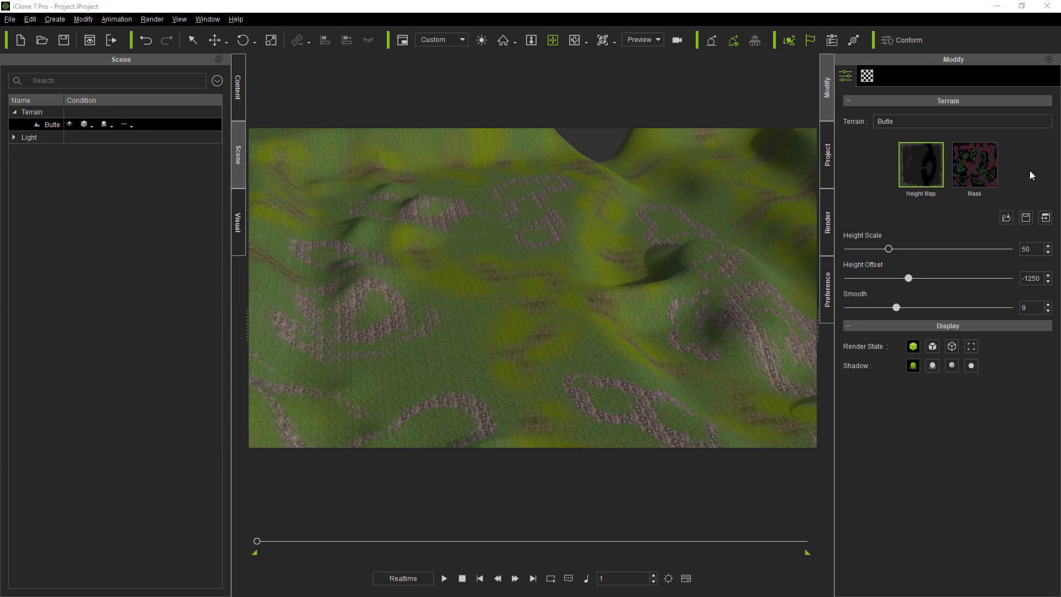
pyautogui.moveTo(704, 263); pyautogui.dragTo(569, 250, button='middle')
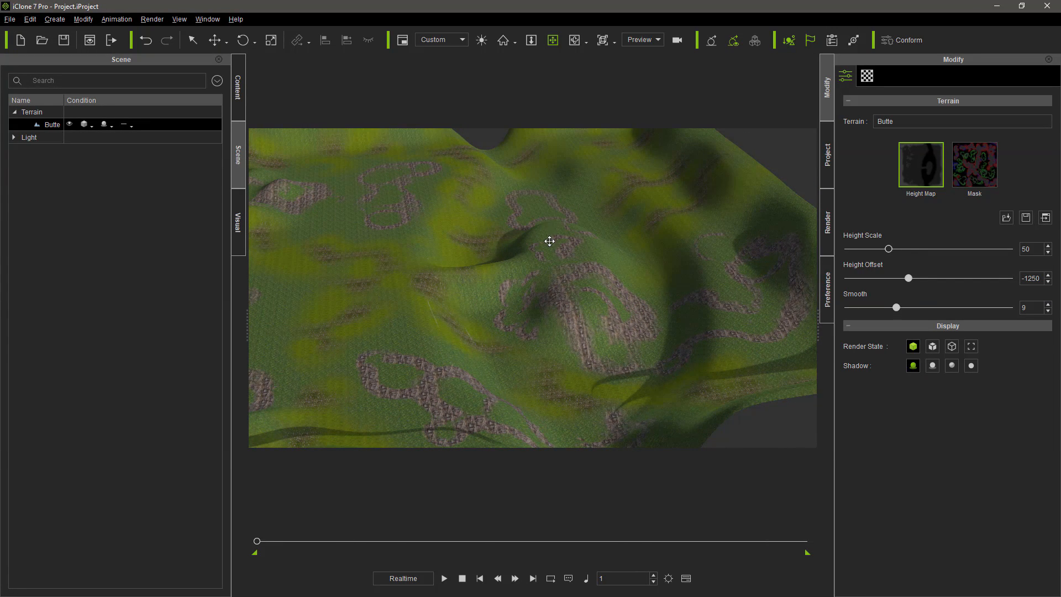
pyautogui.moveTo(549, 241); pyautogui.dragTo(599, 258)
pyautogui.moveTo(691, 306); pyautogui.dragTo(591, 314)
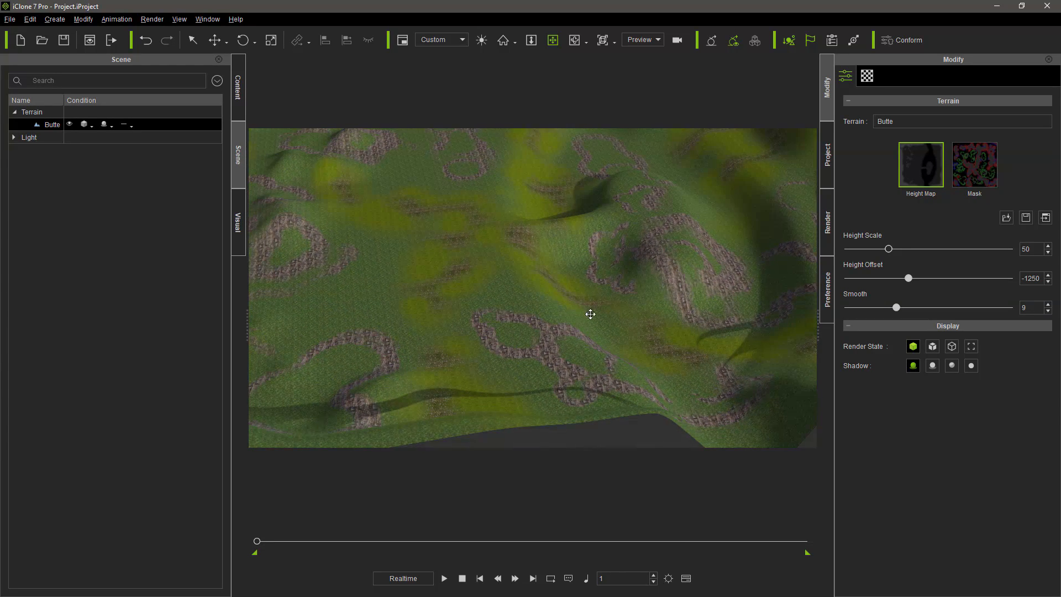
pyautogui.moveTo(467, 291); pyautogui.dragTo(453, 320)
pyautogui.moveTo(728, 260); pyautogui.dragTo(719, 288)
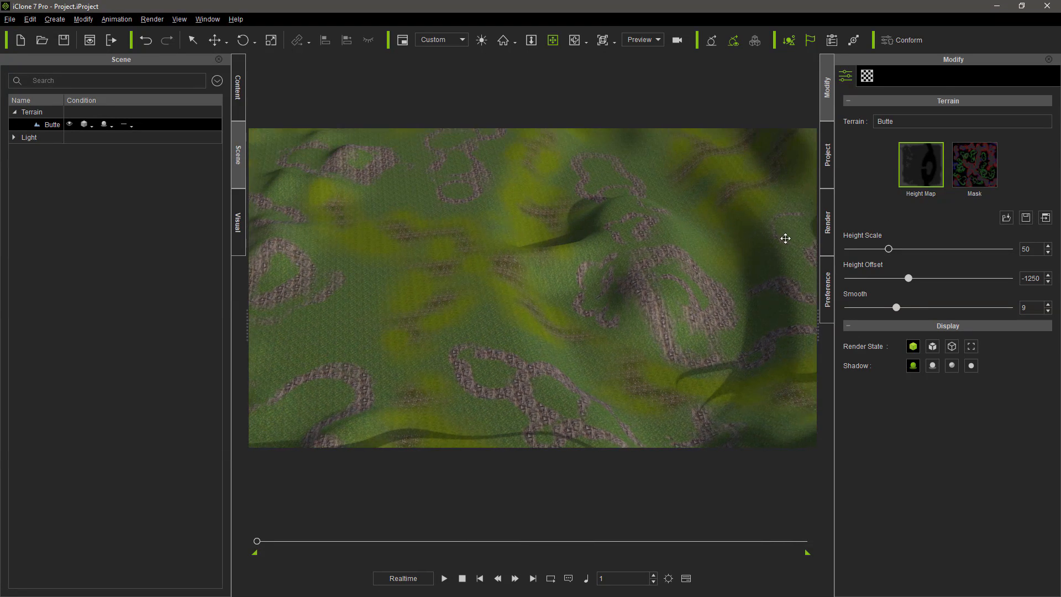
# Step: Export the diffuse texture of the Height Map 01 material as a JPG named g1 in the tutorial folder
pyautogui.click(867, 76)
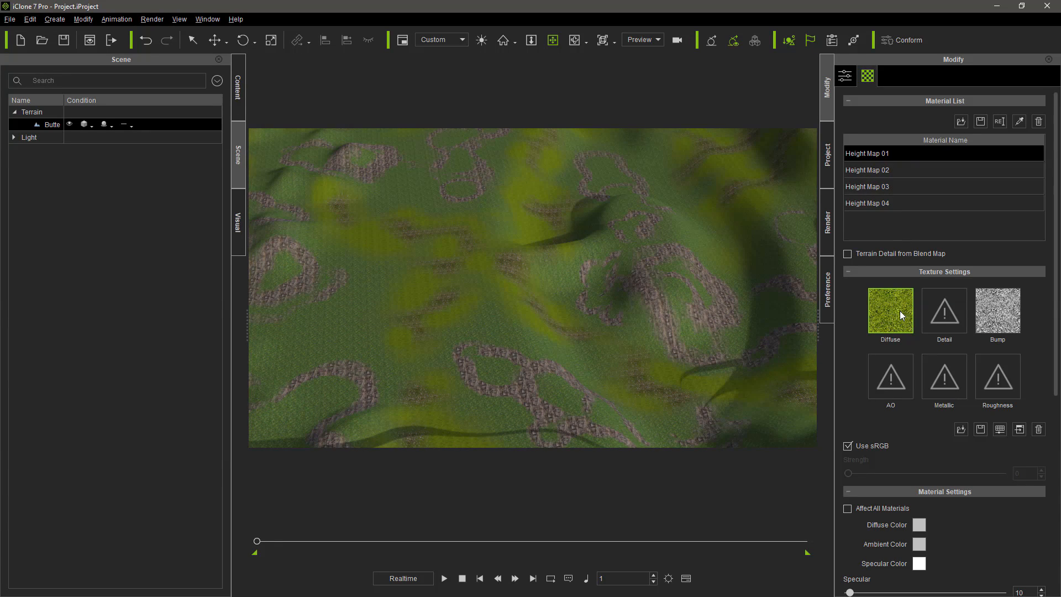
pyautogui.click(984, 431)
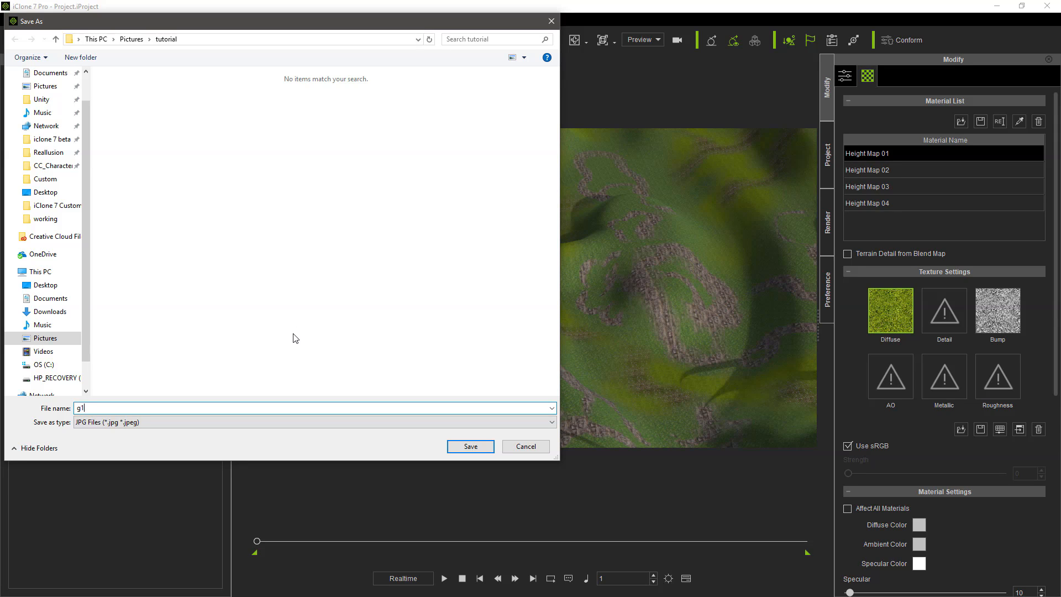
pyautogui.press('Return')
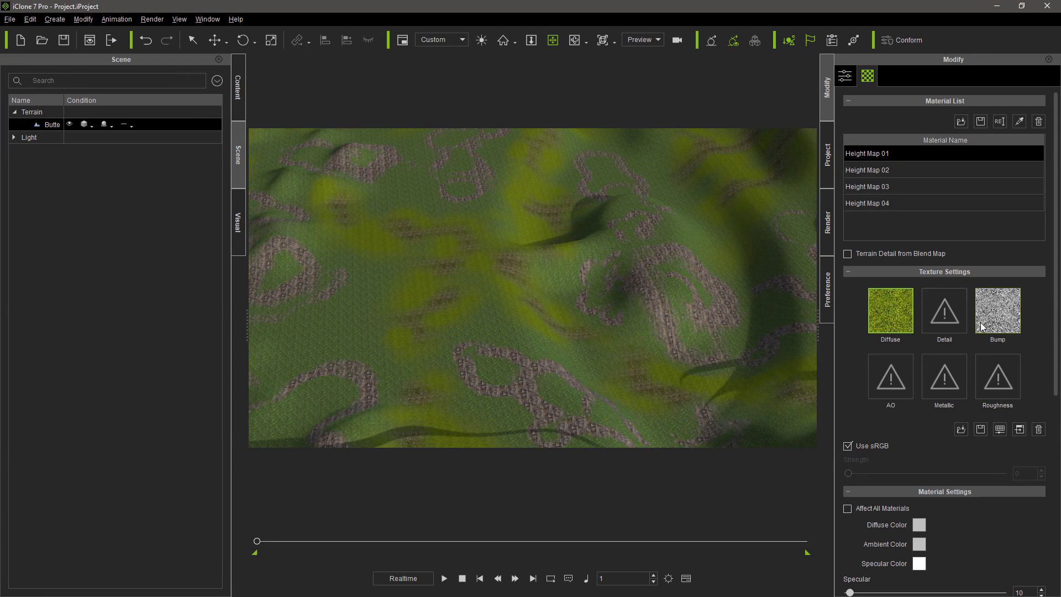
# Step: Export Height Map 01's bump texture as g1b, and remove the bump and diffuse textures from that material
pyautogui.click(998, 320)
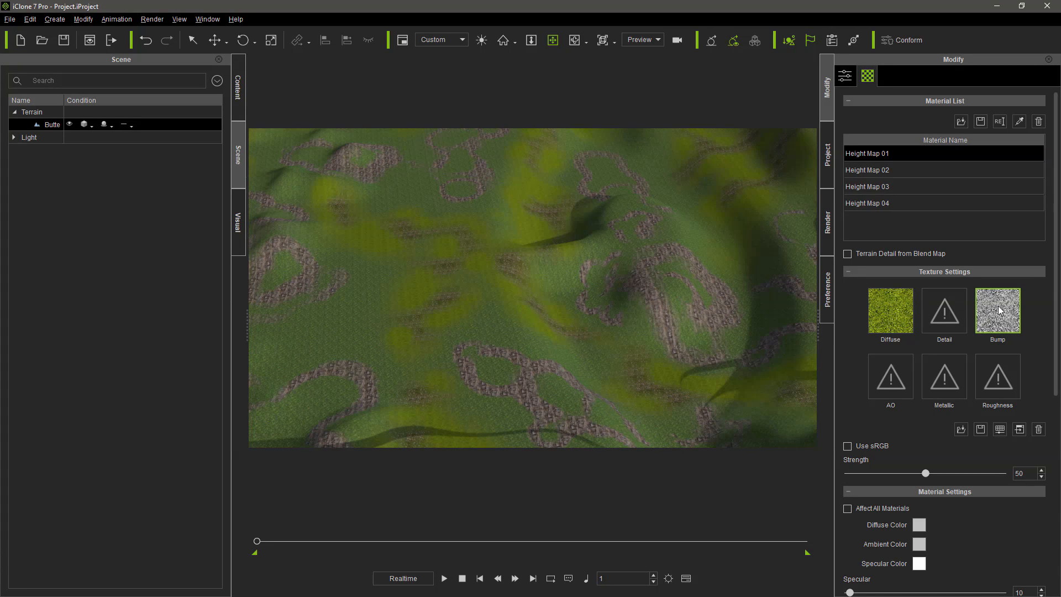
pyautogui.click(980, 430)
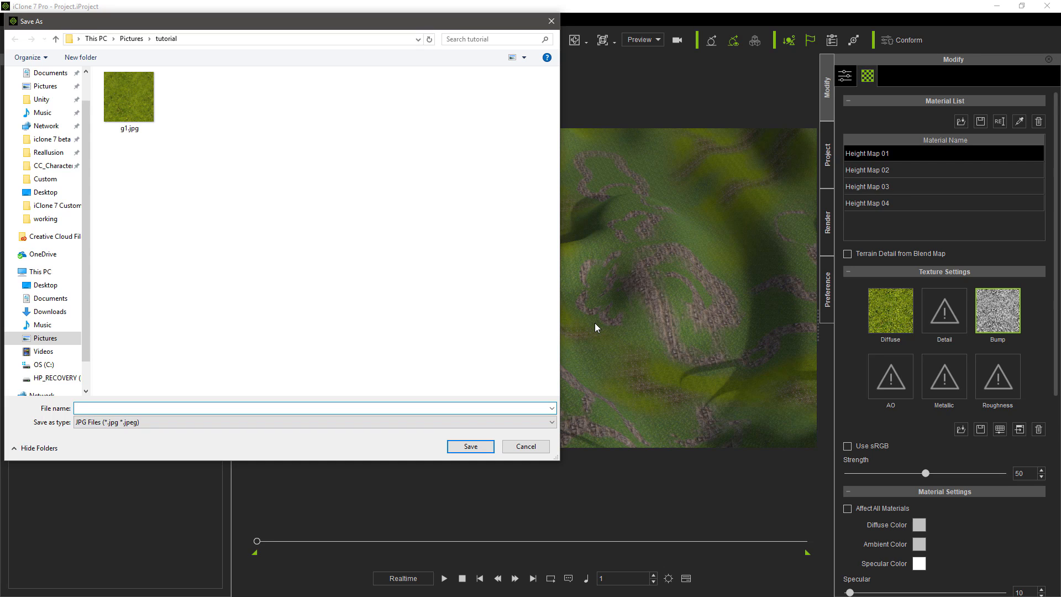
pyautogui.write('g1b')
pyautogui.press('Return')
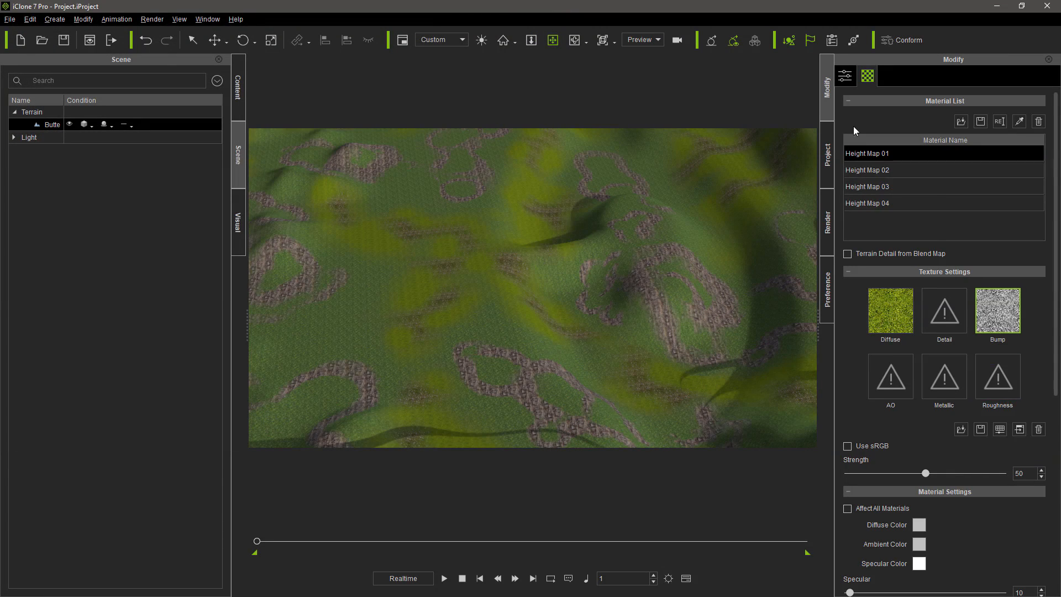
pyautogui.click(1038, 430)
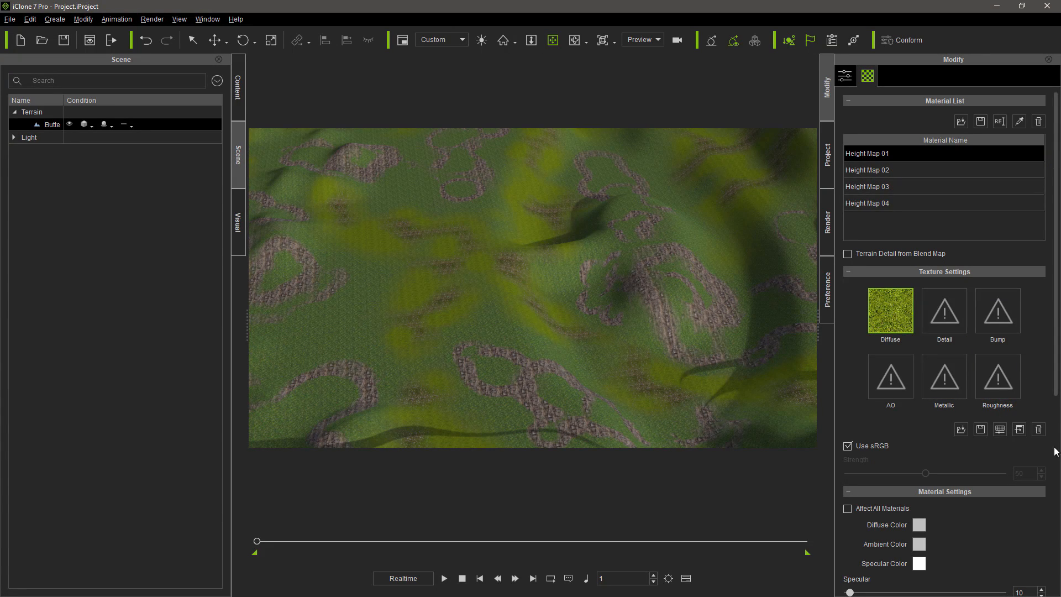
pyautogui.click(1038, 430)
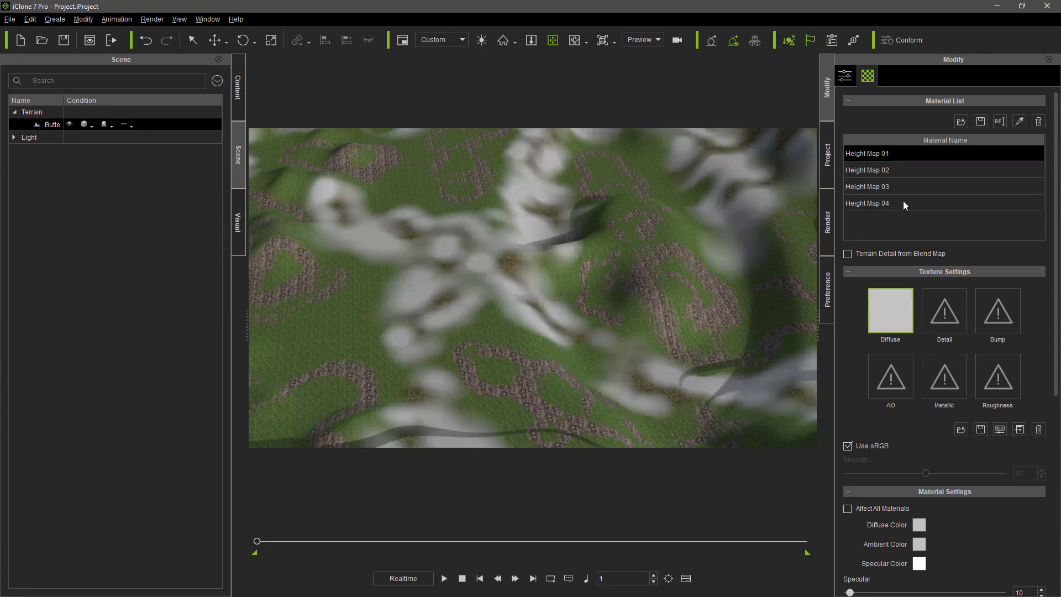
# Step: Export the diffuse texture of the Height Map 02 material as r1.jpg and remove it from the material
pyautogui.click(876, 169)
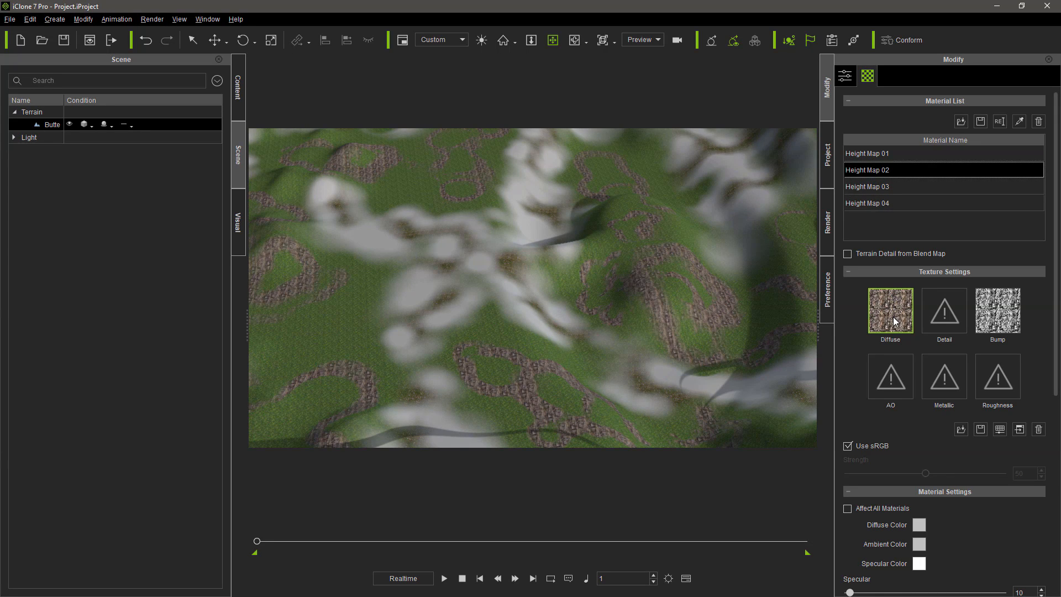
pyautogui.click(982, 429)
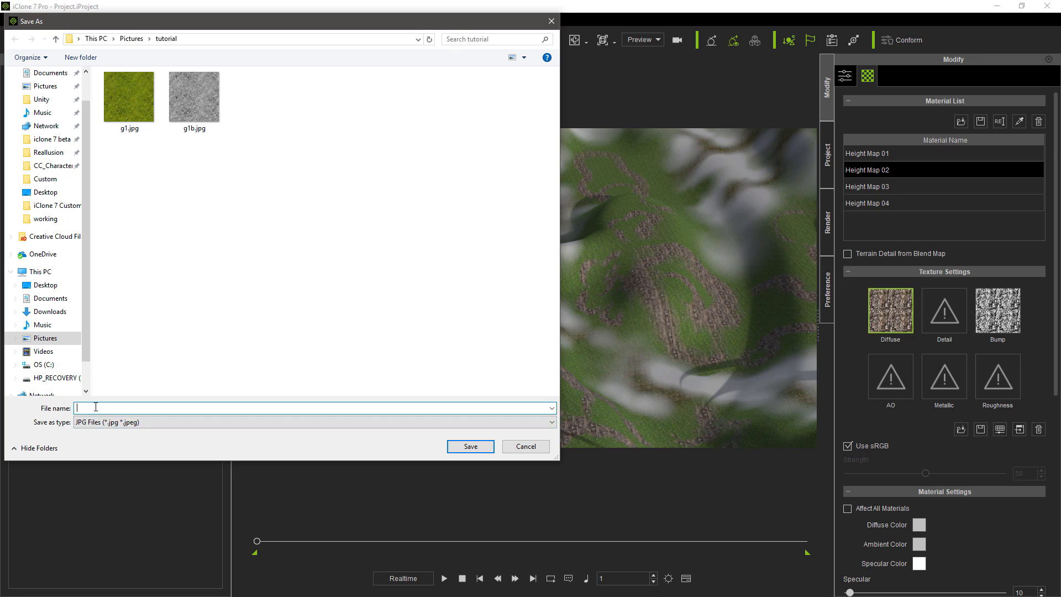
pyautogui.click(470, 446)
pyautogui.click(1038, 430)
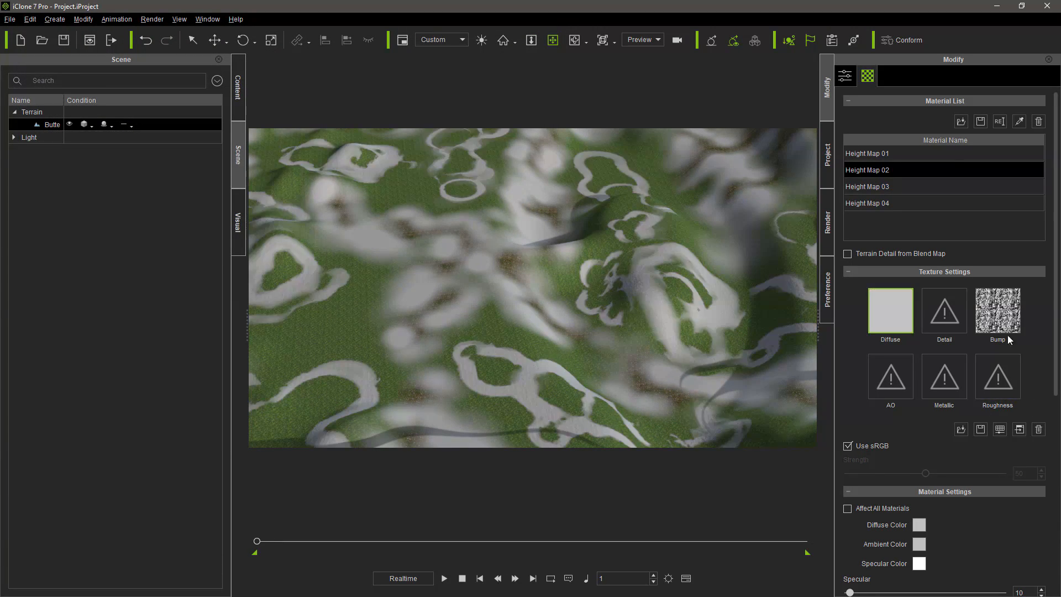
# Step: Export Height Map 02's bump texture as r1b.jpg and remove it from the material
pyautogui.click(1006, 330)
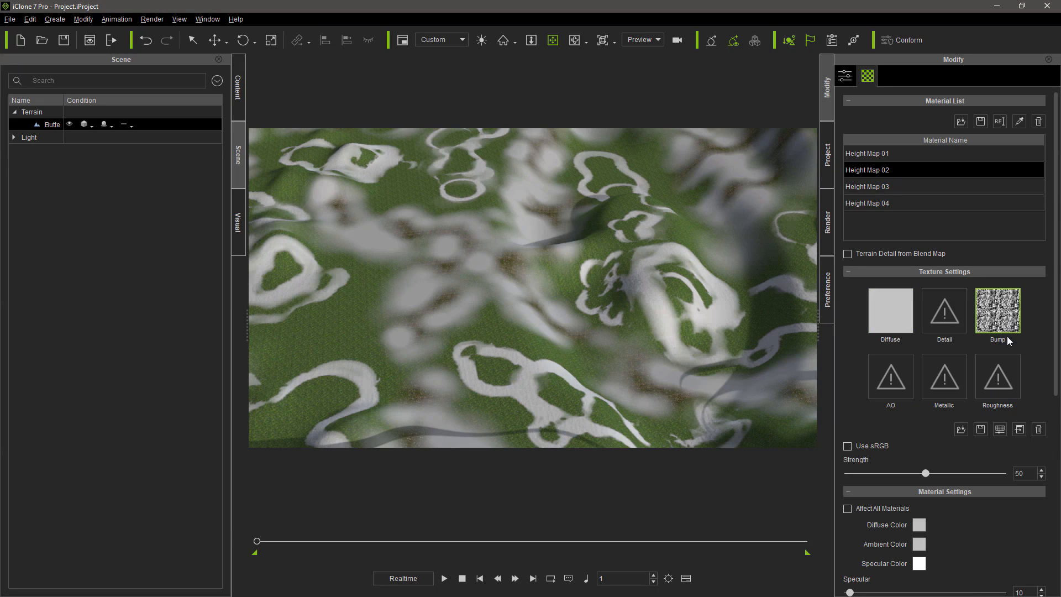
pyautogui.click(977, 429)
pyautogui.write('r1')
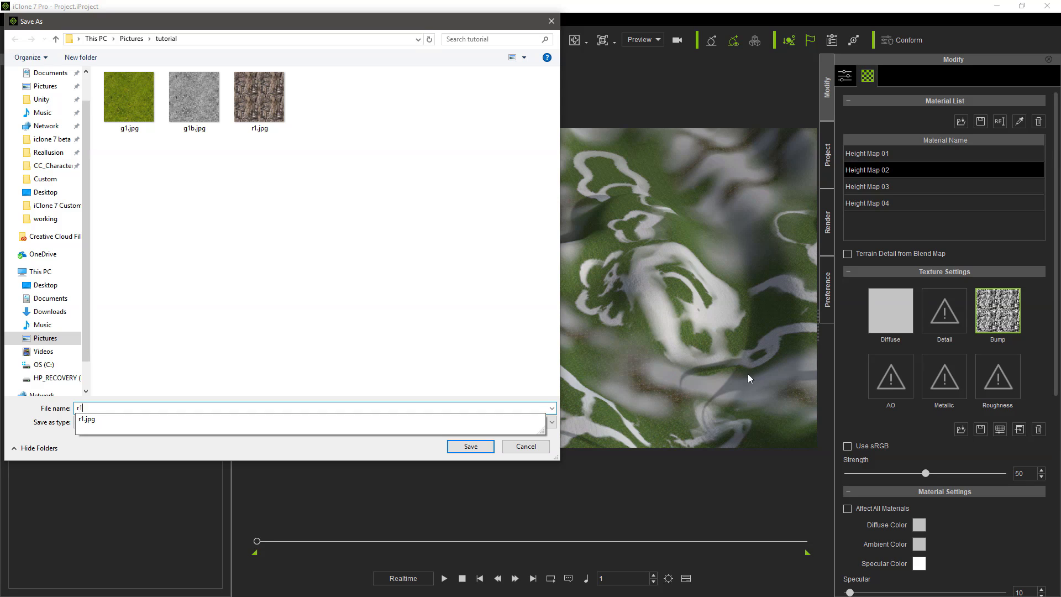
pyautogui.press('Return')
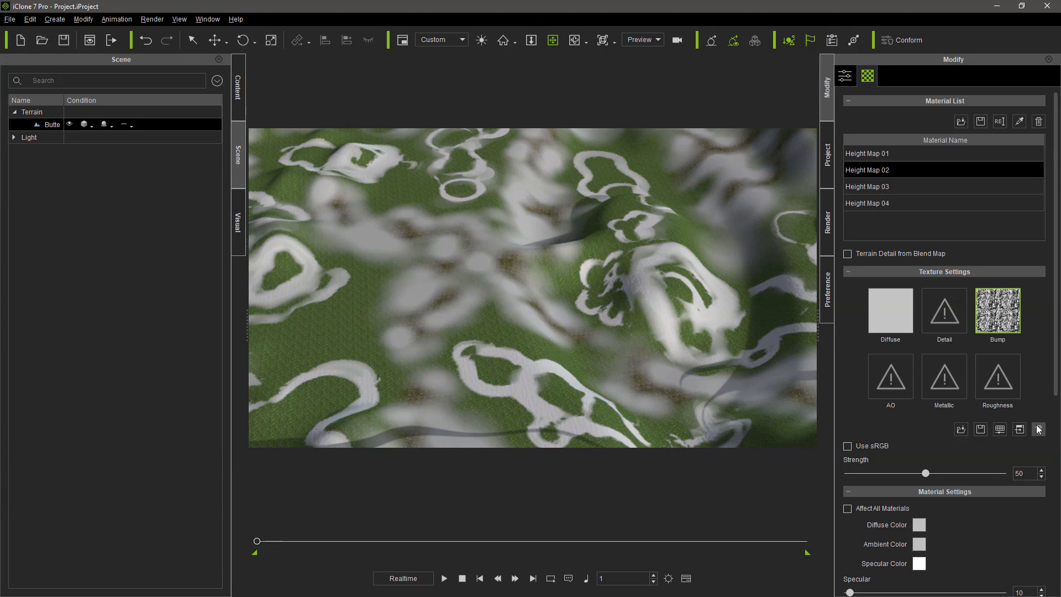
pyautogui.click(1037, 429)
# Step: Export the diffuse texture of the Height Map 03 material as a JPG named r2 in the tutorial folder
pyautogui.click(892, 188)
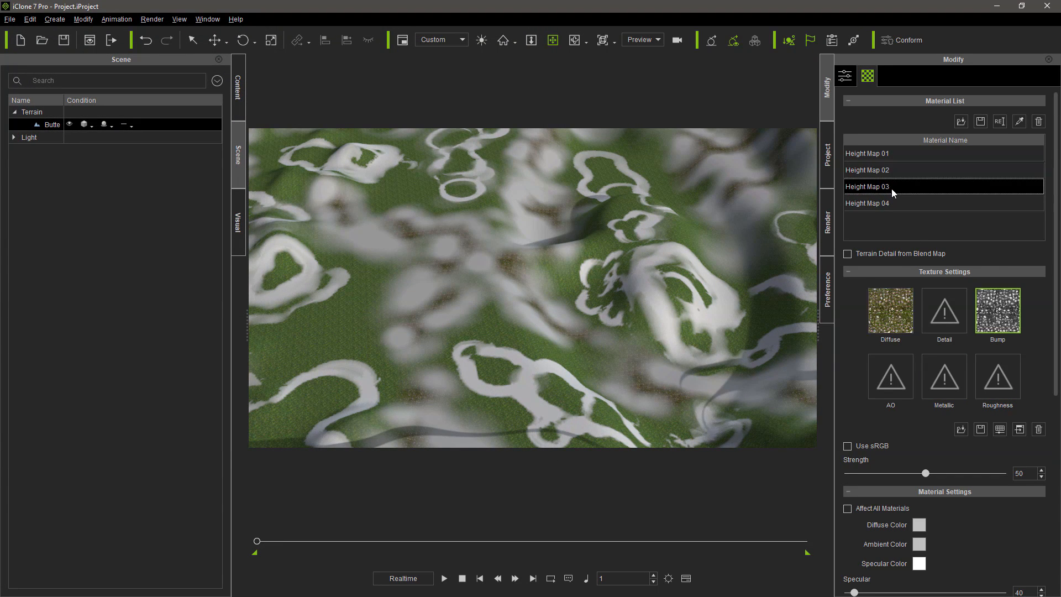
pyautogui.click(893, 315)
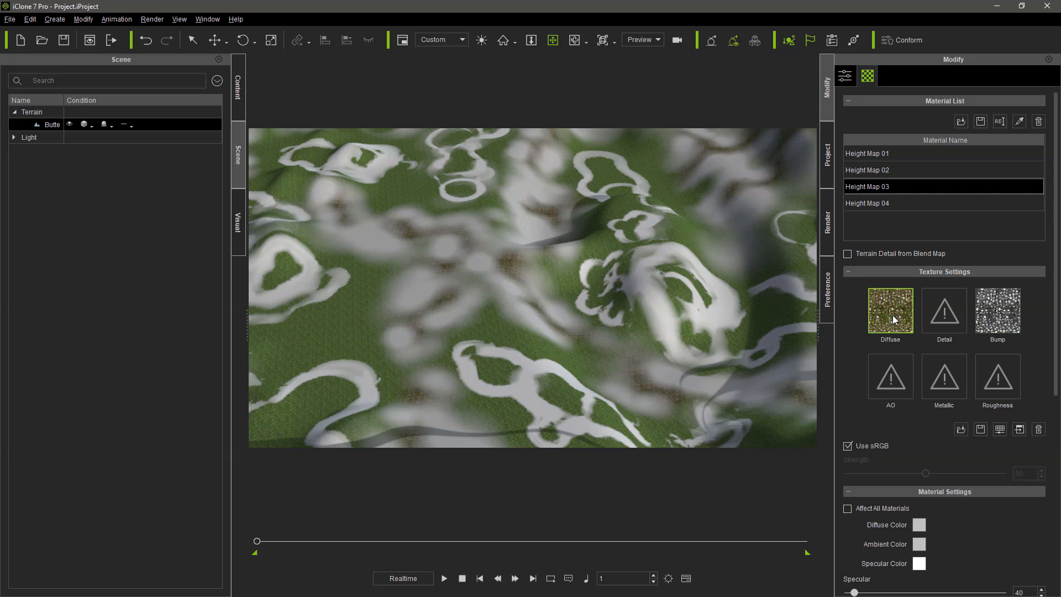
pyautogui.click(981, 430)
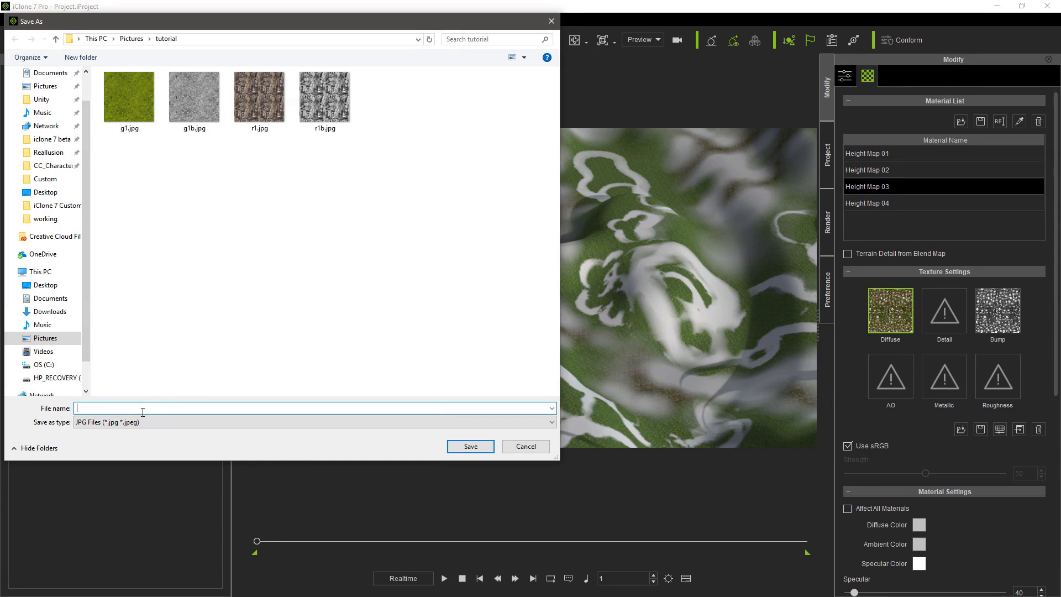
pyautogui.write('r')
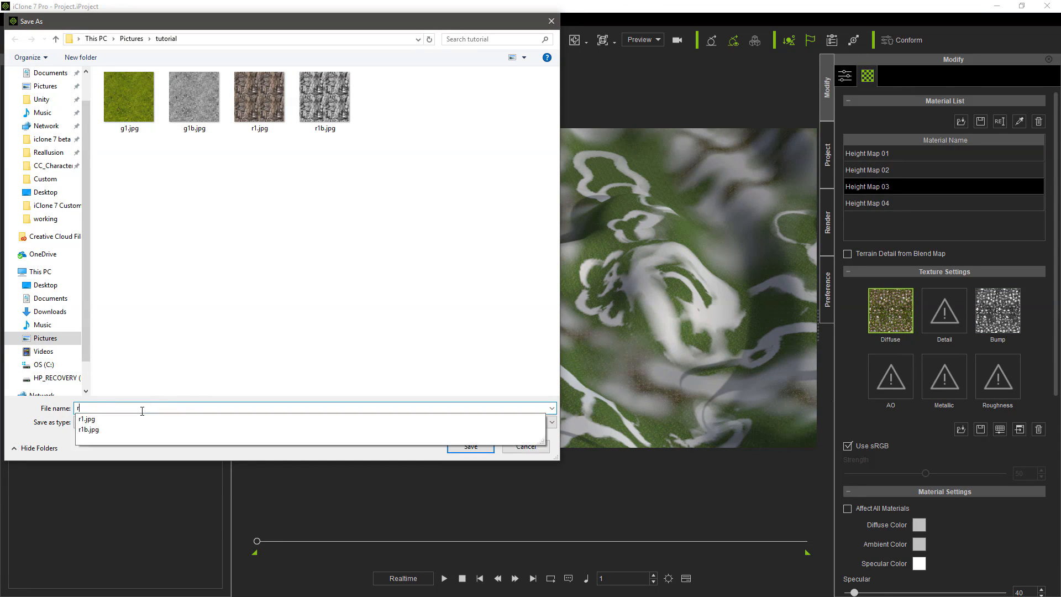
pyautogui.write('2')
pyautogui.press('Return')
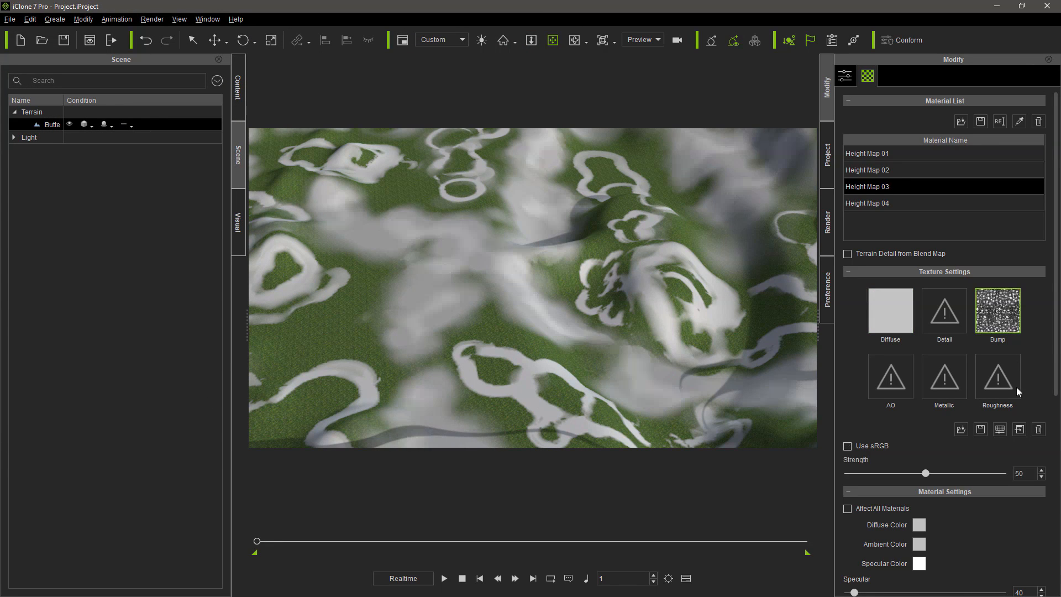
# Step: Export the bump texture of the Height Map 03 material as r2b.jpg and remove it from the material
pyautogui.click(977, 429)
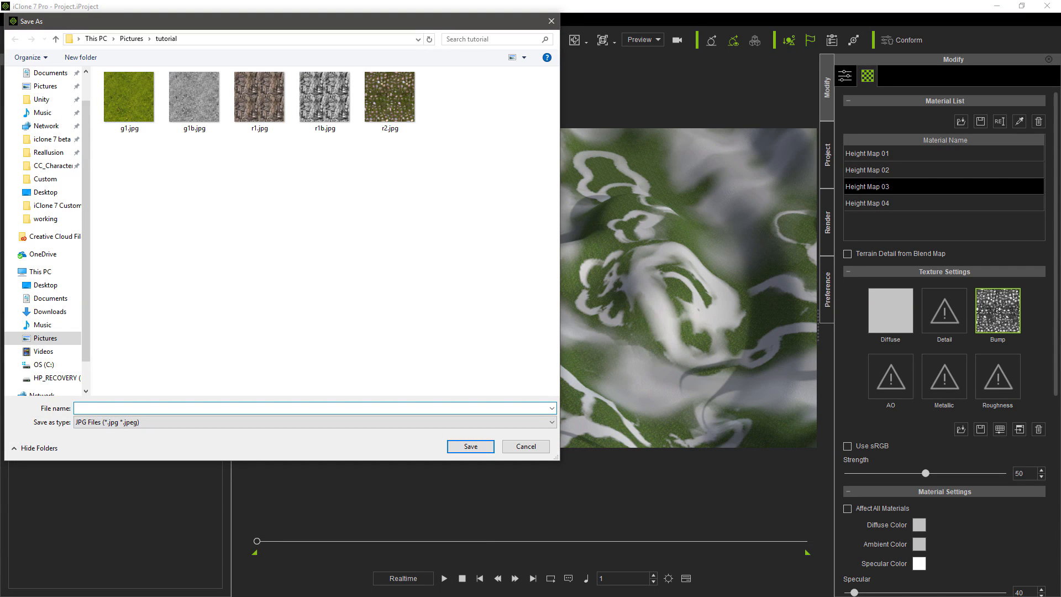
pyautogui.write('r2b')
pyautogui.click(460, 445)
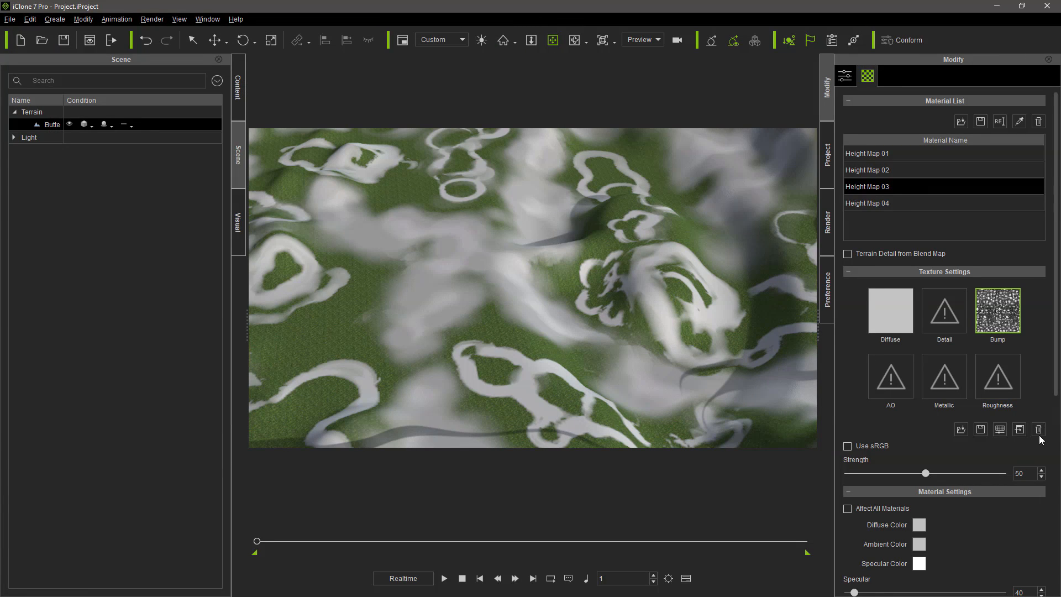
pyautogui.click(1038, 429)
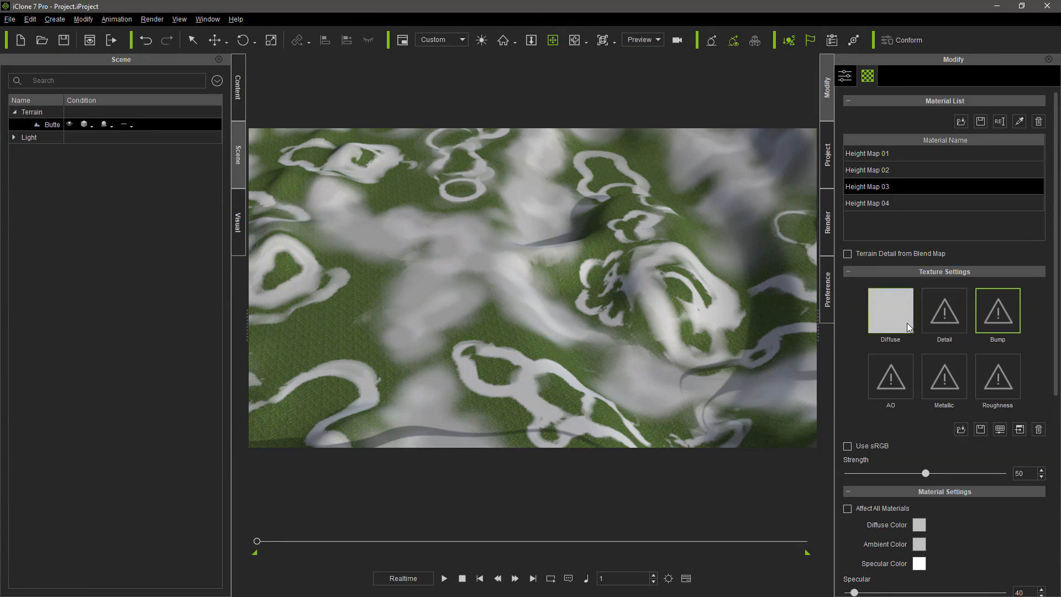
# Step: Export the diffuse texture of the Height Map 04 material as g2.jpg and remove it from the material
pyautogui.click(886, 203)
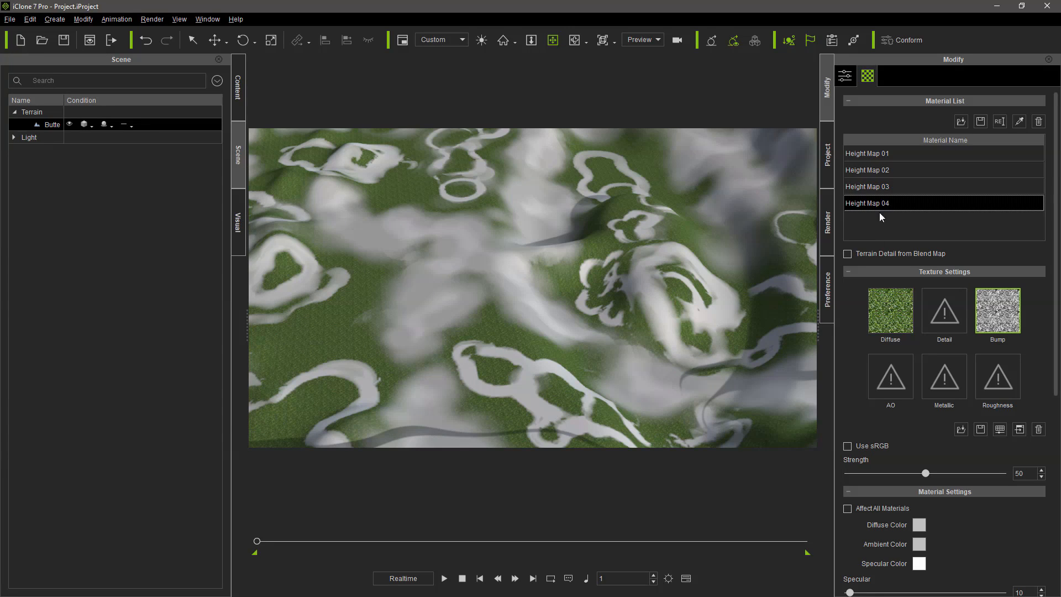
pyautogui.click(884, 307)
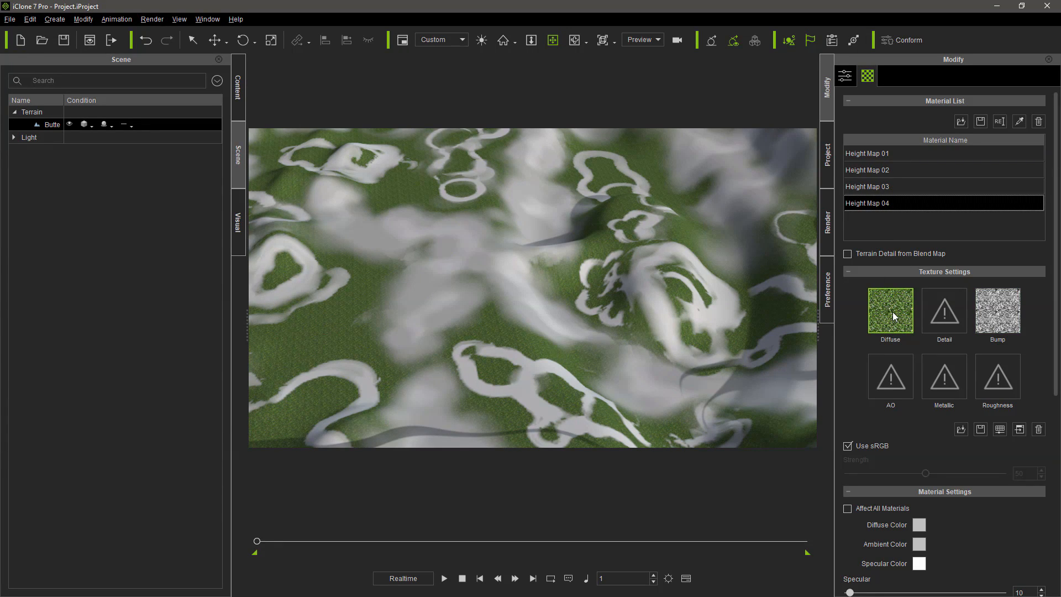
pyautogui.click(981, 429)
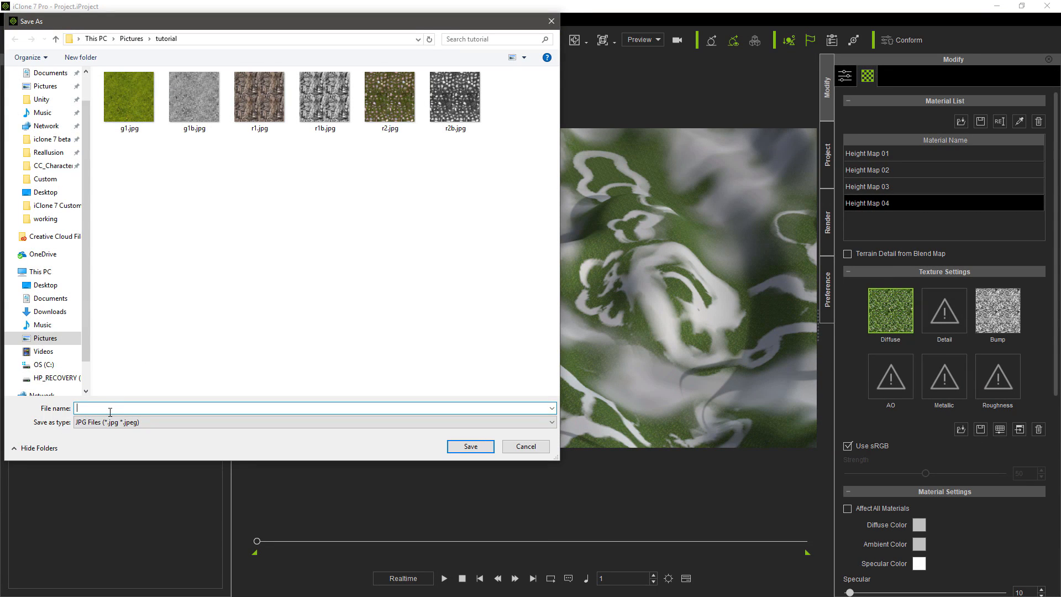
pyautogui.write('g2')
pyautogui.press('Return')
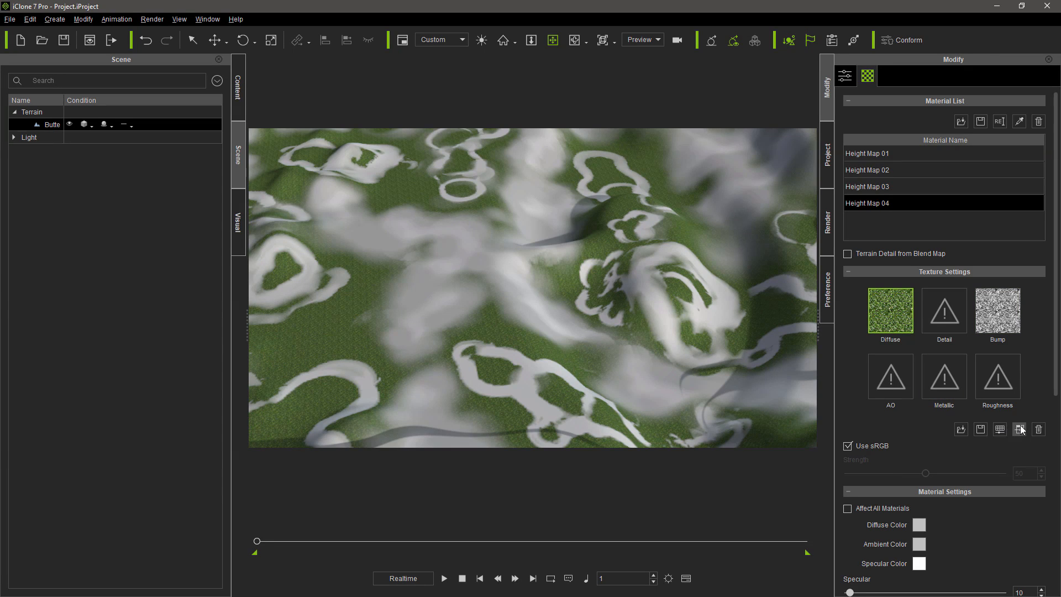
pyautogui.click(1039, 430)
# Step: Export Height Map 04's bump texture as g2b.jpg and remove it from the material
pyautogui.click(996, 307)
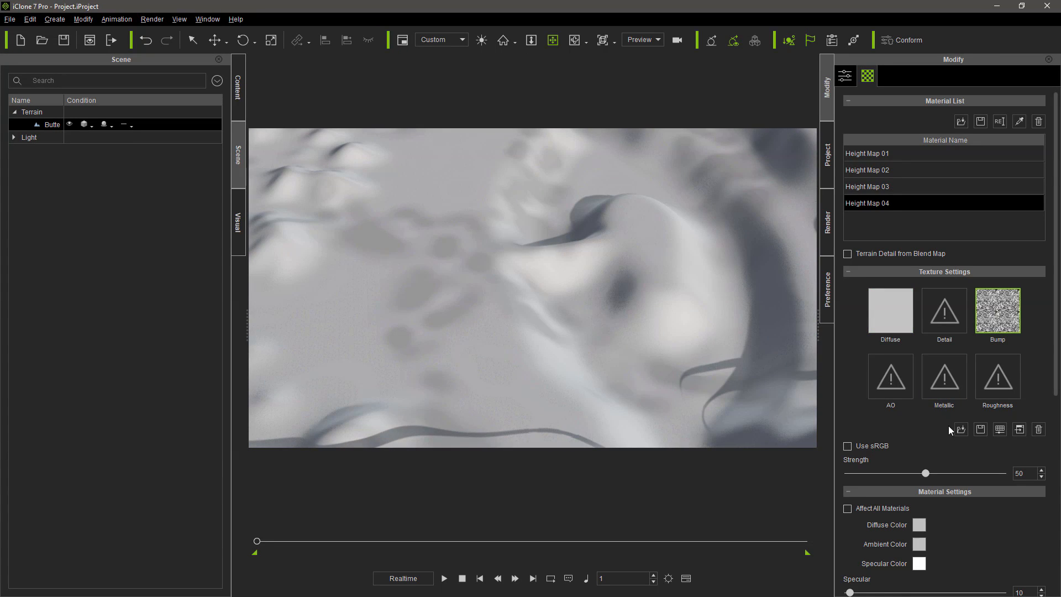
pyautogui.click(979, 430)
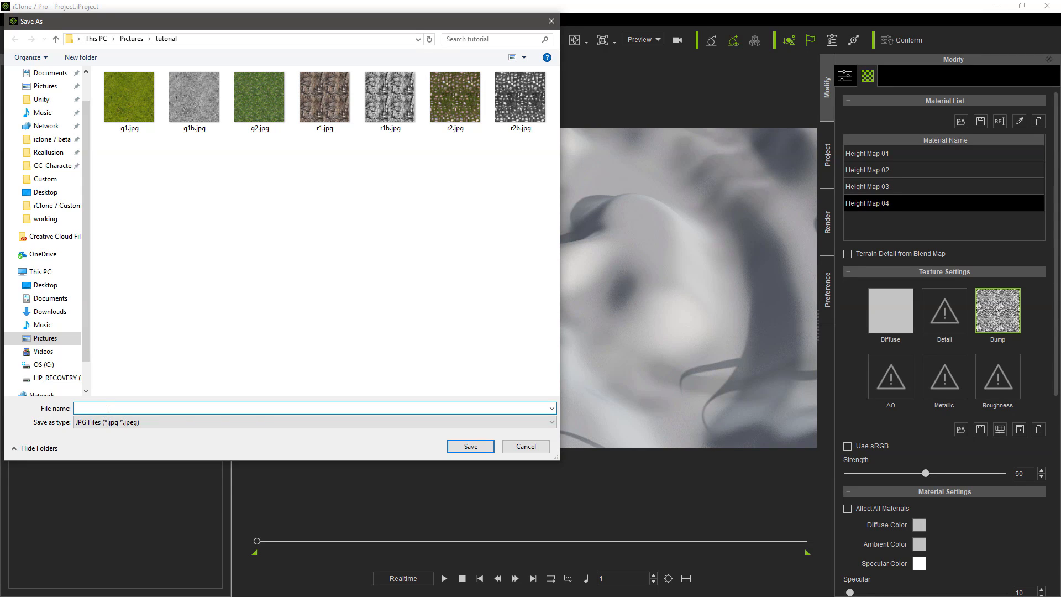
pyautogui.write('g2b')
pyautogui.press('Return')
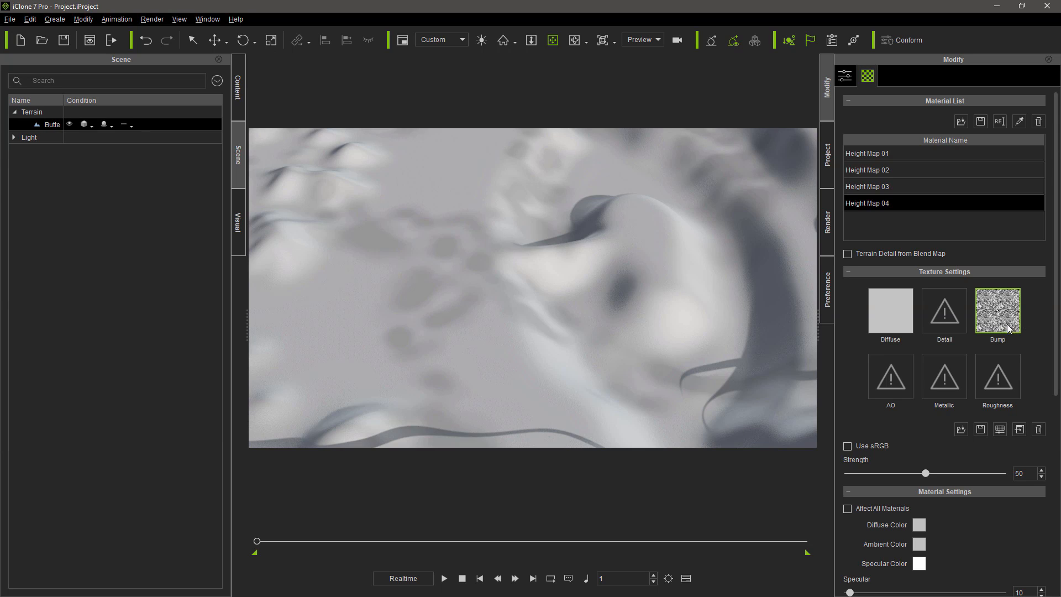
pyautogui.click(1039, 429)
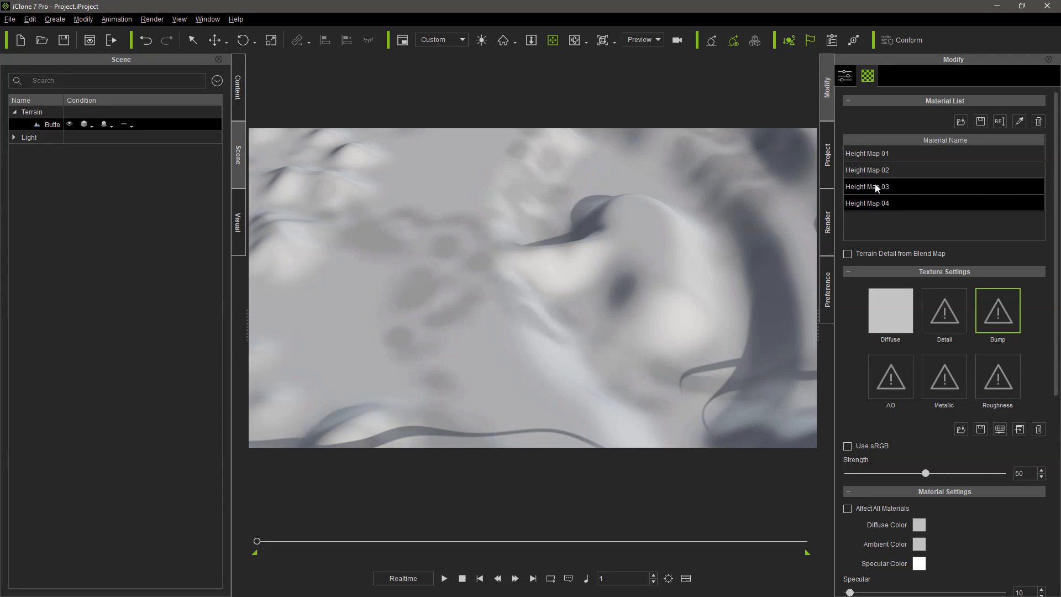
# Step: Load g1.jpg as Height Map 04's diffuse texture and g1b.jpg as its bump texture with a strength of 99
pyautogui.doubleClick(885, 316)
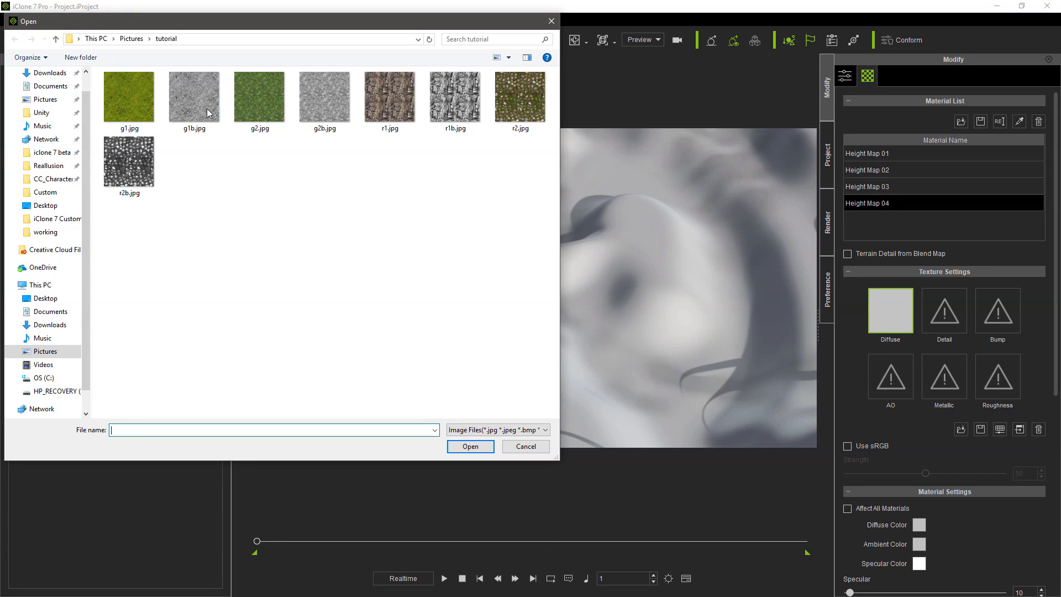
pyautogui.doubleClick(115, 103)
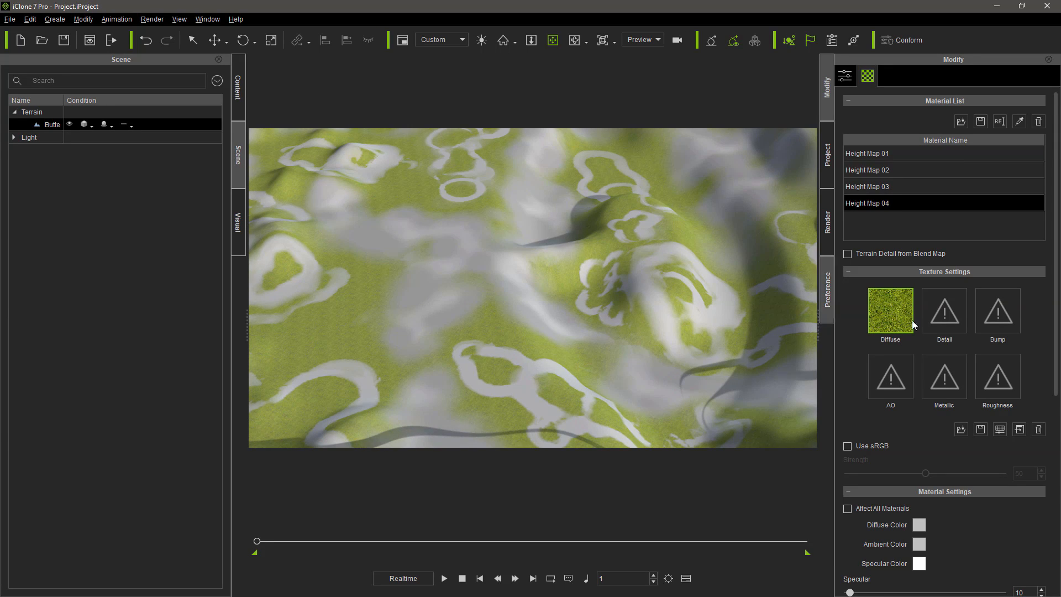
pyautogui.scroll(-1, 1057, 249)
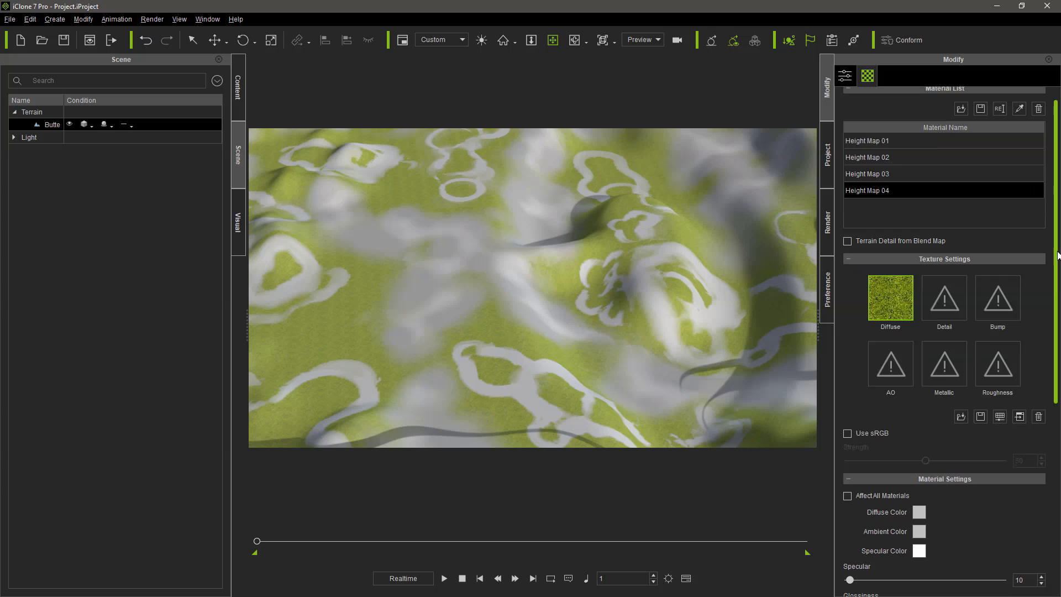
pyautogui.click(1010, 304)
pyautogui.doubleClick(1011, 301)
pyautogui.doubleClick(207, 105)
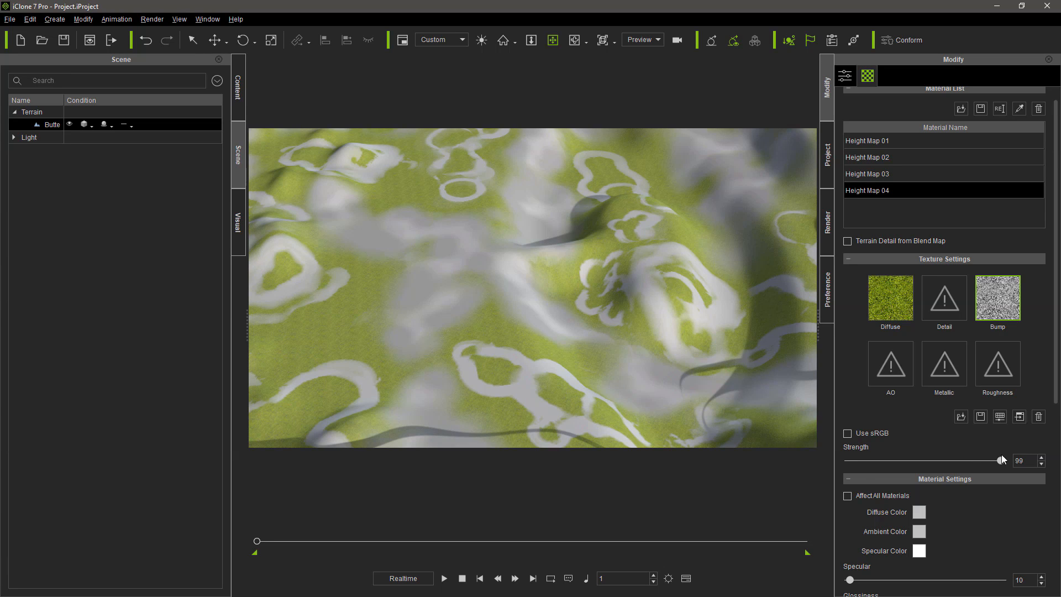
# Step: Set Height Map 04's UV tiling to 5 with the ratio locked and all channels affected
pyautogui.moveTo(641, 204); pyautogui.dragTo(583, 229, button='right')
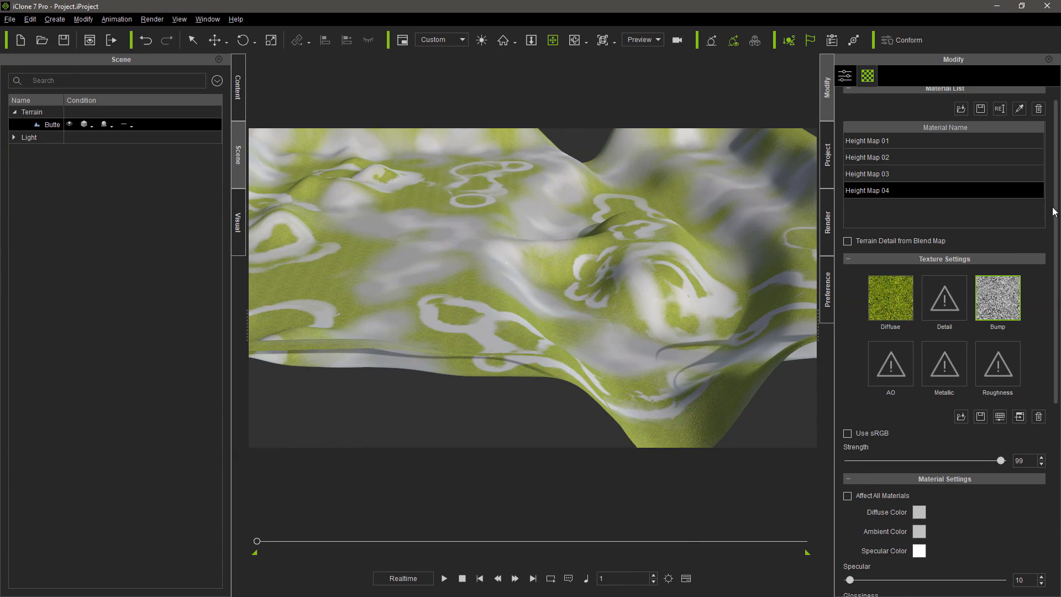
pyautogui.moveTo(1052, 211); pyautogui.dragTo(1048, 419)
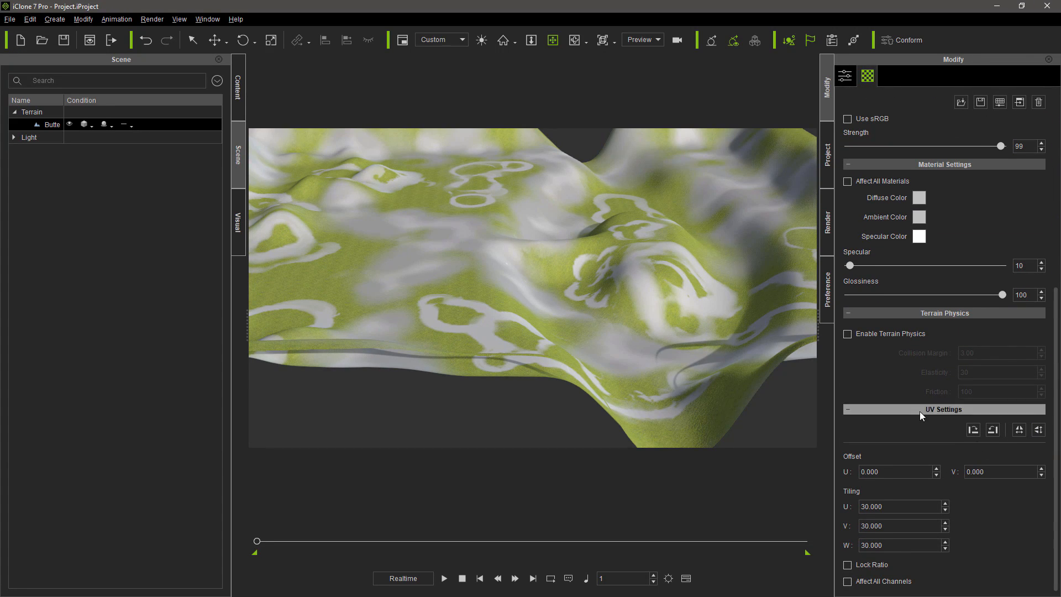
pyautogui.doubleClick(890, 506)
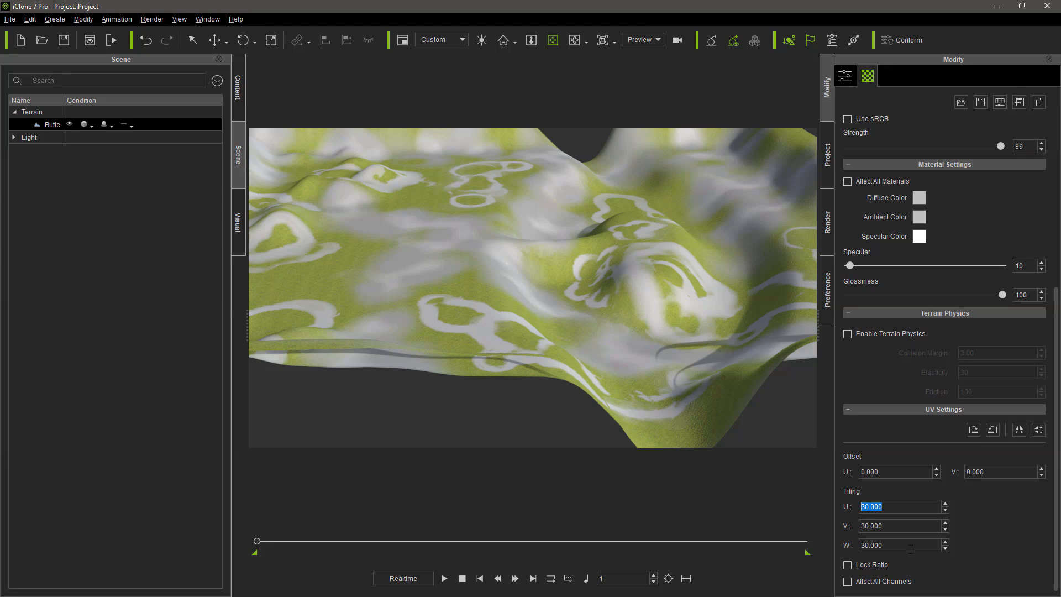
pyautogui.click(848, 564)
pyautogui.click(848, 581)
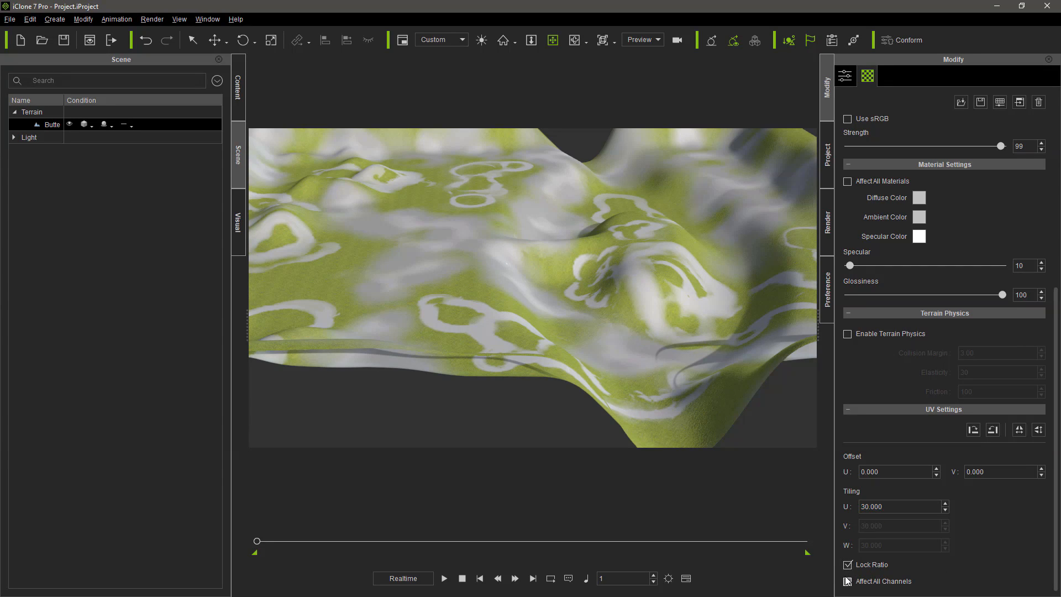
pyautogui.doubleClick(894, 509)
pyautogui.write('5')
pyautogui.press('Return')
pyautogui.moveTo(668, 294)
pyautogui.mouseDown(button='right')
pyautogui.moveTo(676, 368)
pyautogui.moveTo(656, 284)
pyautogui.mouseUp(button='right')
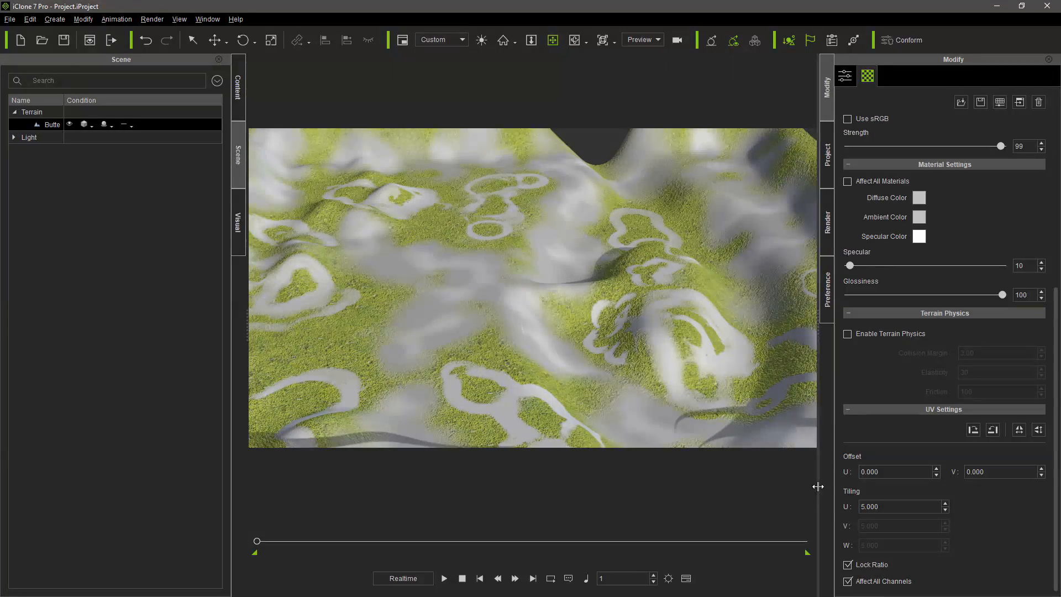
# Step: Set Height Map 04's UV tiling to 20 and inspect the grass pattern on the terrain
pyautogui.doubleClick(891, 506)
pyautogui.write('2')
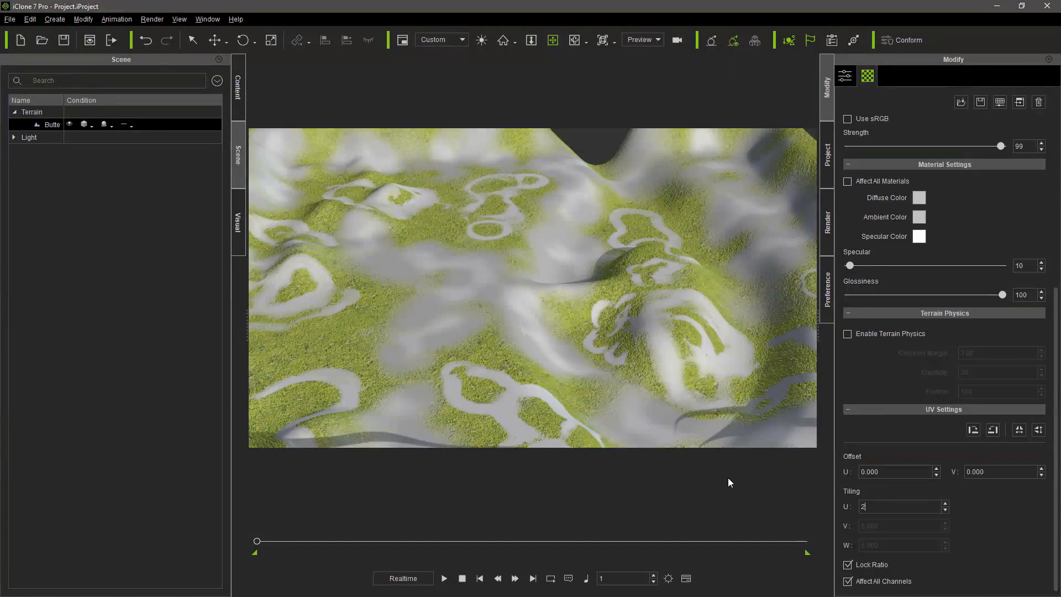
pyautogui.write('0')
pyautogui.press('Return')
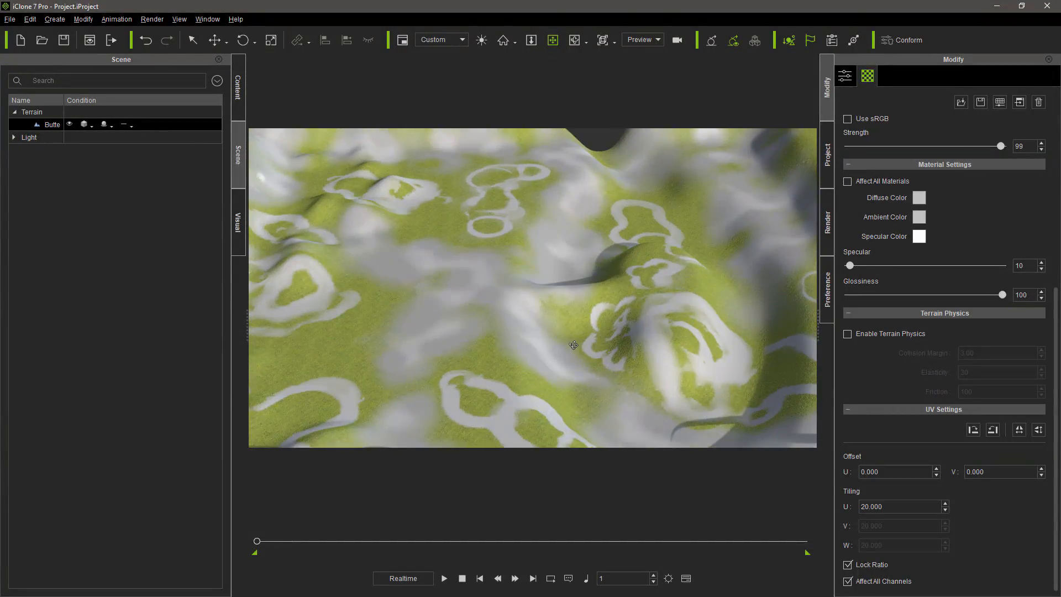
pyautogui.moveTo(574, 345); pyautogui.dragTo(563, 351, button='right')
pyautogui.moveTo(568, 328); pyautogui.dragTo(614, 333, button='middle')
pyautogui.moveTo(615, 334); pyautogui.dragTo(697, 284, button='right')
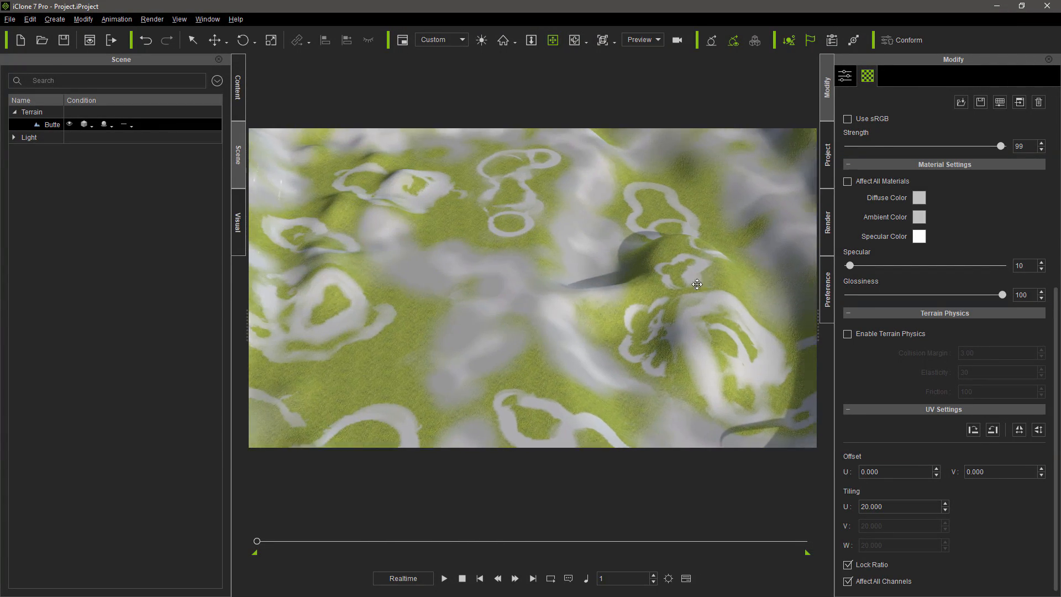
# Step: Enable sRGB for the diffuse texture of the Height Map 04 material
pyautogui.scroll(3, 1056, 288)
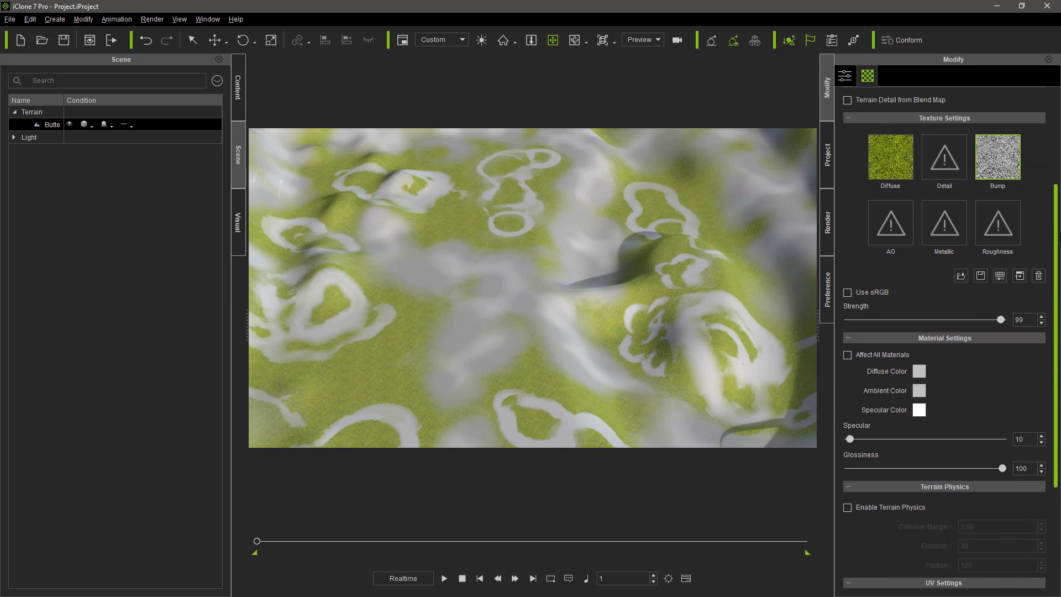
pyautogui.click(881, 159)
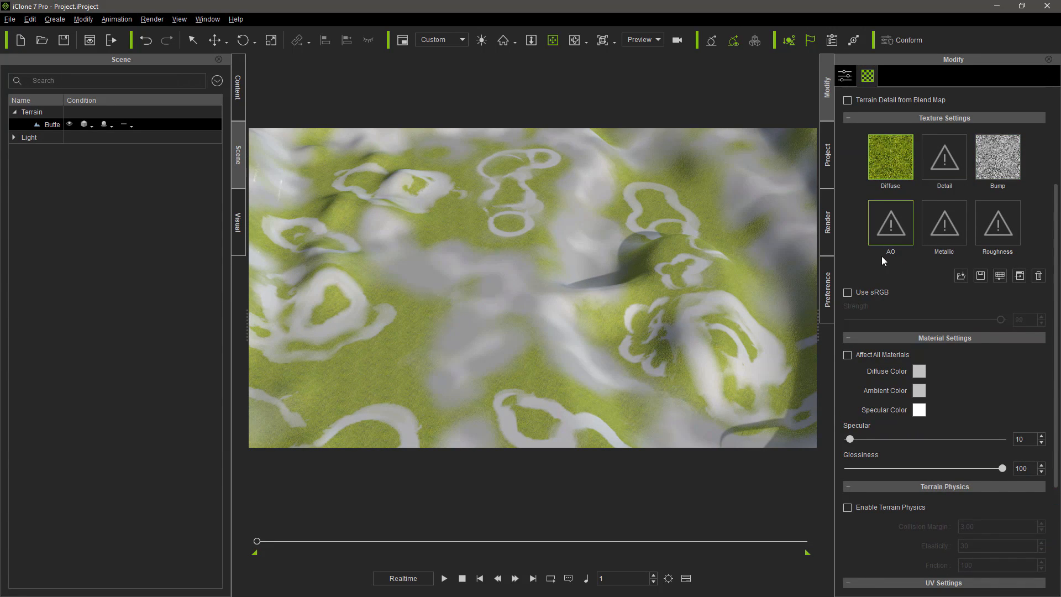
pyautogui.click(848, 292)
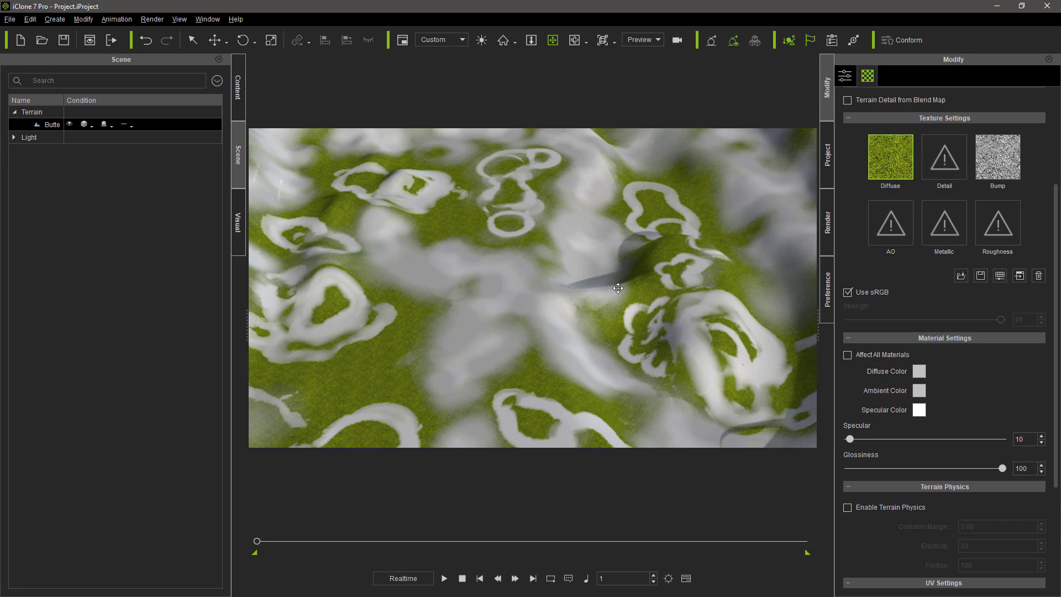
pyautogui.moveTo(480, 288)
pyautogui.mouseDown()
pyautogui.moveTo(544, 305)
pyautogui.moveTo(466, 291)
pyautogui.mouseUp()
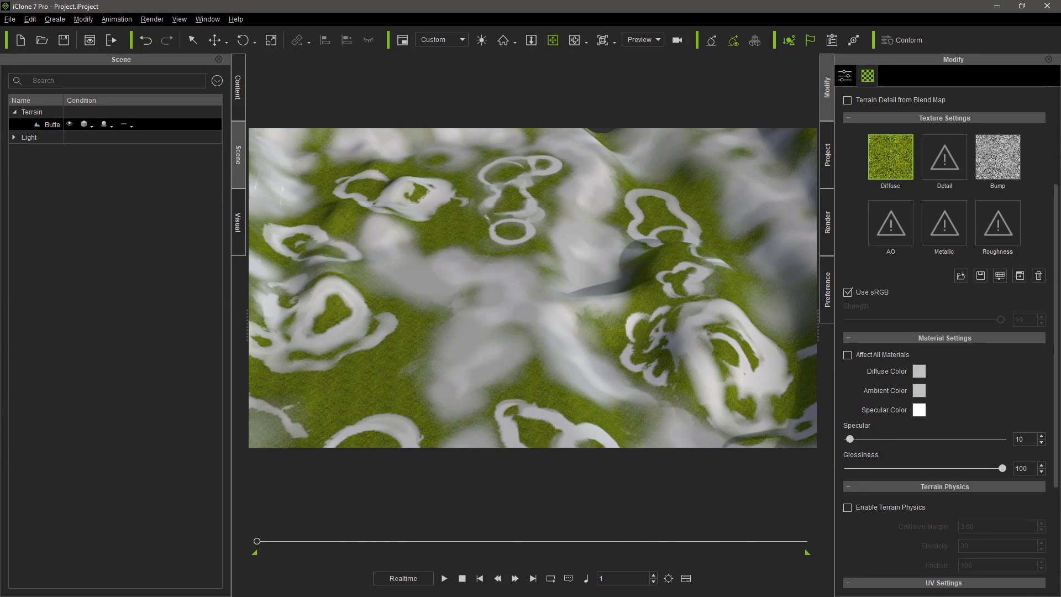
# Step: Send the Butte terrain's mask texture to Photoshop for editing
pyautogui.click(846, 77)
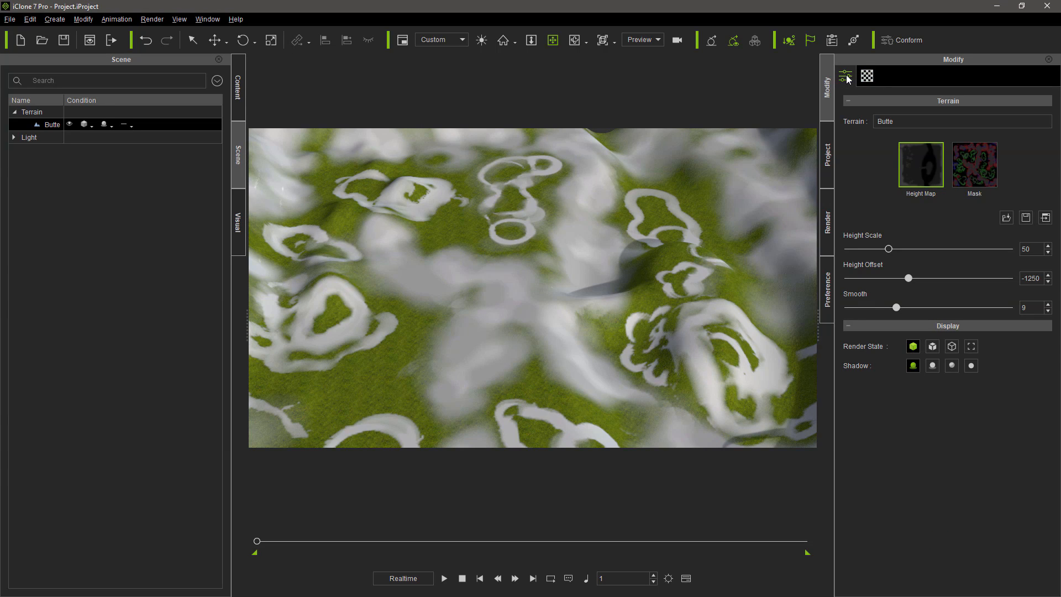
pyautogui.click(973, 173)
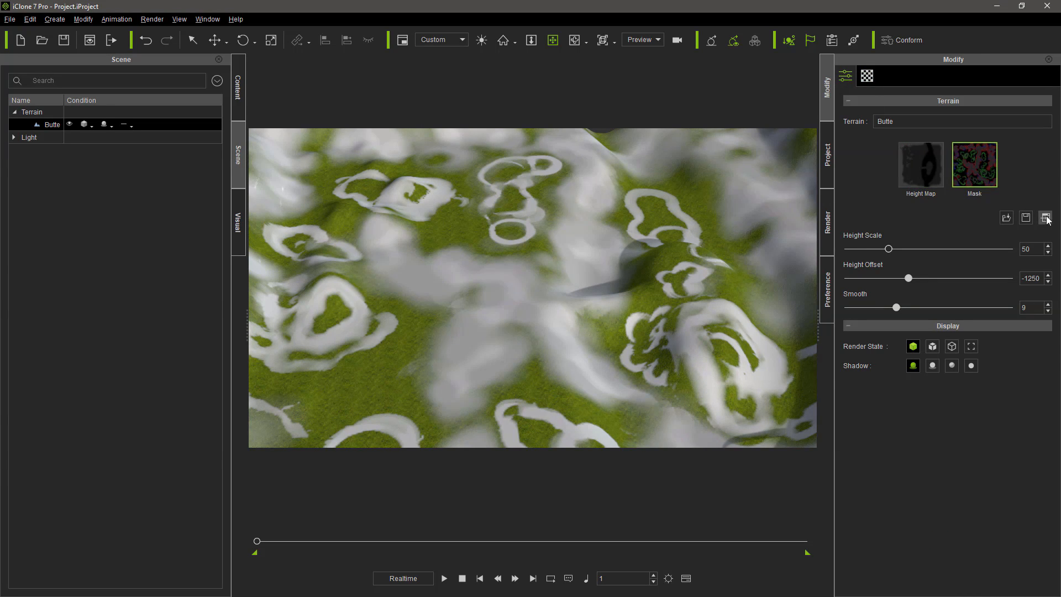
pyautogui.click(1045, 218)
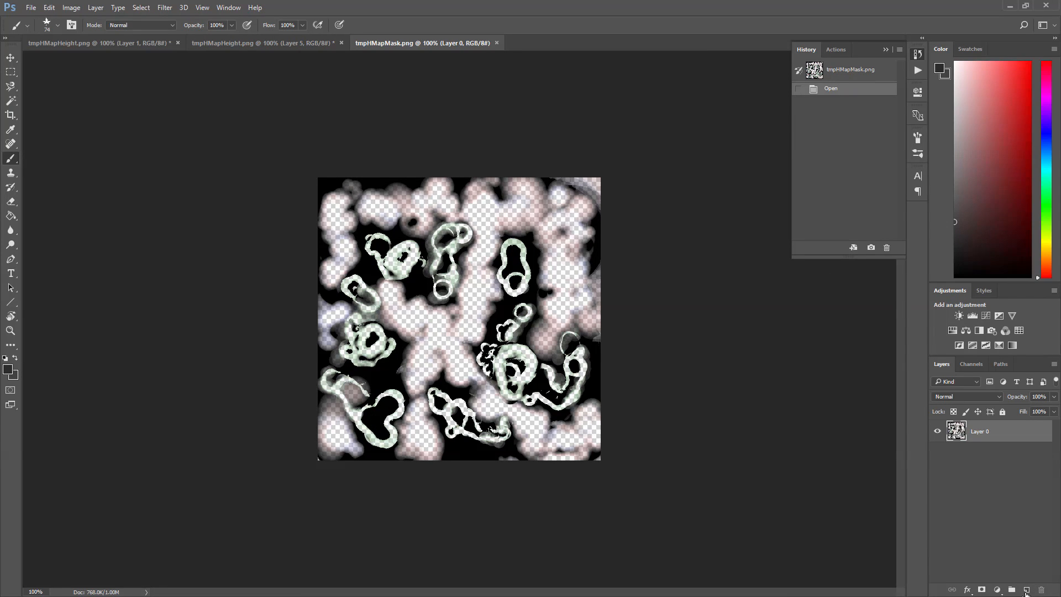
# Step: Add a new layer to the mask image and fill it with solid black (000000)
pyautogui.click(1026, 590)
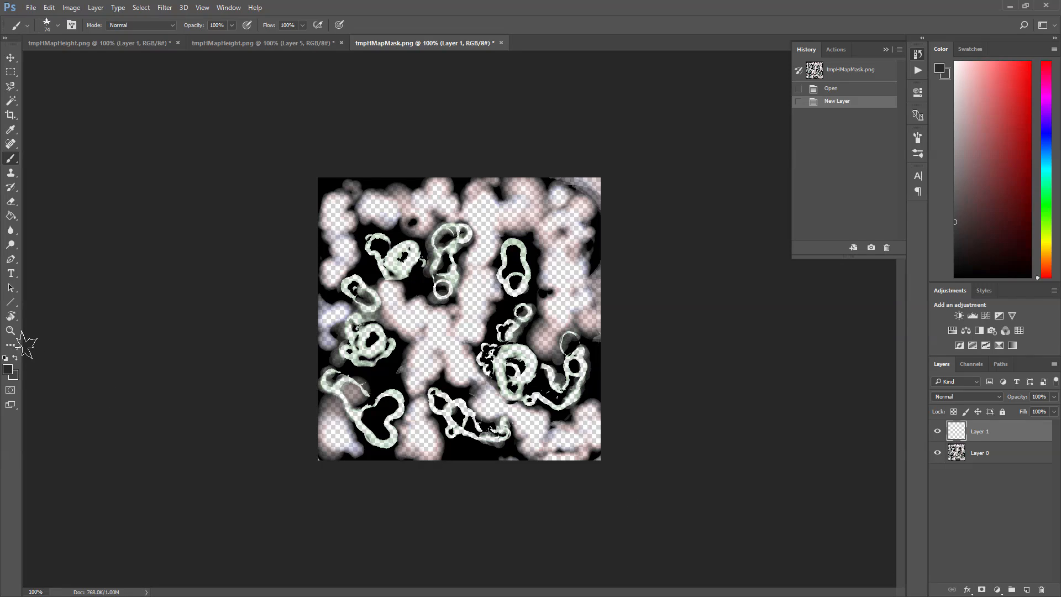
pyautogui.click(9, 371)
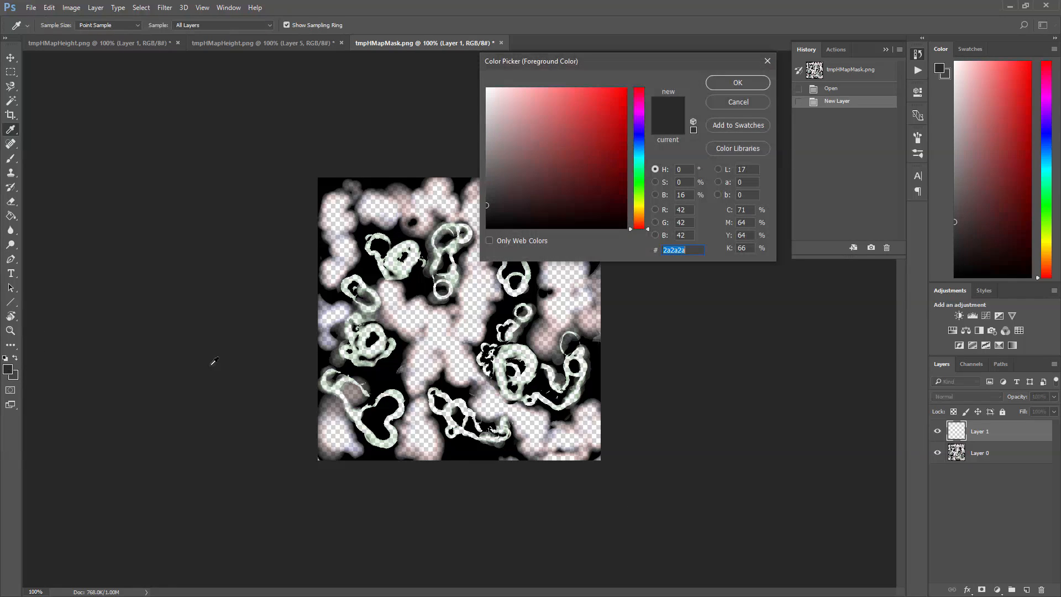
pyautogui.click(390, 371)
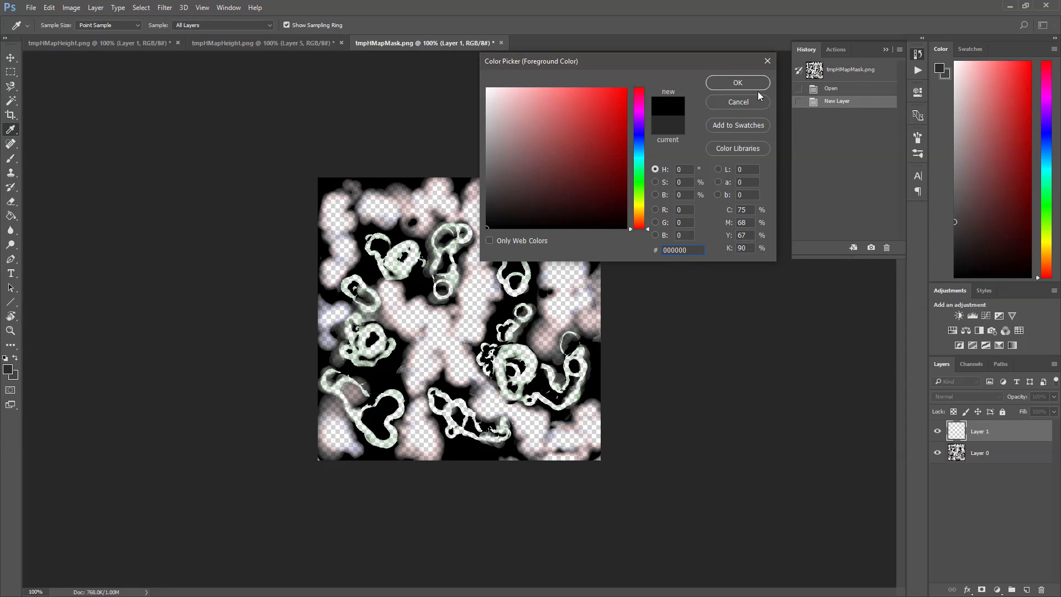
pyautogui.click(738, 83)
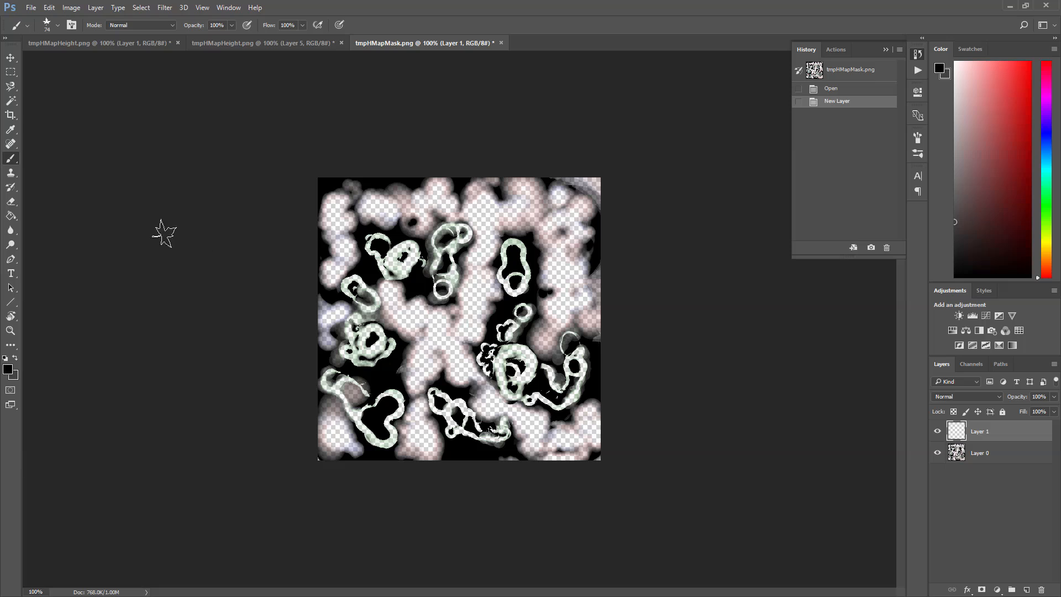
pyautogui.click(10, 215)
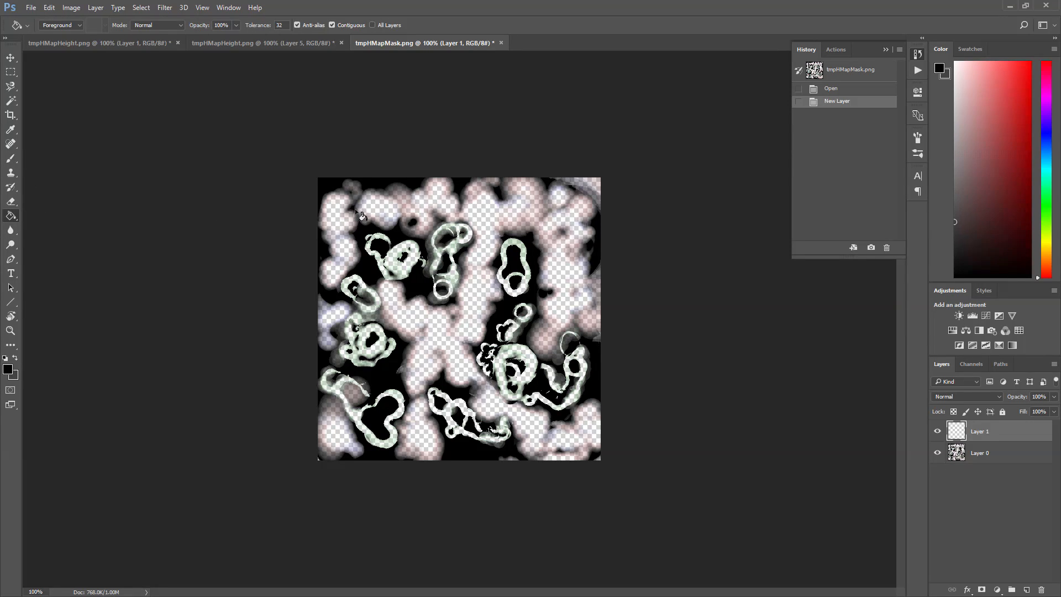
pyautogui.click(358, 224)
# Step: Save the black mask as a PNG, replacing tmpHMapMask.png, and inspect the Butte terrain in iClone
pyautogui.click(30, 8)
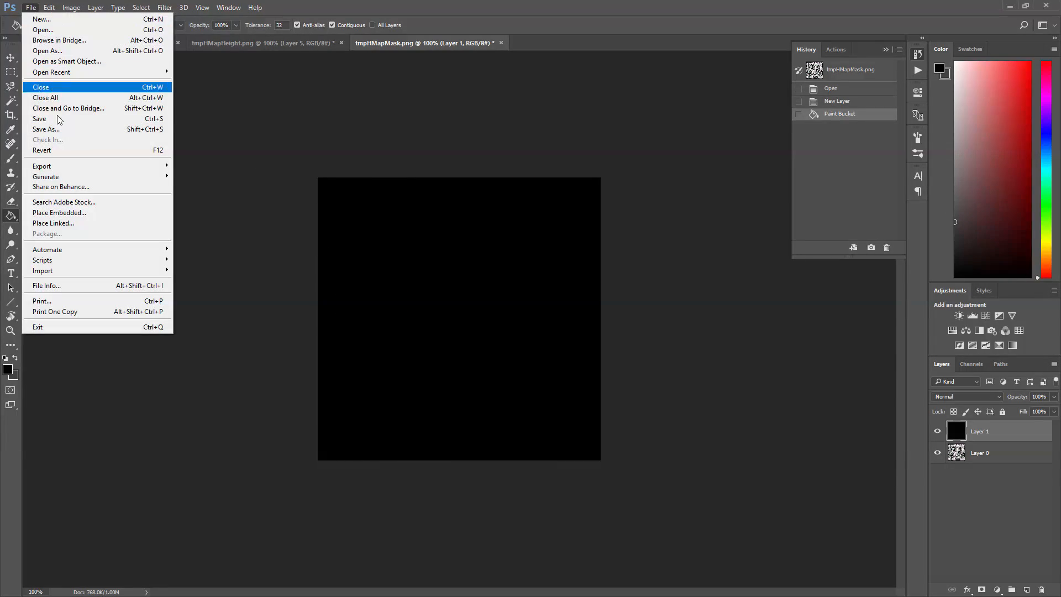
pyautogui.click(55, 131)
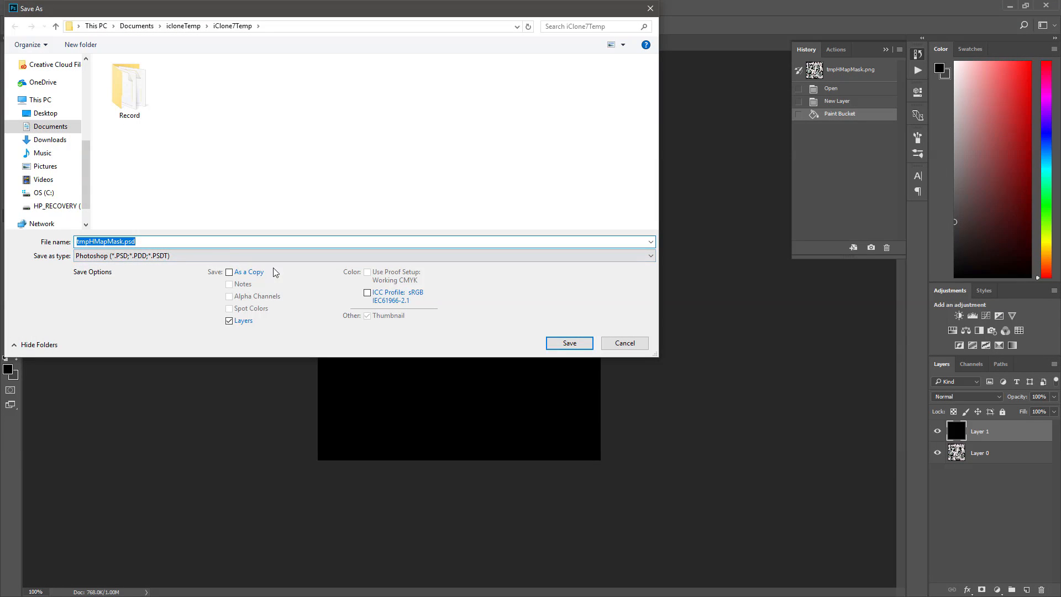
pyautogui.click(209, 256)
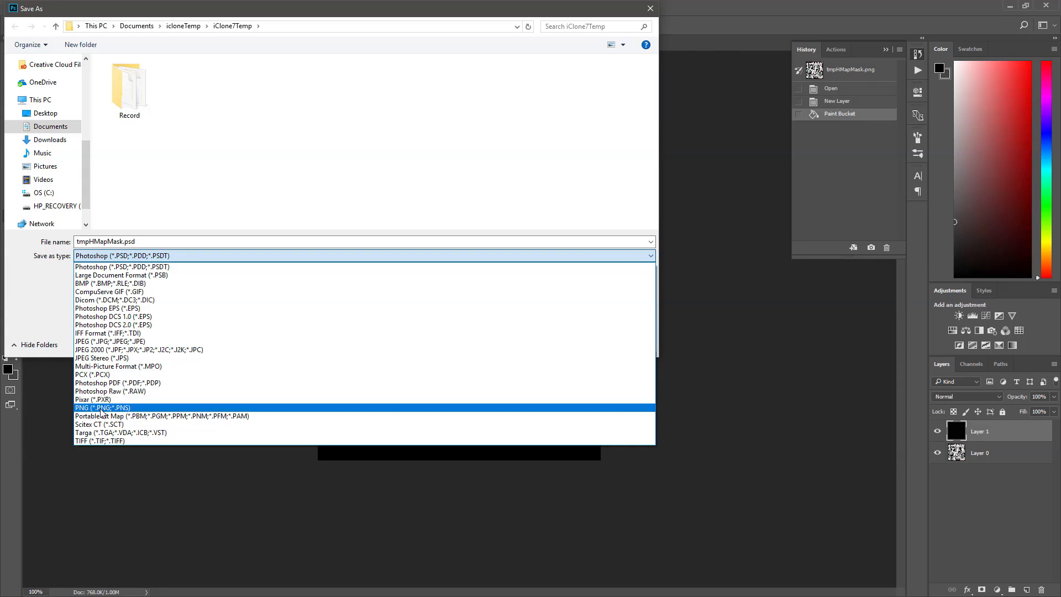
pyautogui.click(102, 409)
pyautogui.doubleClick(198, 164)
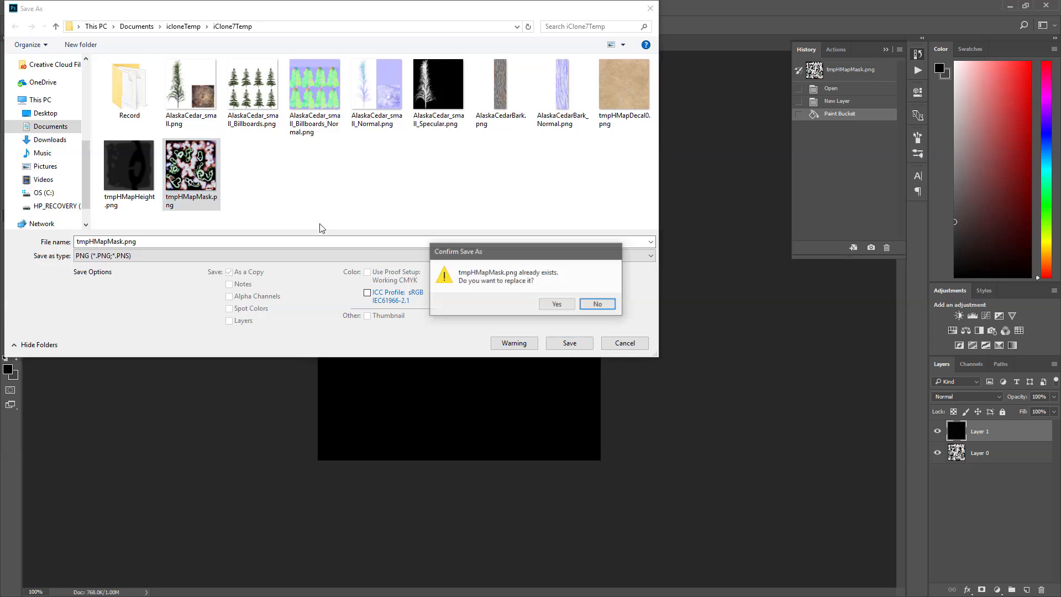
pyautogui.click(568, 308)
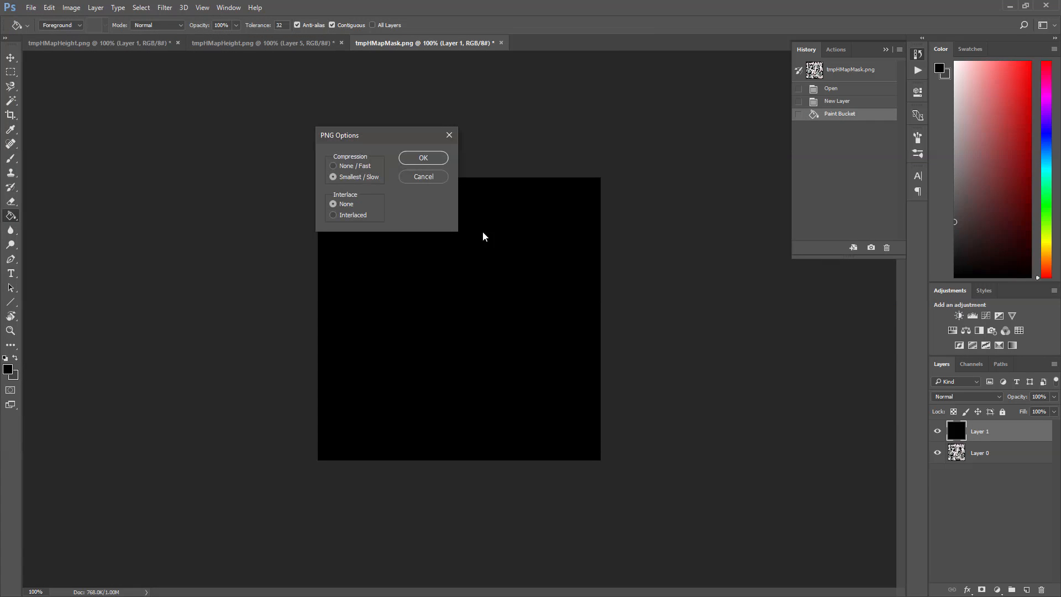
pyautogui.click(419, 157)
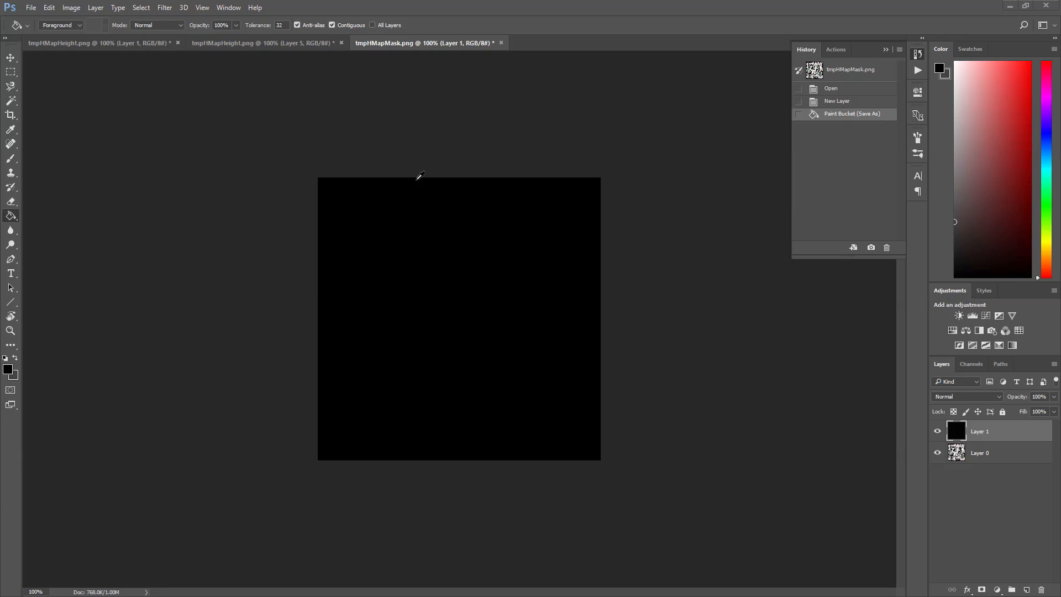
pyautogui.hotkey('alt', 'Tab')
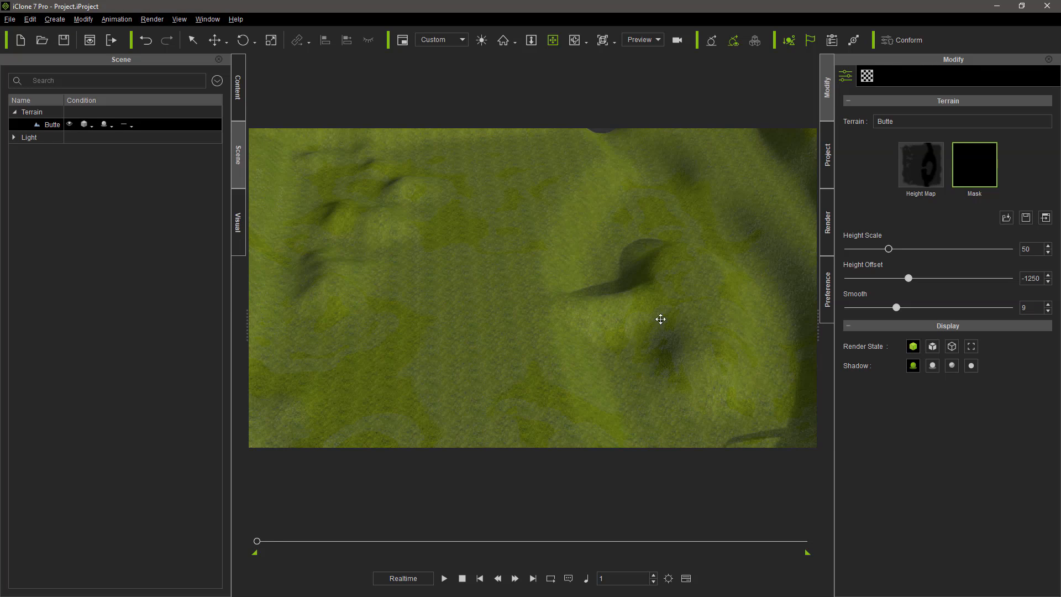
pyautogui.moveTo(556, 311); pyautogui.dragTo(522, 267)
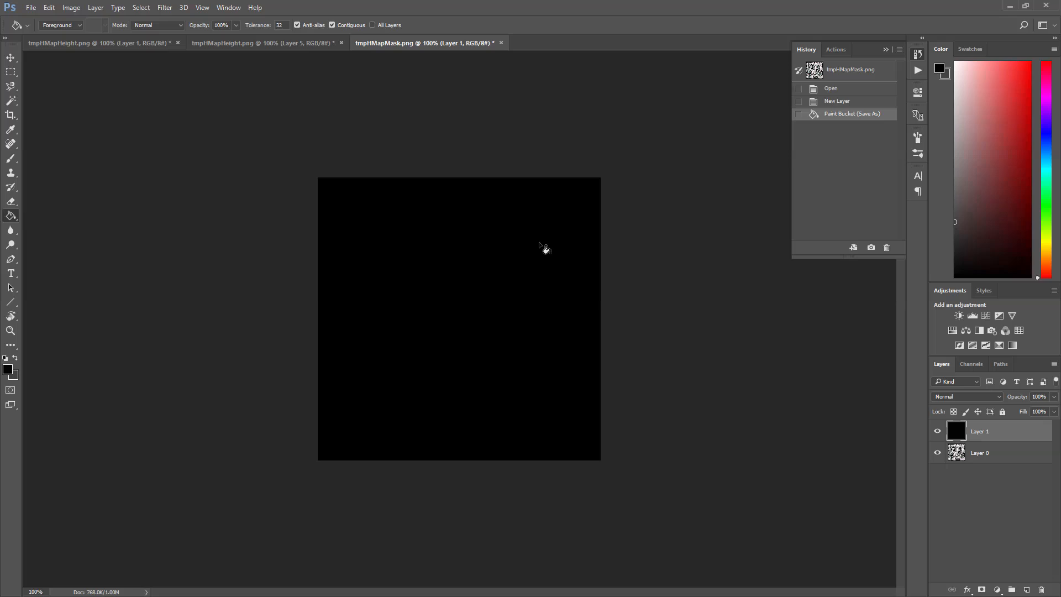
# Step: Flatten the layered tmpHMapHeight.png in Photoshop and copy its whole canvas into tmpHMapMask.png as a new layer
pyautogui.click(231, 42)
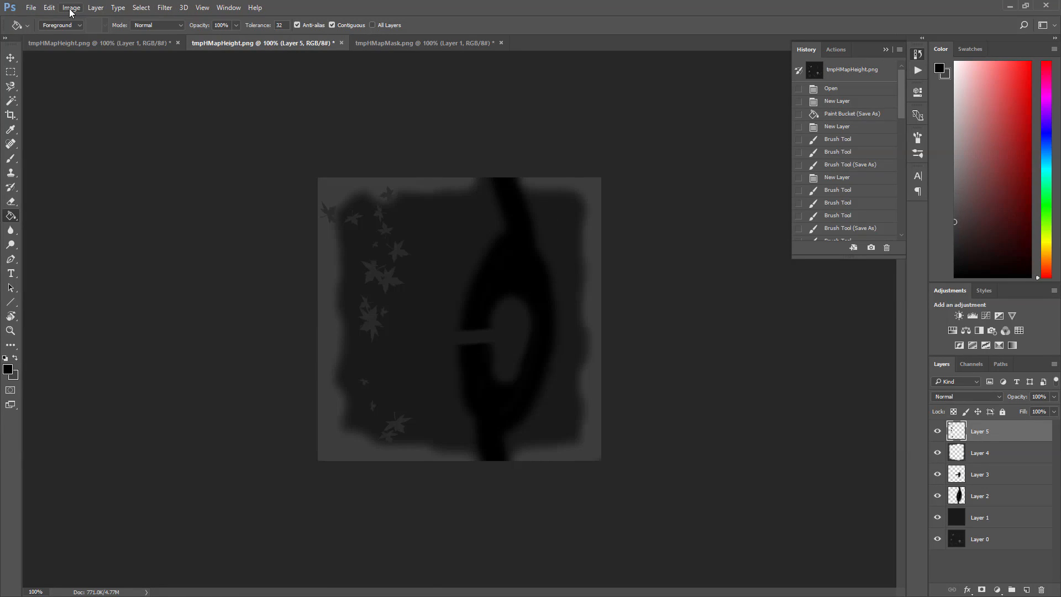
pyautogui.click(95, 8)
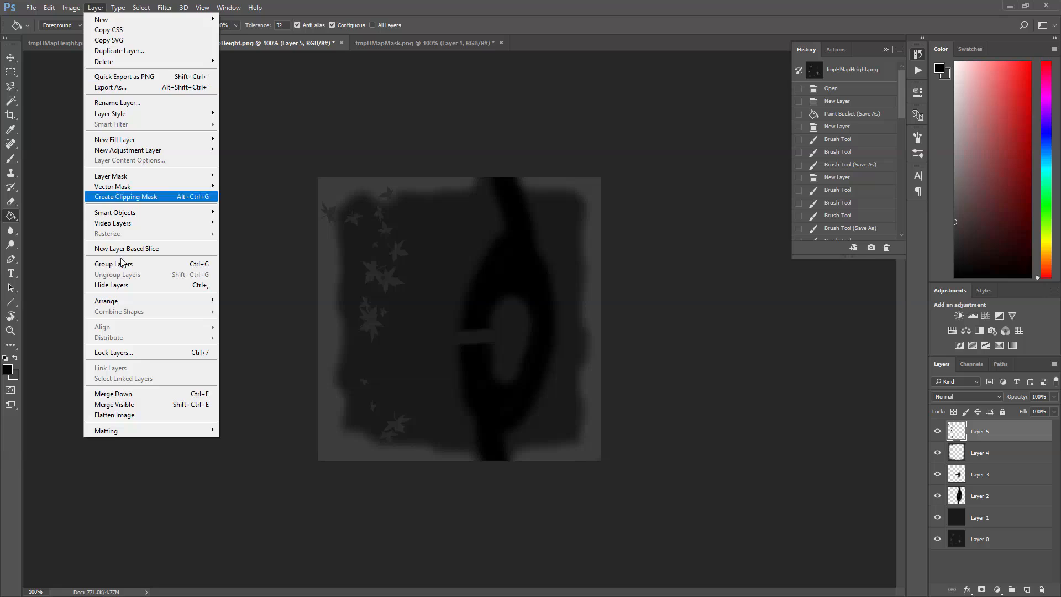
pyautogui.click(111, 416)
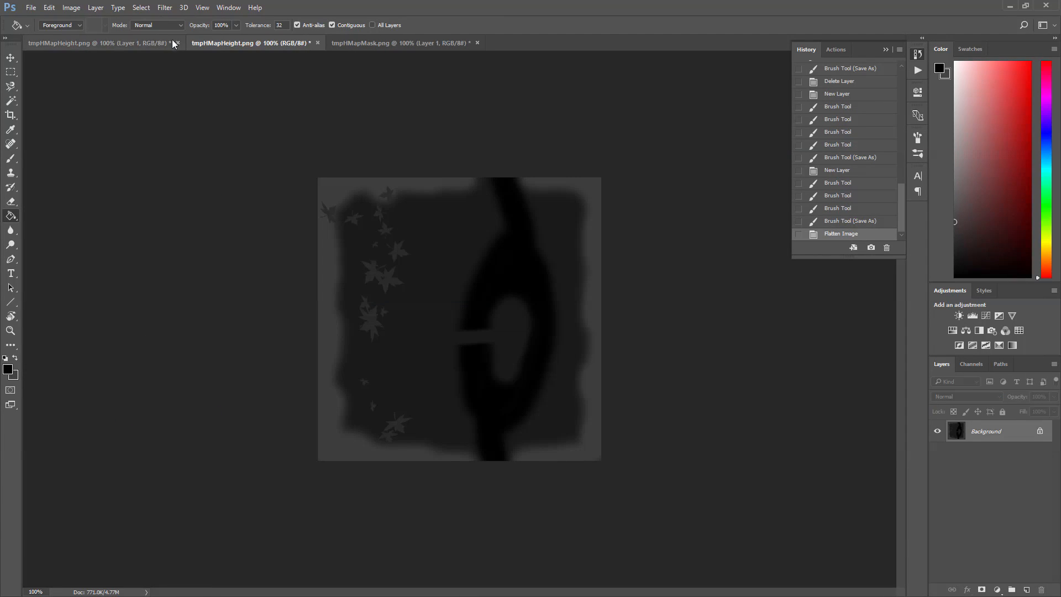
pyautogui.click(141, 8)
pyautogui.click(142, 15)
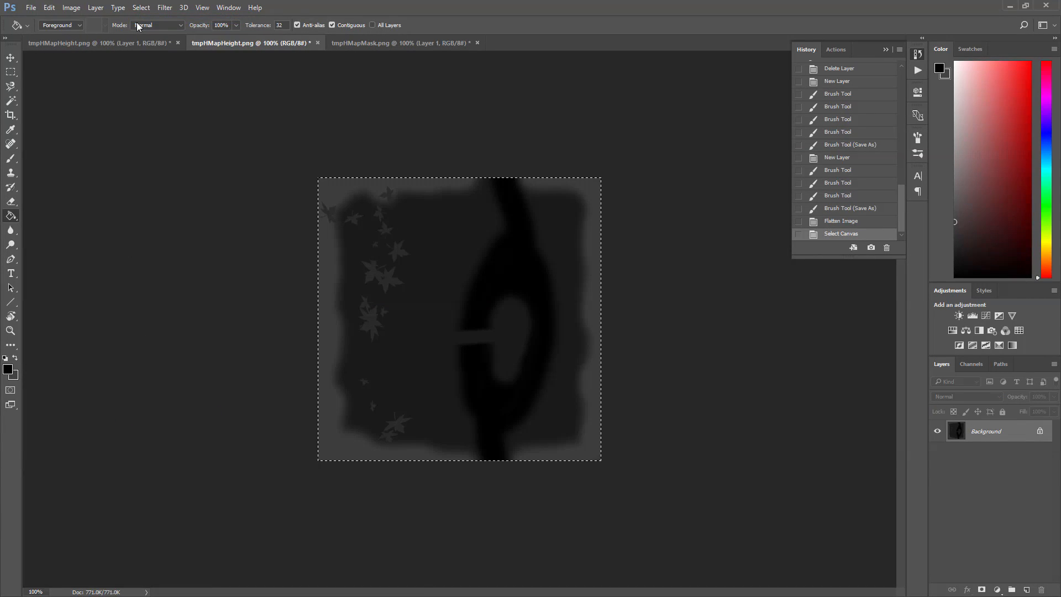
pyautogui.click(373, 43)
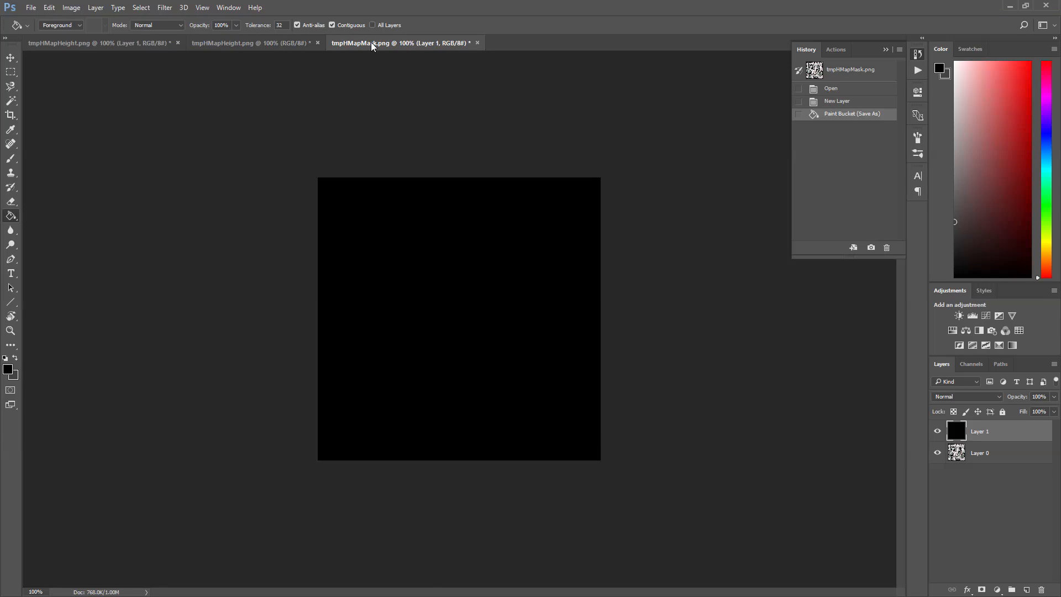
pyautogui.hotkey('ctrl', 'v')
# Step: Delete the Flatten Image history state from tmpHMapHeight.png to restore its layers, and return to the mask document
pyautogui.click(260, 43)
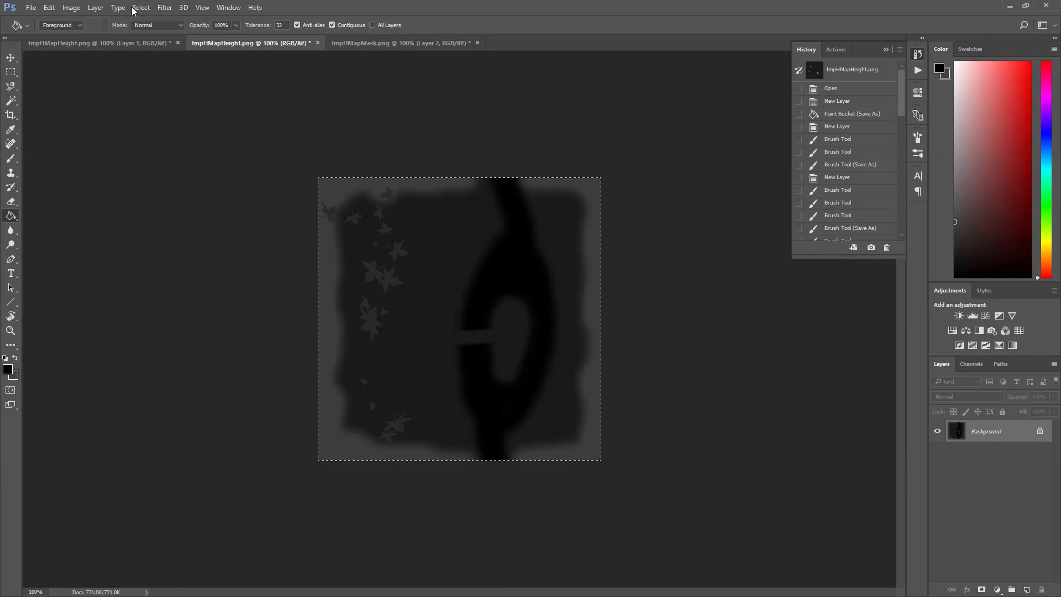
pyautogui.click(49, 8)
pyautogui.click(259, 106)
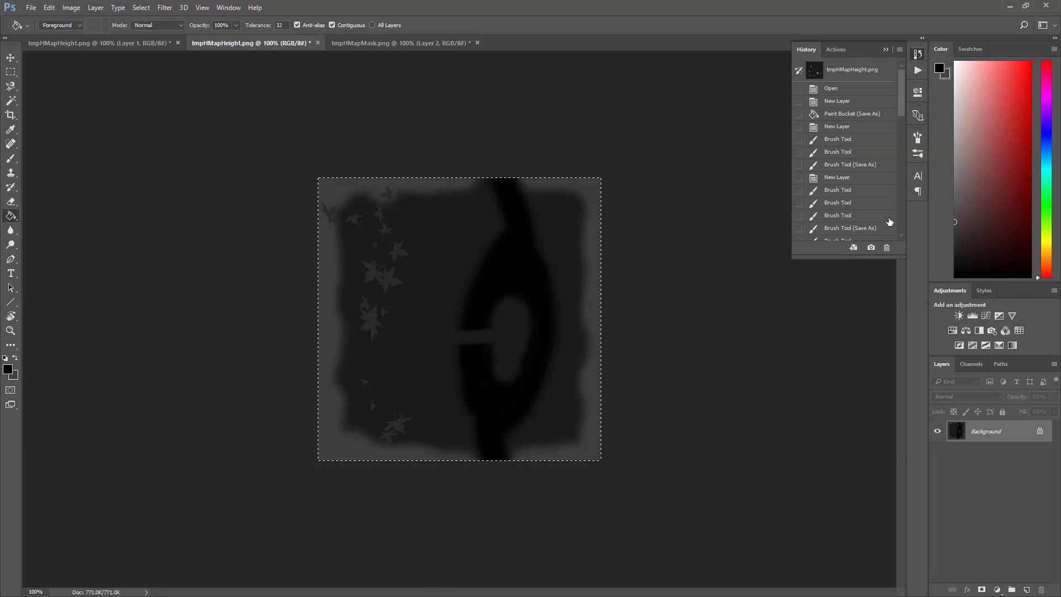
pyautogui.moveTo(900, 110); pyautogui.dragTo(907, 241)
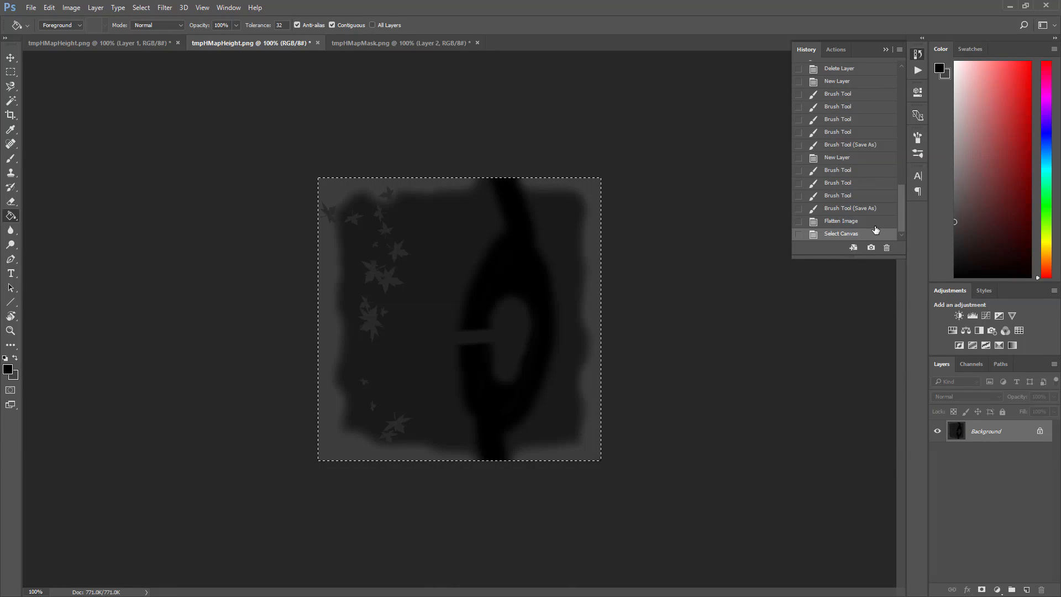
pyautogui.click(874, 223)
pyautogui.click(886, 248)
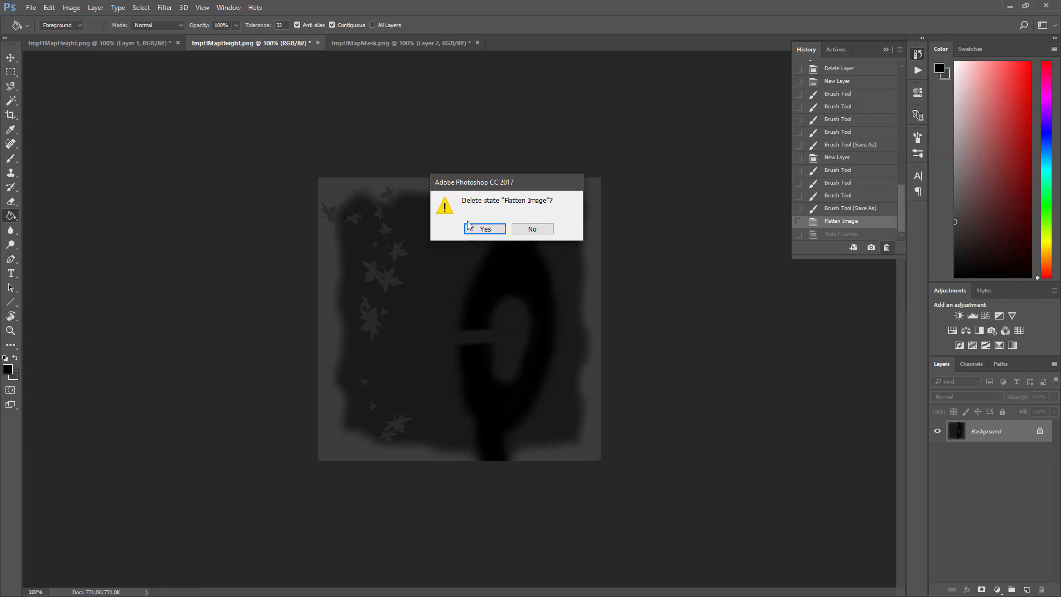
pyautogui.click(484, 230)
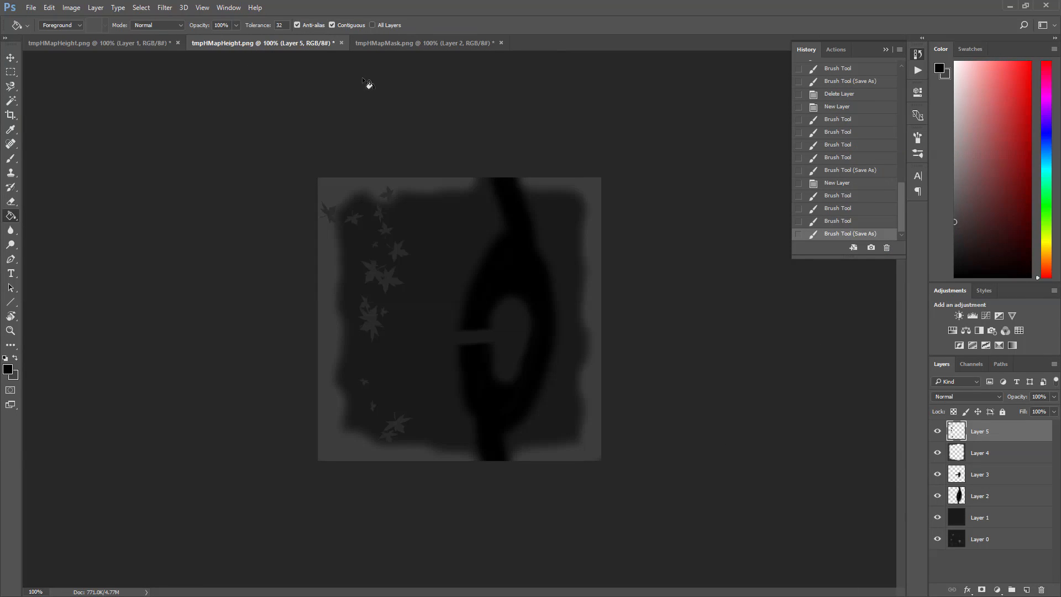
pyautogui.click(397, 42)
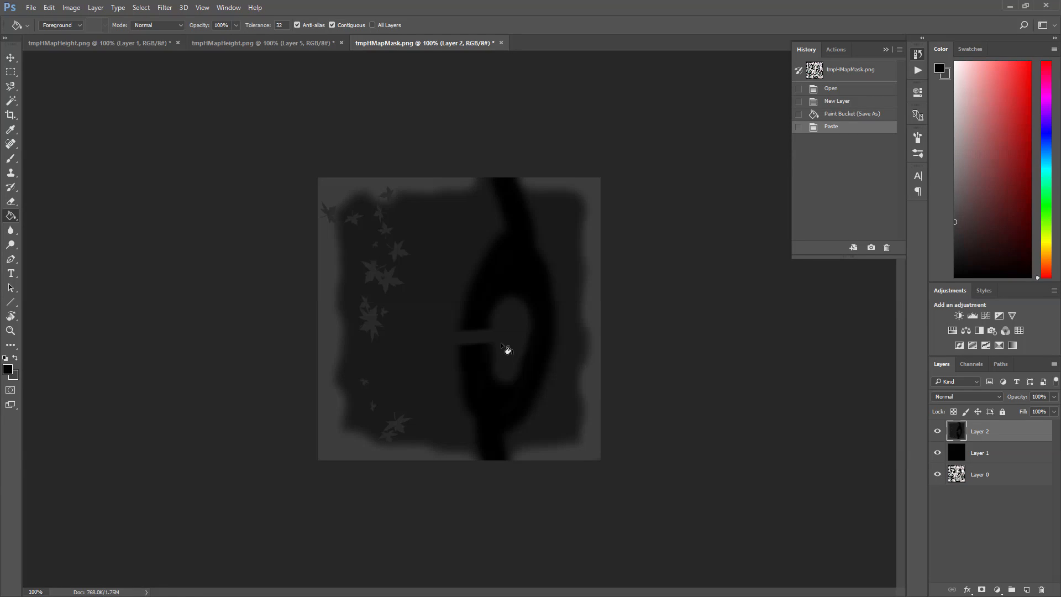
# Step: Set the foreground colour to red f90b0b, add a new layer above the pasted height map, and choose a soft round brush
pyautogui.click(8, 369)
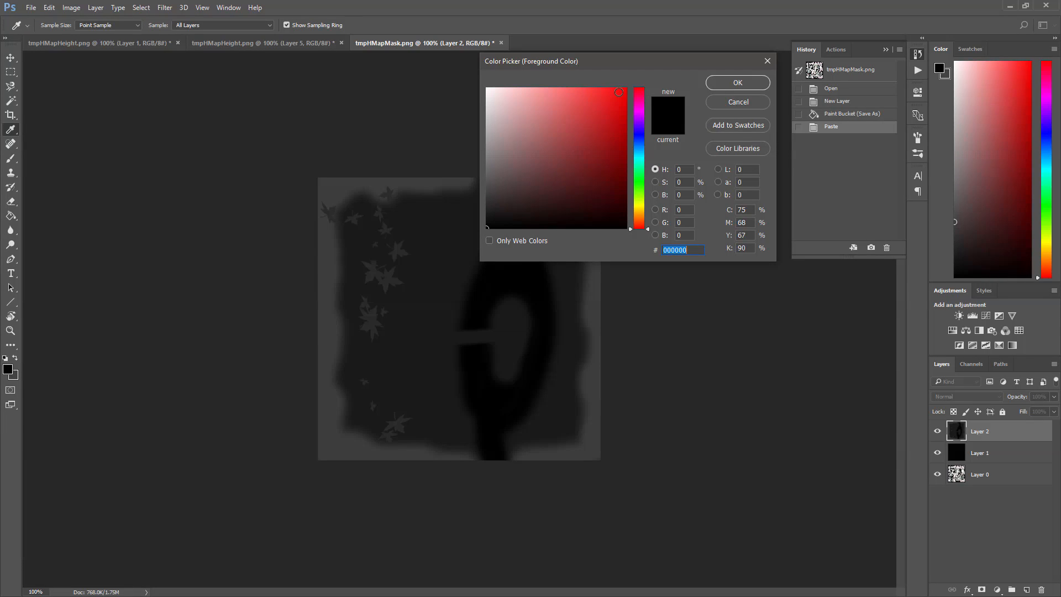
pyautogui.write('f90b0b')
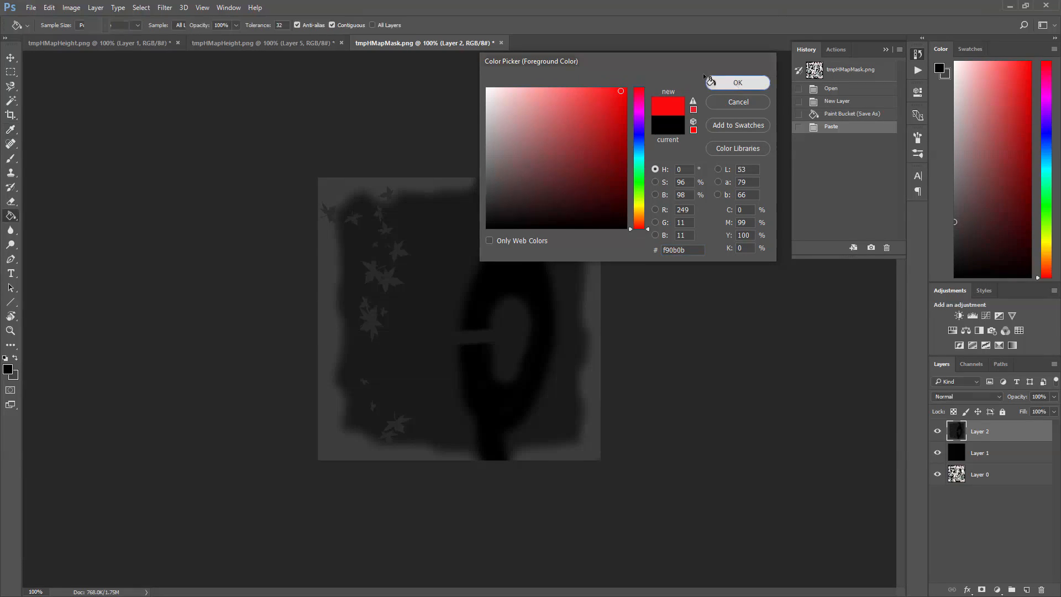
pyautogui.click(734, 83)
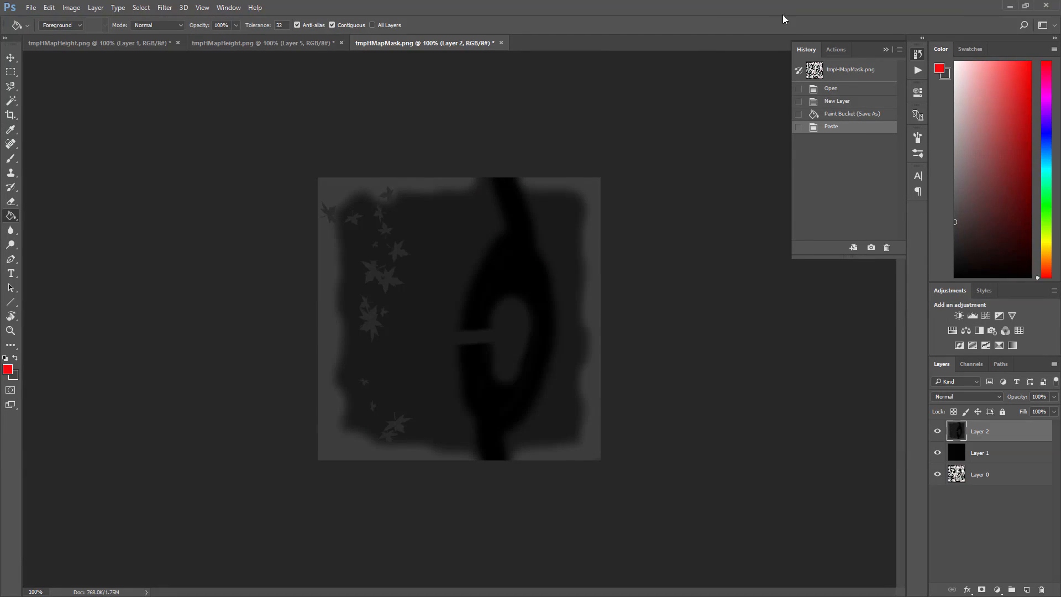
pyautogui.click(1026, 589)
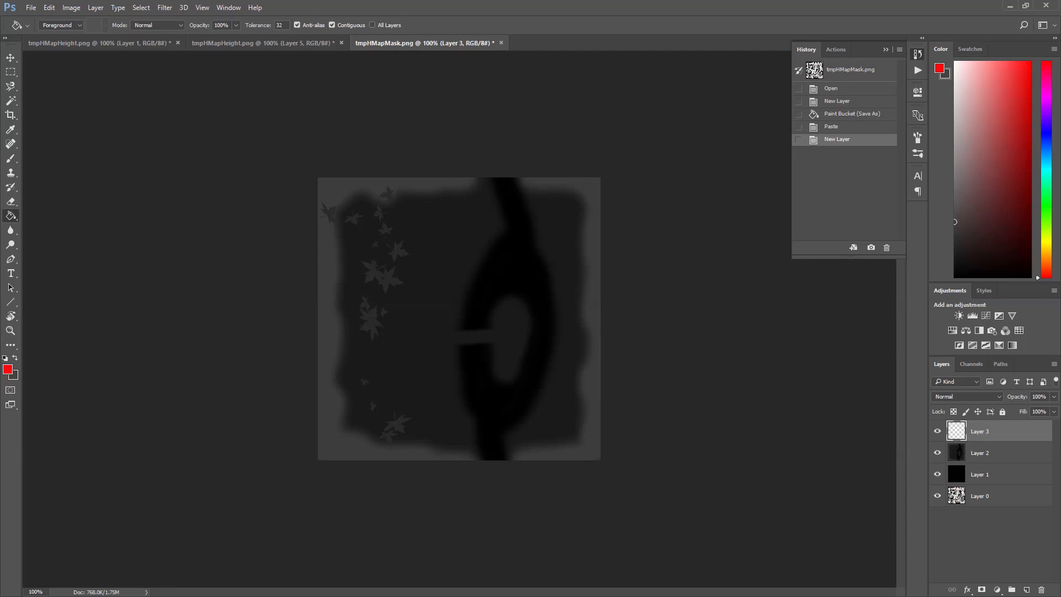
pyautogui.click(10, 158)
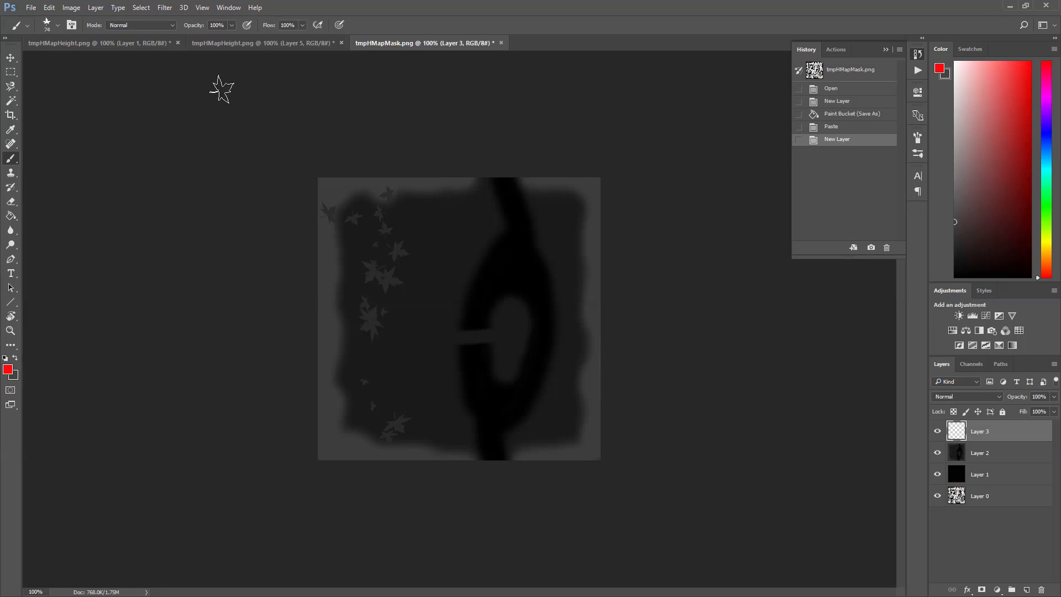
pyautogui.click(48, 25)
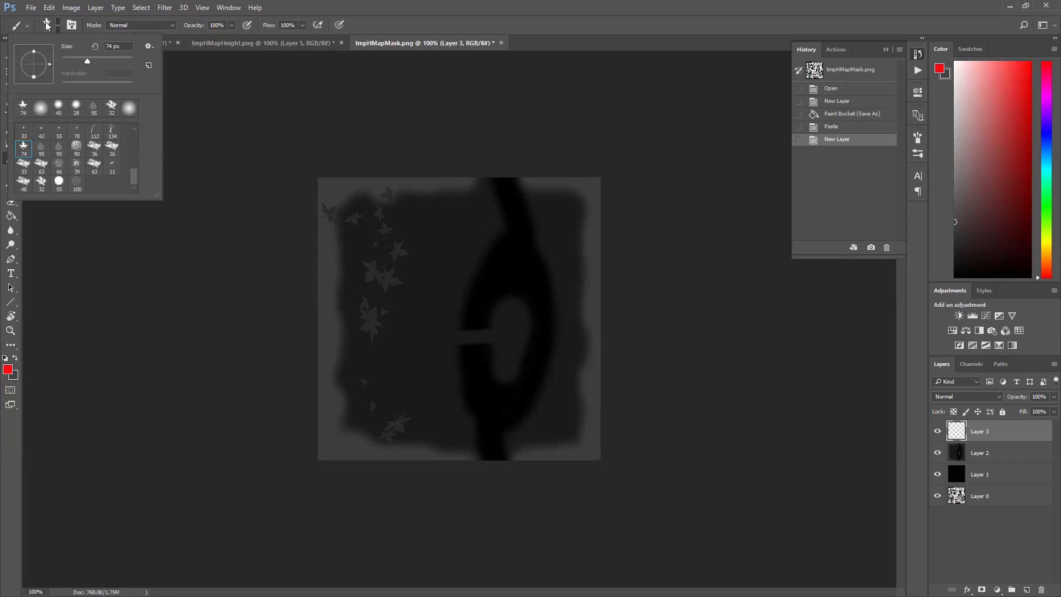
pyautogui.click(129, 108)
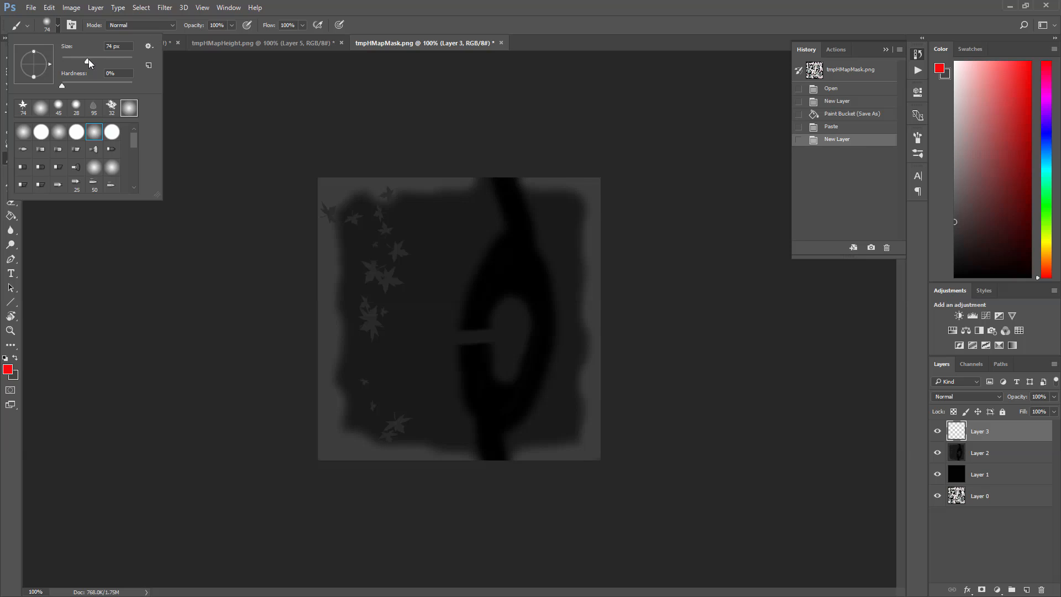
# Step: Paint the height map's dark river channel red on Layer 3 with the 55 px brush, leaving the island's centre and the land bridge unpainted
pyautogui.moveTo(507, 186)
pyautogui.mouseDown()
pyautogui.moveTo(513, 221)
pyautogui.moveTo(466, 317)
pyautogui.moveTo(492, 305)
pyautogui.moveTo(523, 247)
pyautogui.moveTo(512, 190)
pyautogui.moveTo(498, 184)
pyautogui.moveTo(504, 237)
pyautogui.moveTo(470, 322)
pyautogui.mouseUp()
pyautogui.moveTo(500, 185)
pyautogui.mouseDown()
pyautogui.moveTo(512, 178)
pyautogui.moveTo(505, 194)
pyautogui.moveTo(547, 325)
pyautogui.moveTo(537, 387)
pyautogui.moveTo(493, 457)
pyautogui.moveTo(470, 408)
pyautogui.moveTo(466, 352)
pyautogui.moveTo(484, 350)
pyautogui.moveTo(491, 379)
pyautogui.moveTo(511, 395)
pyautogui.moveTo(545, 325)
pyautogui.moveTo(526, 256)
pyautogui.moveTo(505, 254)
pyautogui.moveTo(475, 311)
pyautogui.moveTo(464, 307)
pyautogui.moveTo(484, 311)
pyautogui.moveTo(487, 290)
pyautogui.moveTo(519, 296)
pyautogui.moveTo(503, 274)
pyautogui.moveTo(481, 289)
pyautogui.moveTo(471, 319)
pyautogui.moveTo(474, 311)
pyautogui.mouseUp()
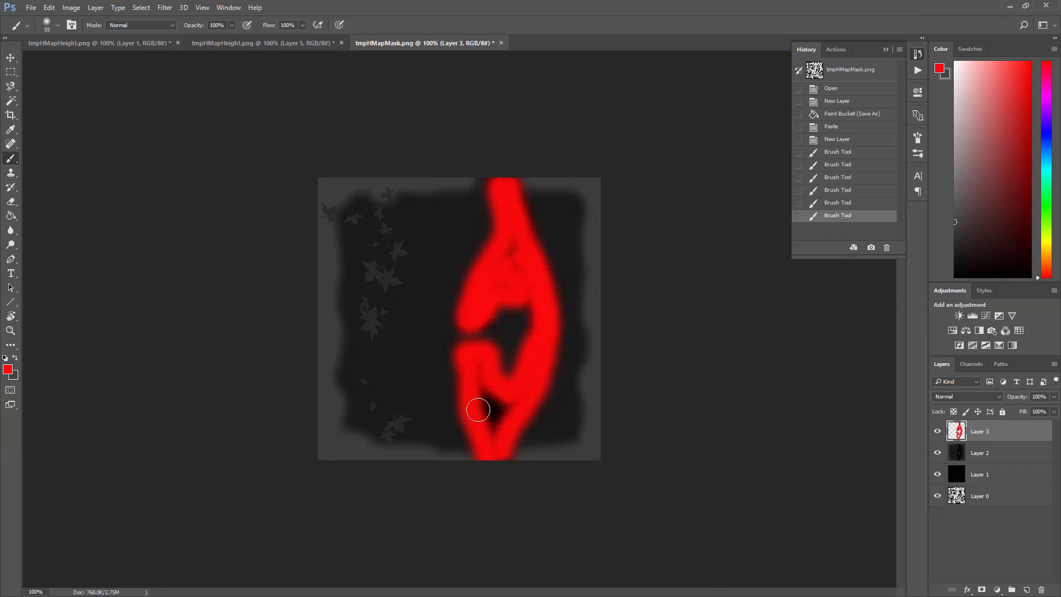
pyautogui.moveTo(481, 407)
pyautogui.mouseDown()
pyautogui.moveTo(486, 398)
pyautogui.moveTo(500, 408)
pyautogui.moveTo(496, 424)
pyautogui.mouseUp()
pyautogui.moveTo(505, 264)
pyautogui.mouseDown()
pyautogui.moveTo(511, 237)
pyautogui.moveTo(511, 263)
pyautogui.mouseUp()
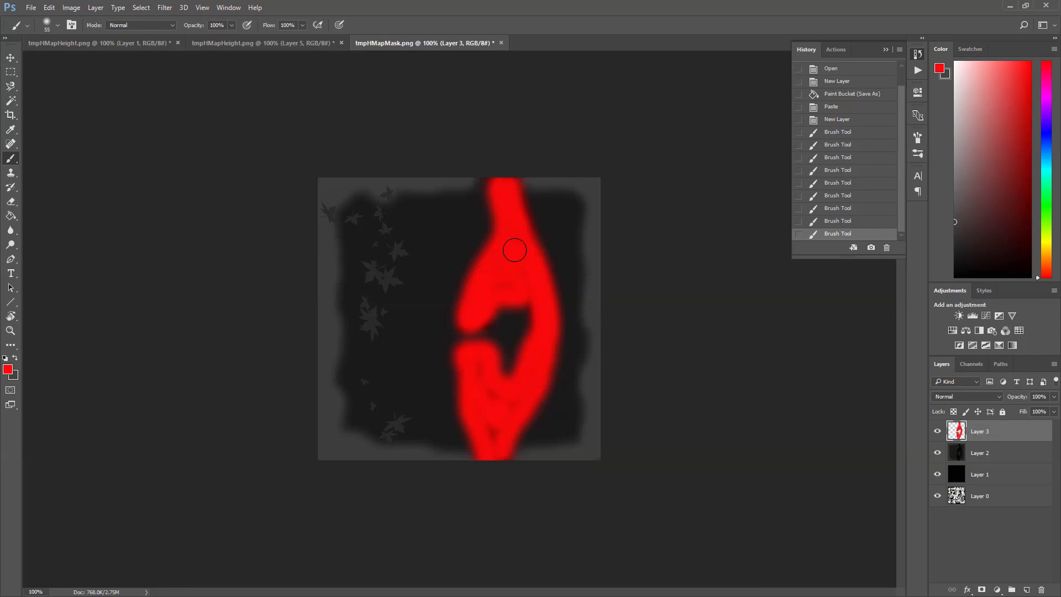
pyautogui.moveTo(507, 244); pyautogui.dragTo(506, 247)
pyautogui.click(498, 265)
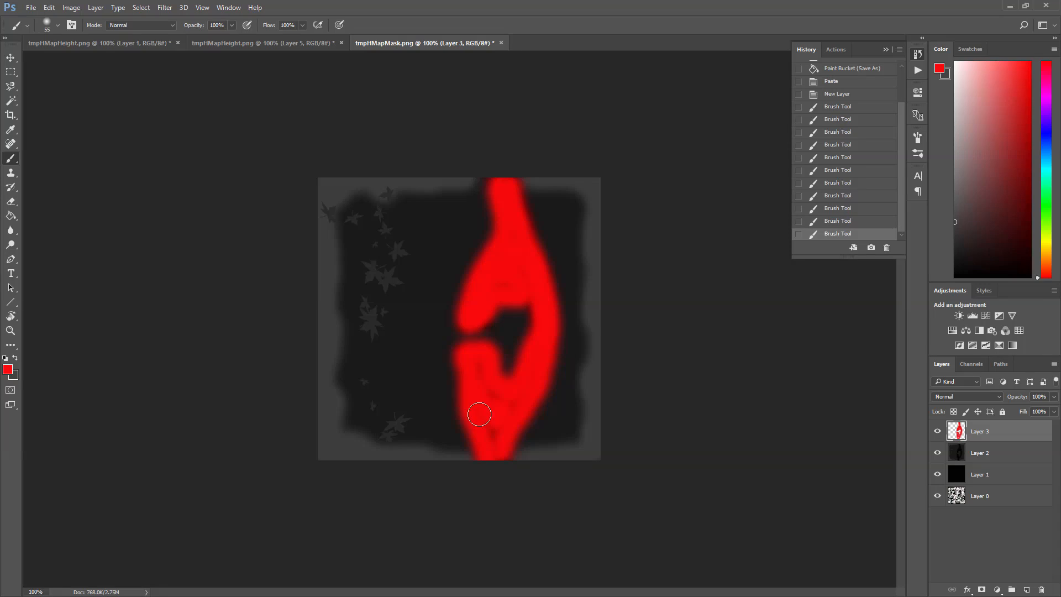
pyautogui.moveTo(485, 427)
pyautogui.mouseDown()
pyautogui.moveTo(487, 387)
pyautogui.moveTo(490, 401)
pyautogui.moveTo(515, 407)
pyautogui.mouseUp()
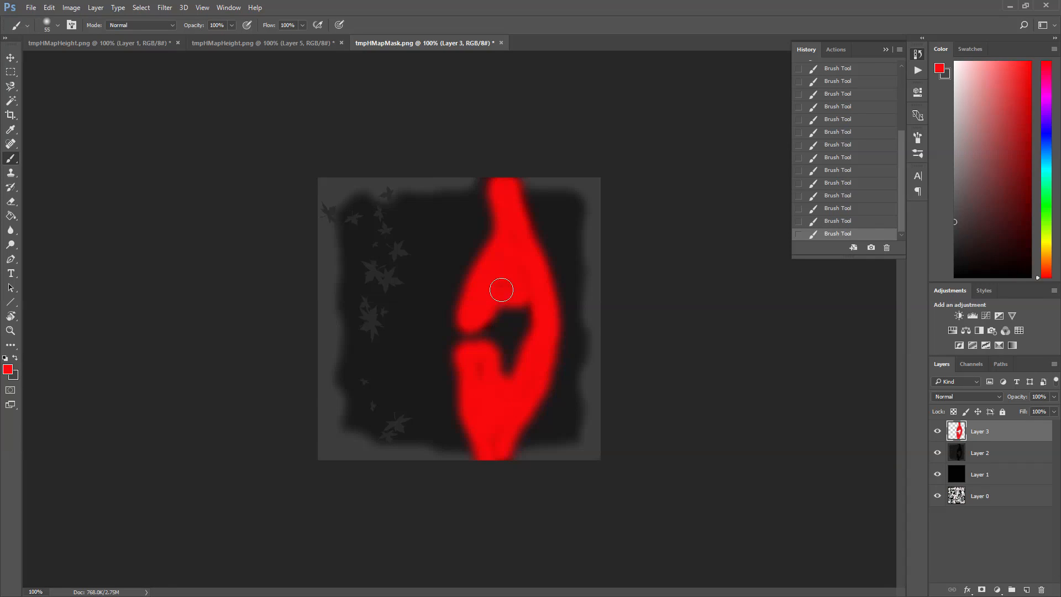
# Step: Touch up the red paint in the upper river channel and hide the height map on Layer 2
pyautogui.moveTo(502, 289); pyautogui.dragTo(509, 281)
pyautogui.click(513, 251)
pyautogui.click(940, 453)
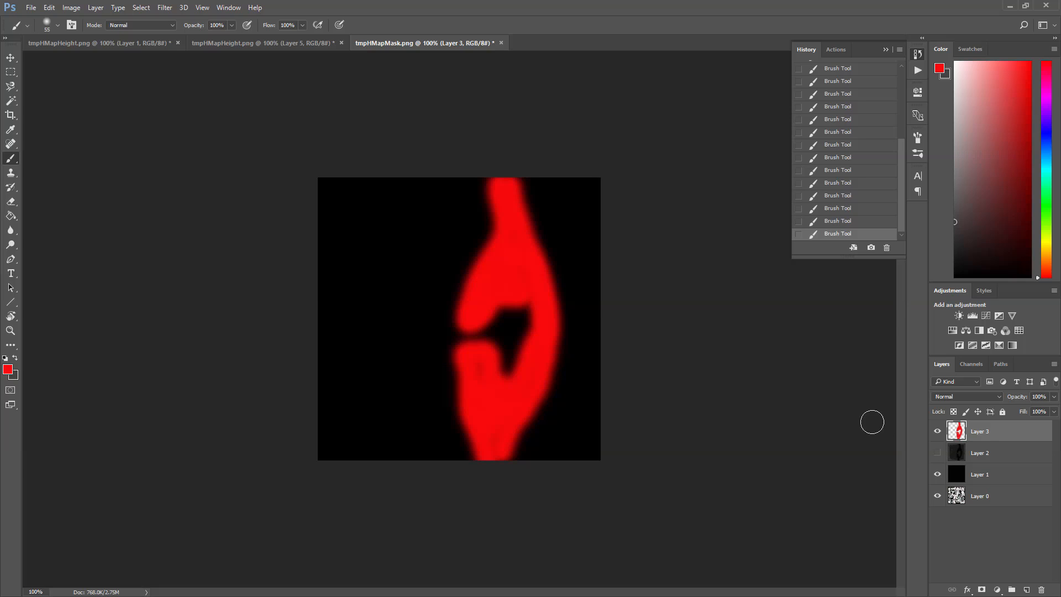
# Step: Save the mask in PNG format over the existing tmpHMapMask.png in the iClone7Temp folder
pyautogui.click(32, 9)
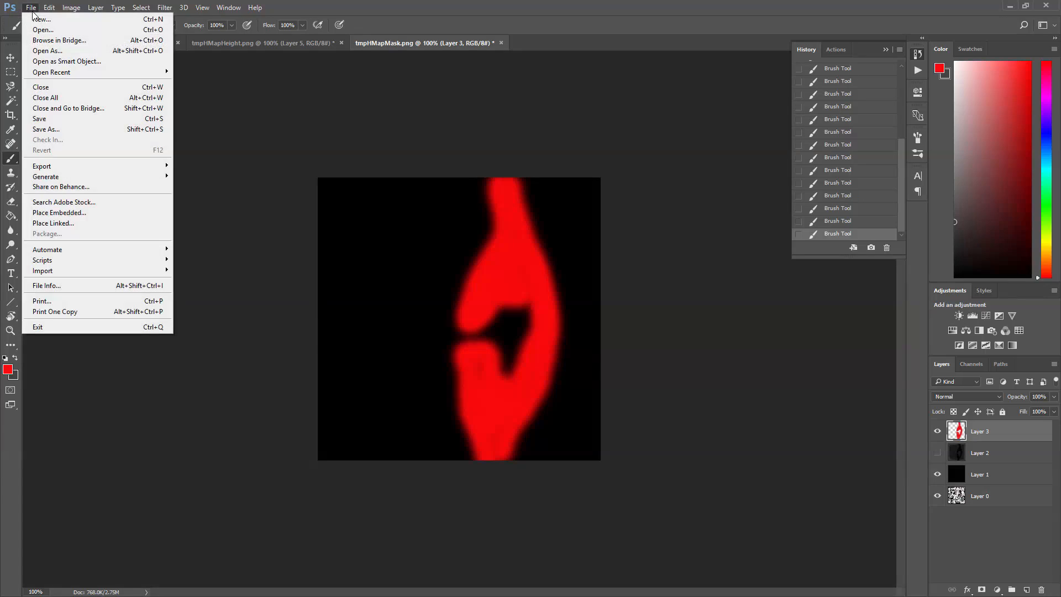
pyautogui.click(48, 130)
pyautogui.click(178, 256)
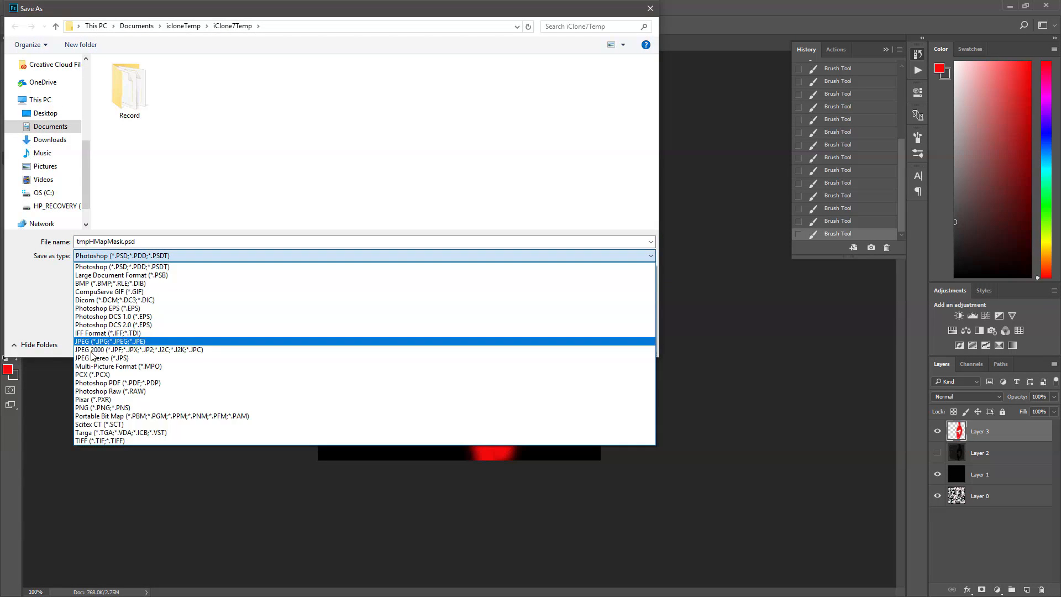
pyautogui.click(98, 408)
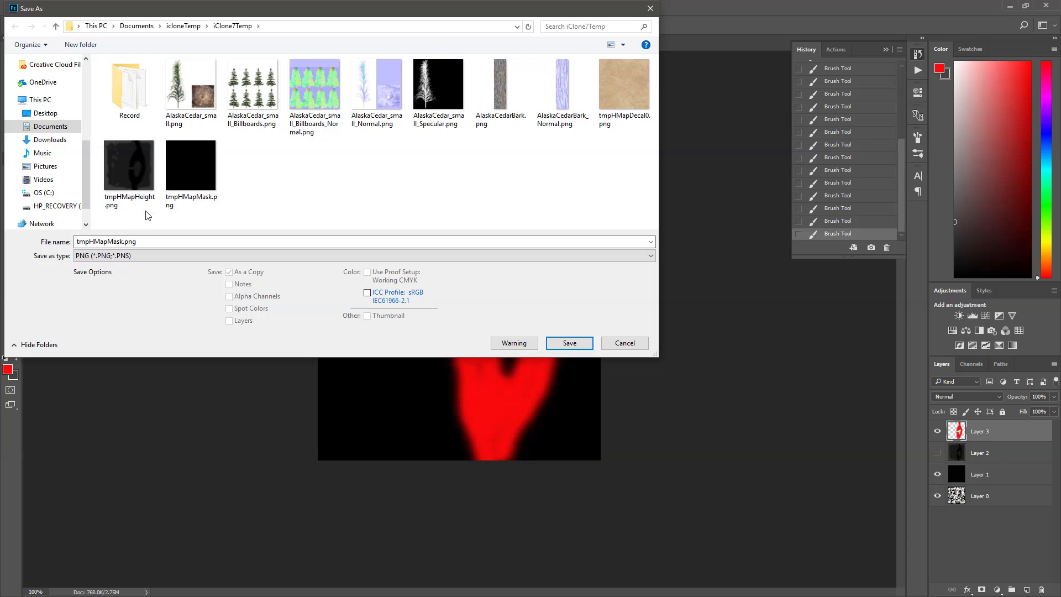
pyautogui.doubleClick(183, 164)
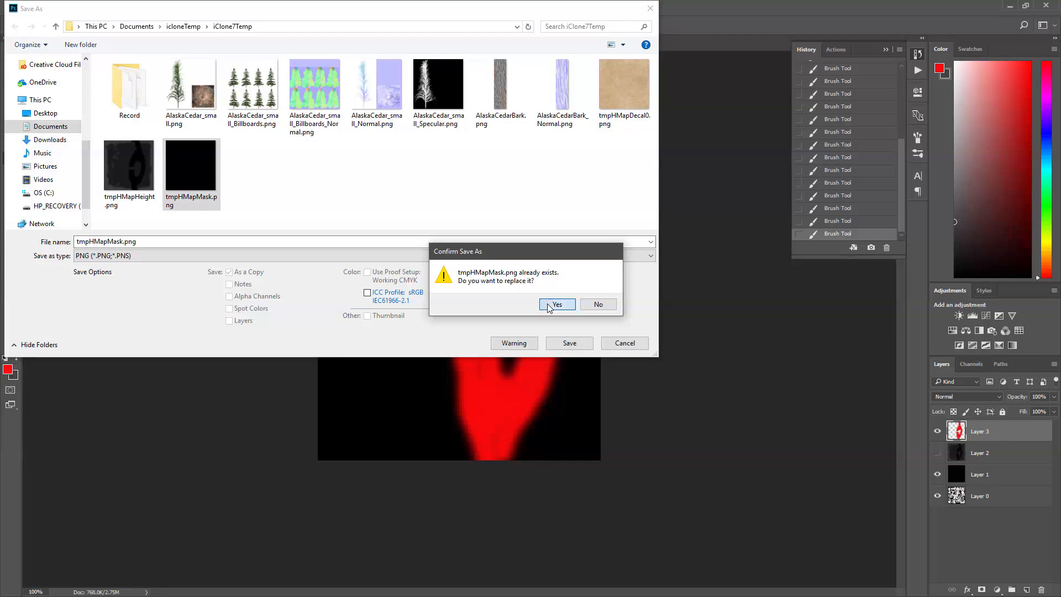
pyautogui.click(550, 305)
pyautogui.click(424, 158)
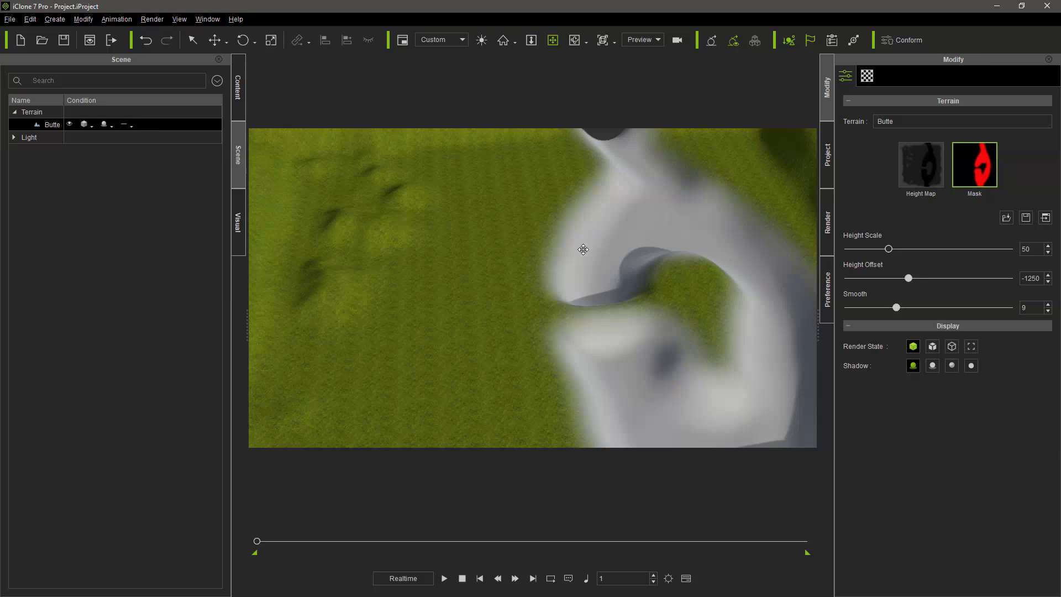
# Step: In iClone, load r1.jpg as the diffuse texture and r1b.jpg as the bump texture of the Height Map 01 material
pyautogui.moveTo(524, 221); pyautogui.dragTo(532, 285, button='right')
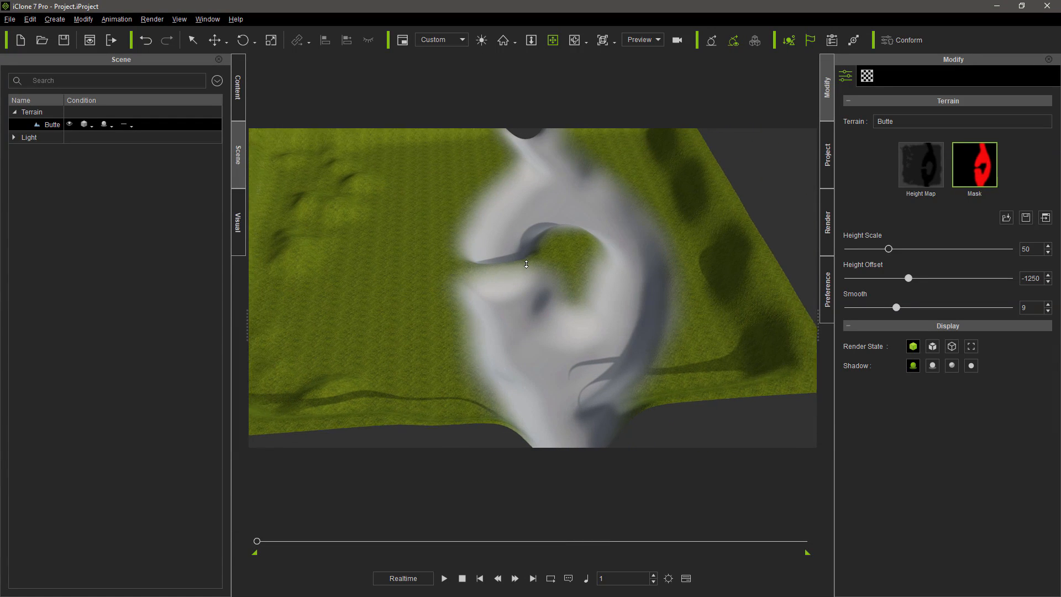
pyautogui.click(867, 77)
pyautogui.moveTo(1057, 198); pyautogui.dragTo(1057, 105)
pyautogui.click(886, 156)
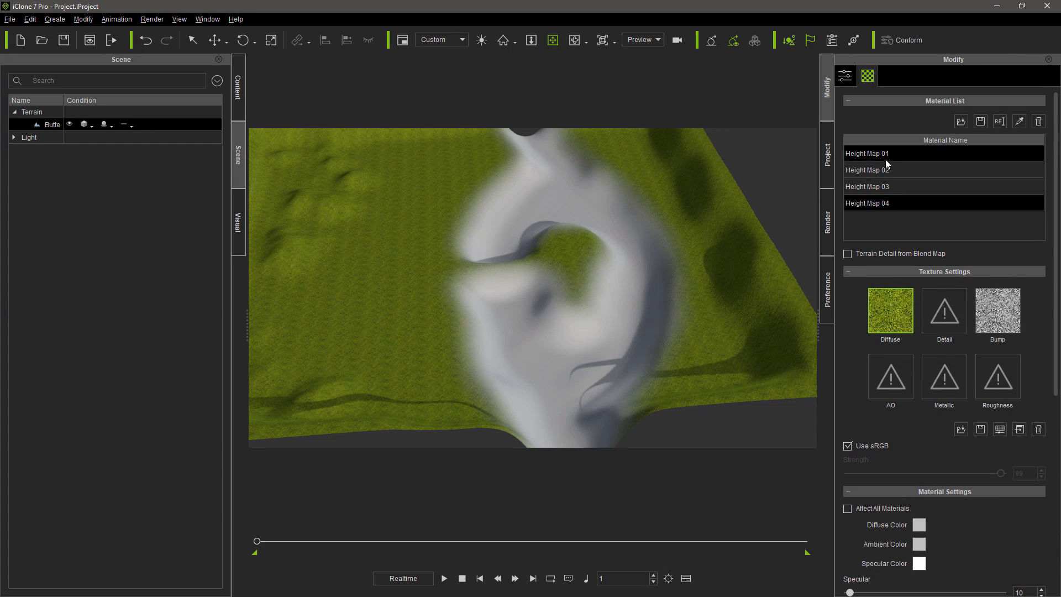
pyautogui.doubleClick(882, 314)
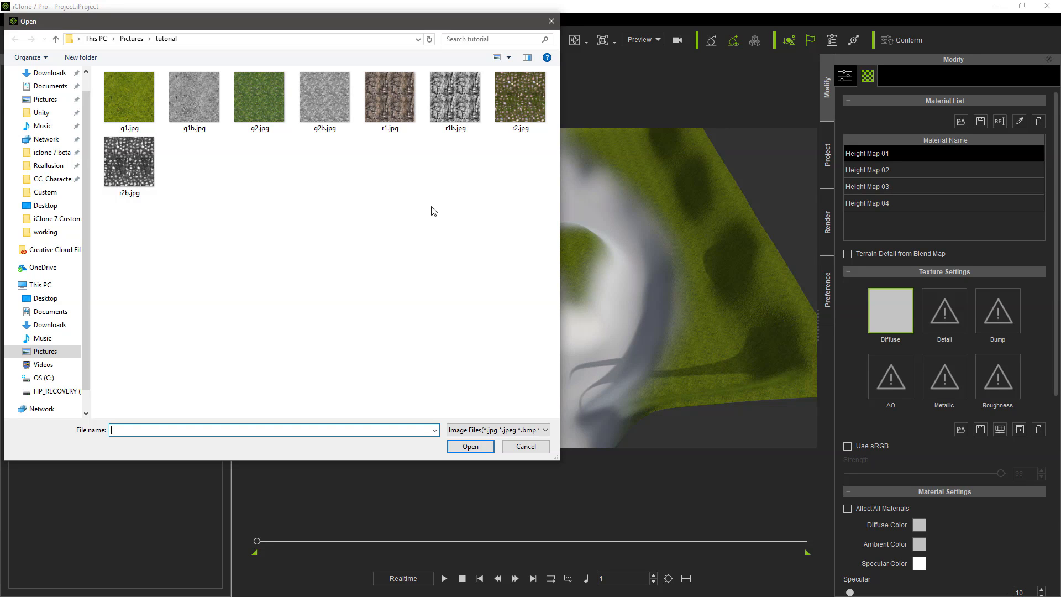
pyautogui.doubleClick(379, 107)
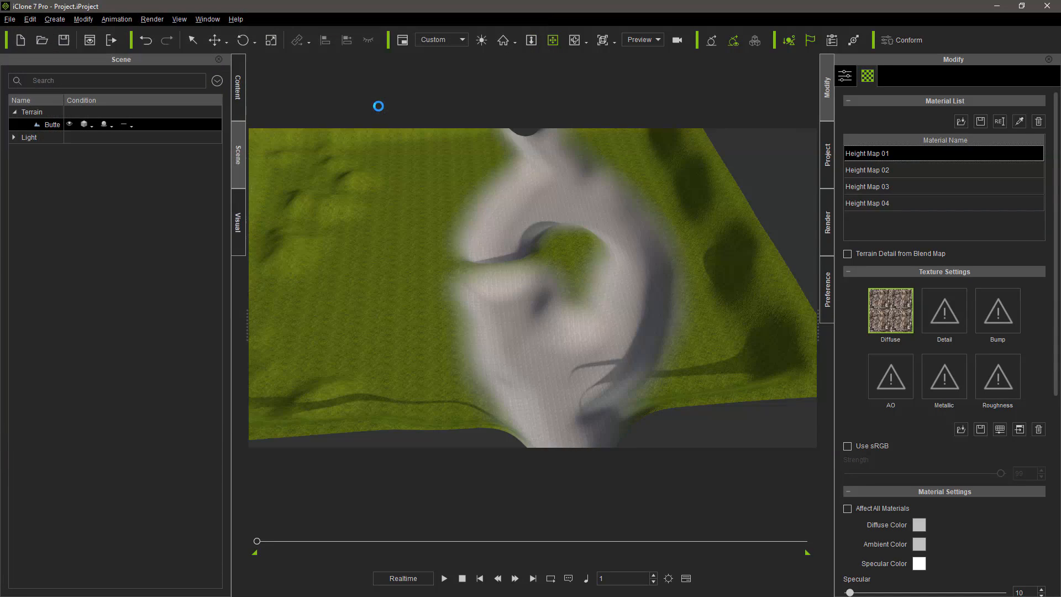
pyautogui.doubleClick(992, 319)
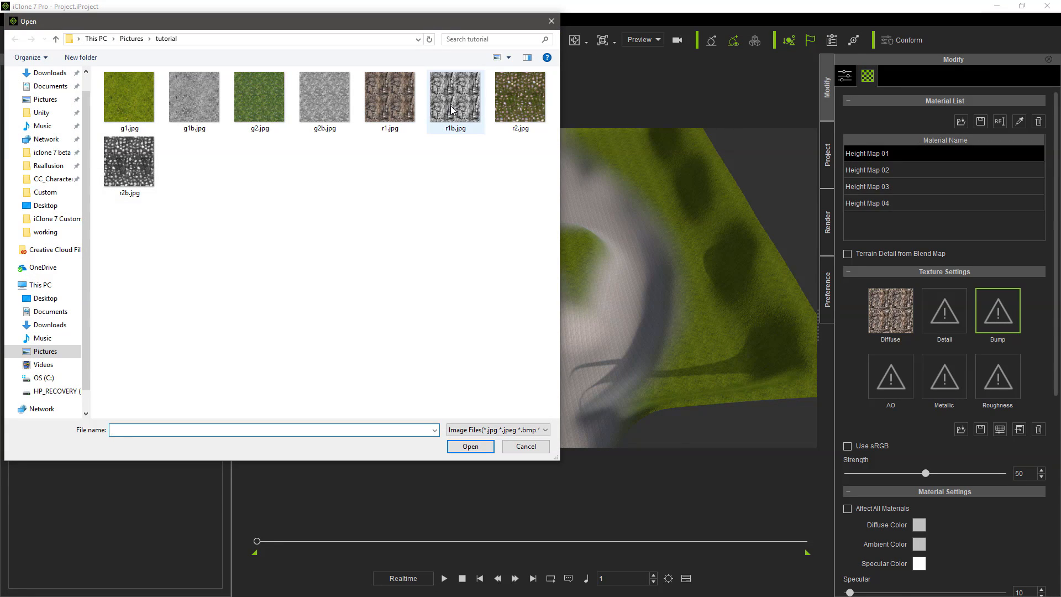
pyautogui.doubleClick(455, 99)
# Step: Enable sRGB for the diffuse texture of the Height Map 01 material
pyautogui.scroll(-1, 1059, 289)
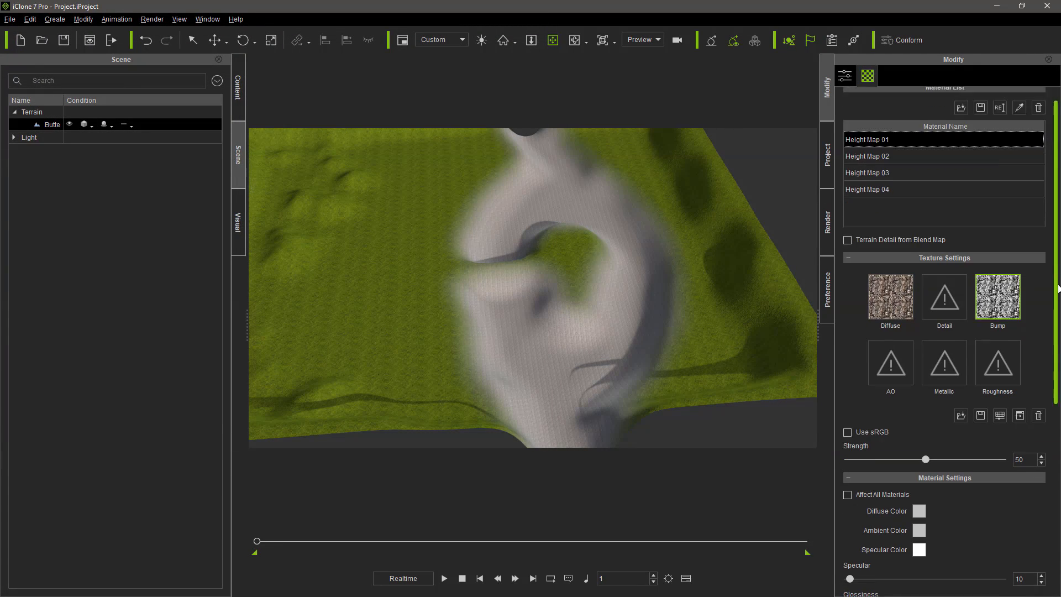
pyautogui.scroll(-2, 1059, 289)
pyautogui.scroll(2, 940, 276)
pyautogui.click(882, 271)
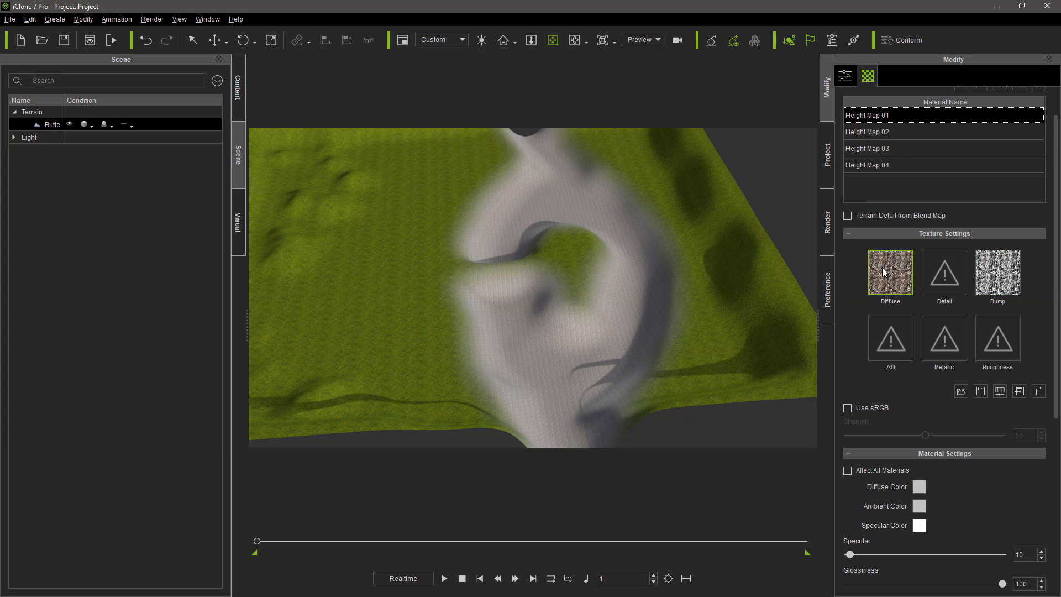
pyautogui.scroll(-3, 1057, 292)
pyautogui.scroll(1, 940, 277)
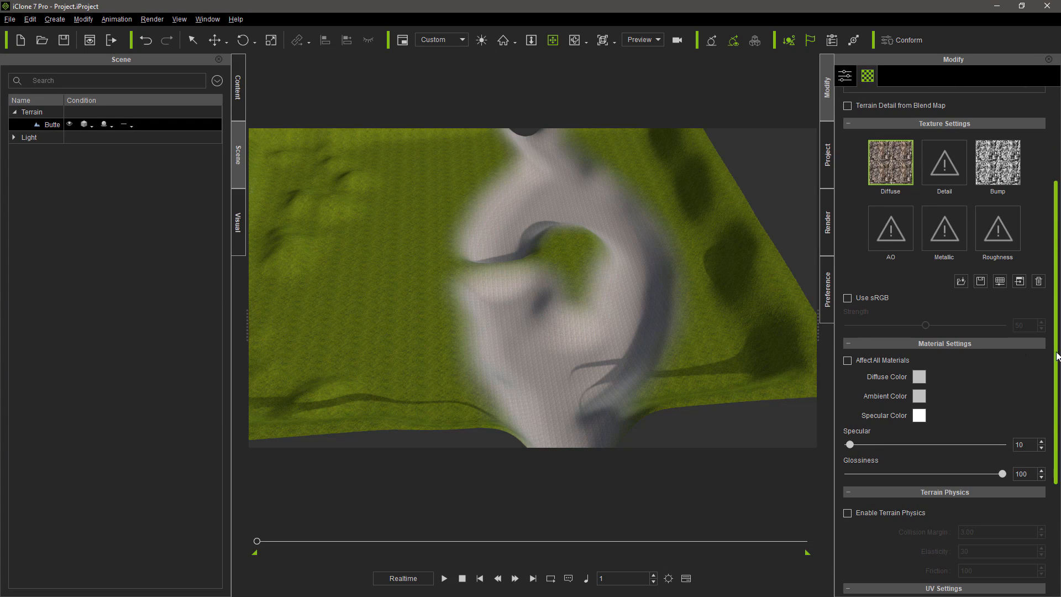
pyautogui.click(847, 299)
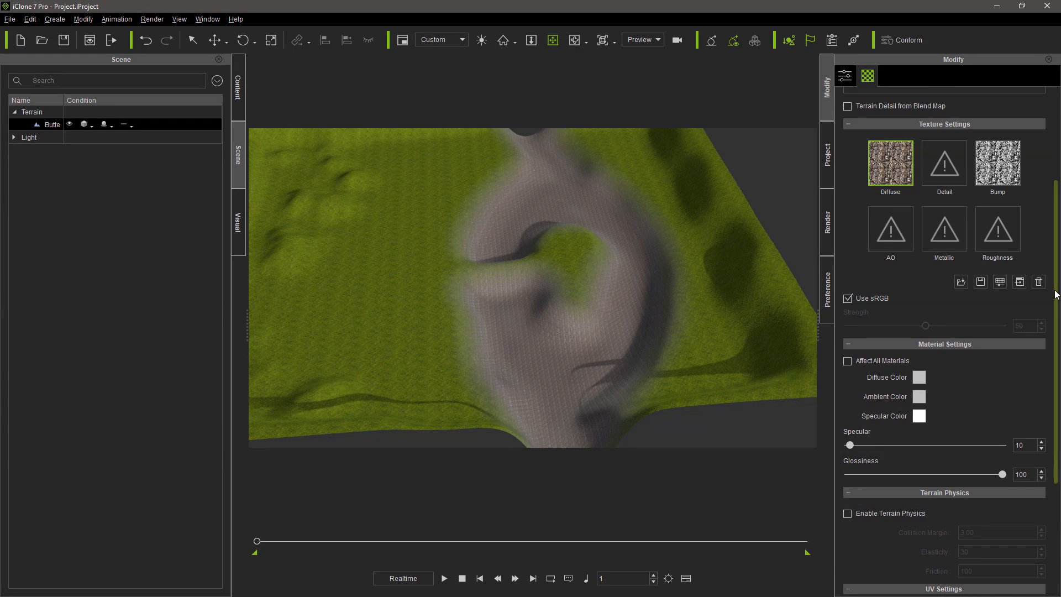
# Step: Set the UV tiling of the Height Map 01 material to 0.01
pyautogui.scroll(-3, 1054, 296)
pyautogui.moveTo(1053, 413); pyautogui.dragTo(1054, 435)
pyautogui.moveTo(895, 507); pyautogui.dragTo(780, 518)
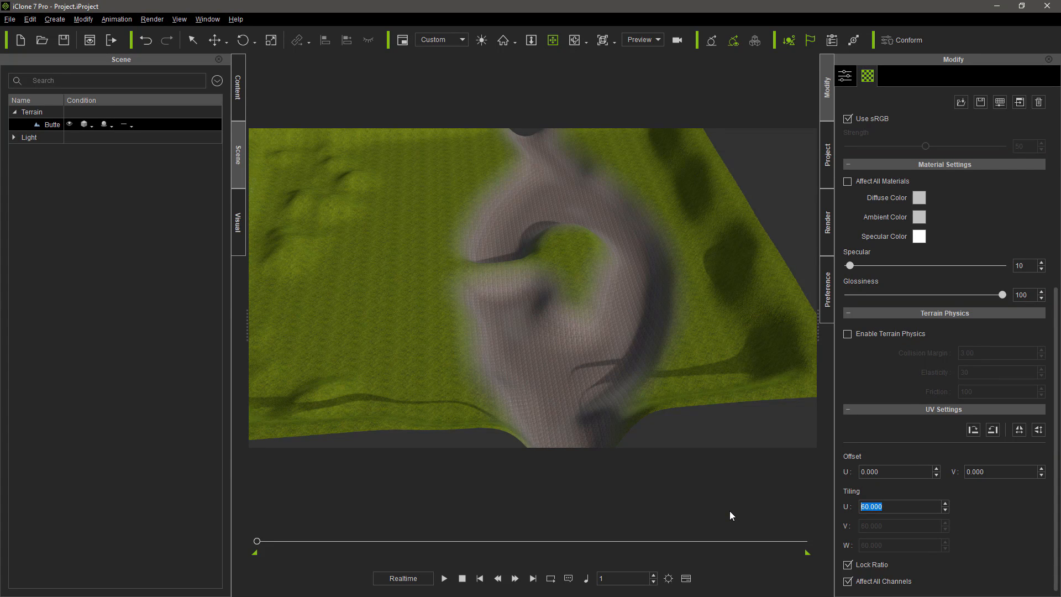
pyautogui.write('0.01')
pyautogui.press('Return')
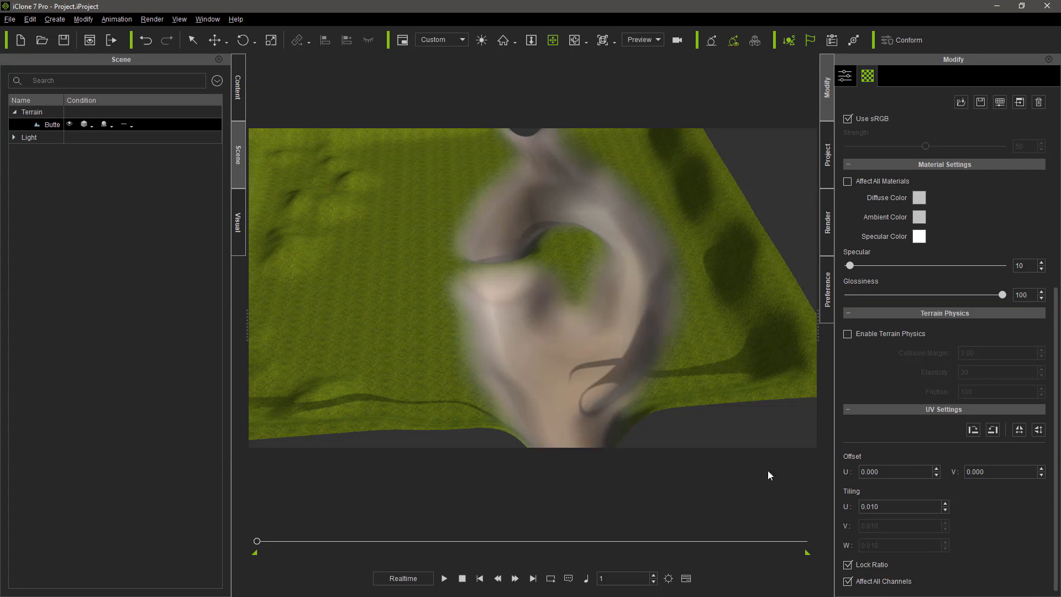
# Step: Try UV tiling values of 10, 1 and 0.1 on Height Map 01, and restore 0.01
pyautogui.moveTo(882, 506); pyautogui.dragTo(756, 502)
pyautogui.write('10')
pyautogui.press('Return')
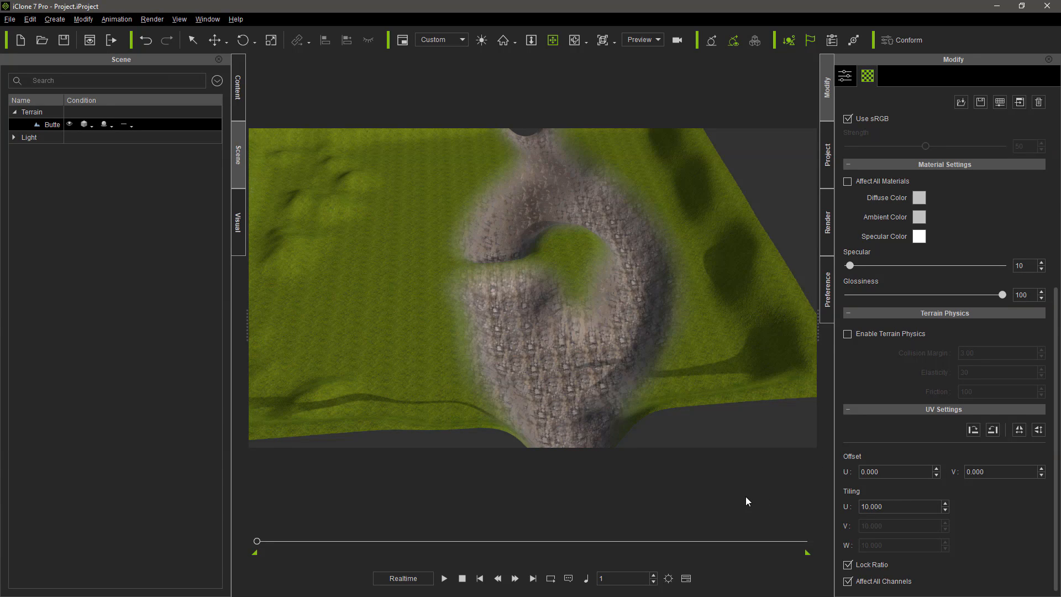
pyautogui.moveTo(895, 506); pyautogui.dragTo(764, 499)
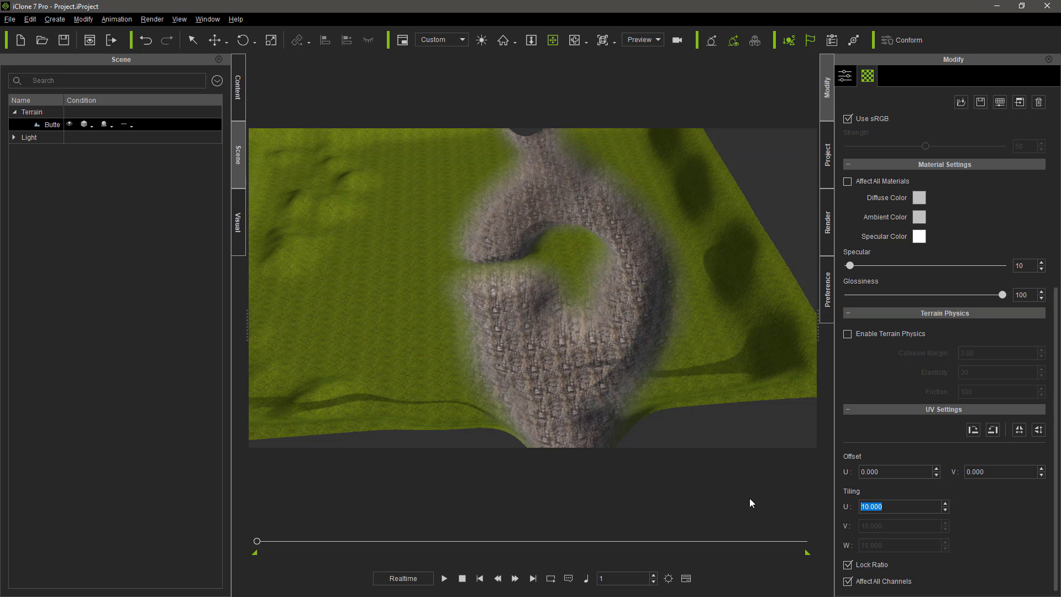
pyautogui.write('1')
pyautogui.press('Return')
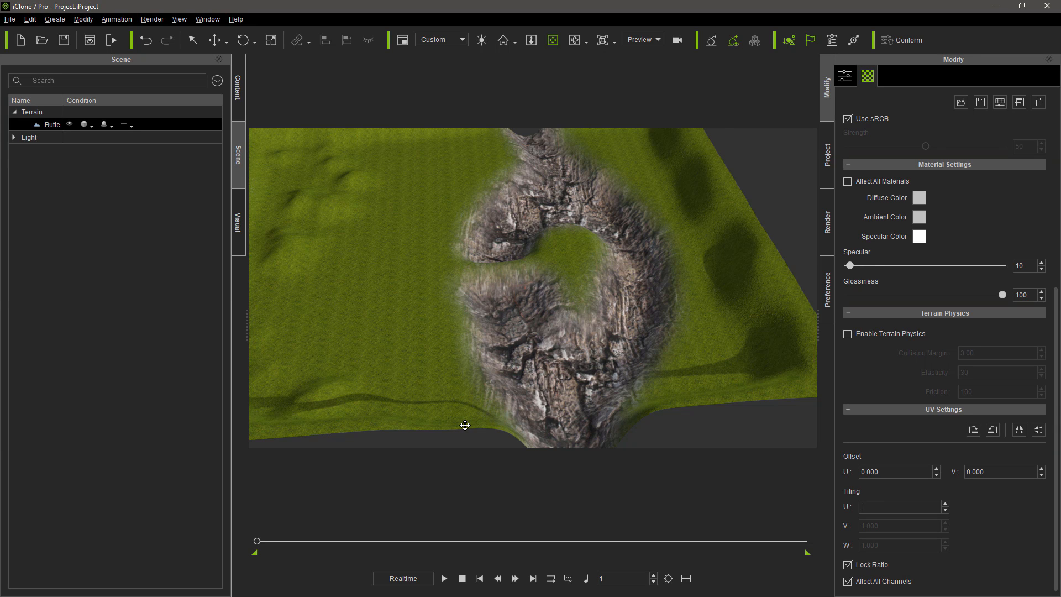
pyautogui.press('Return')
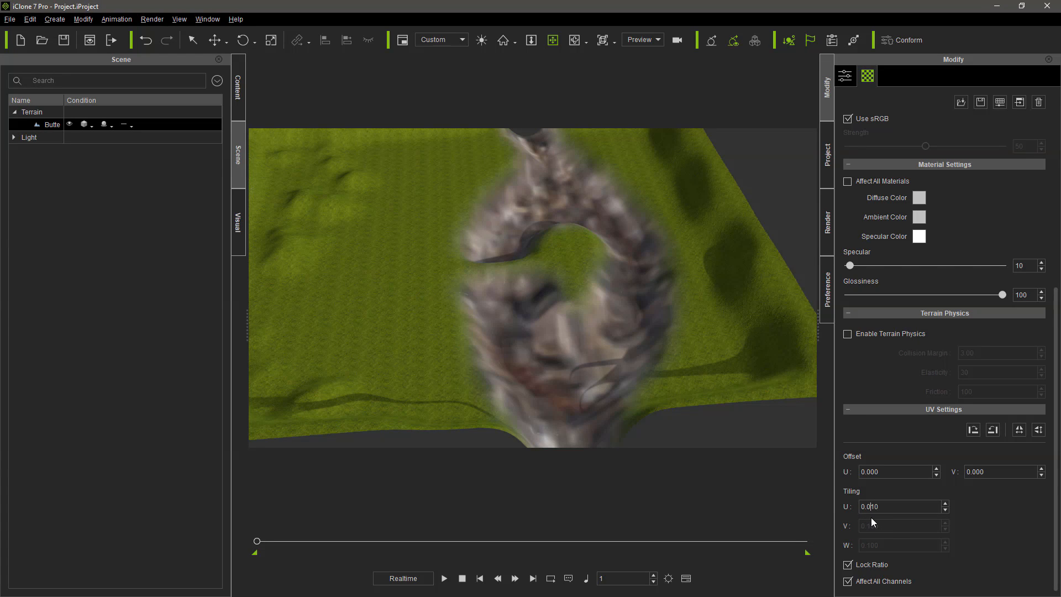
pyautogui.press('Return')
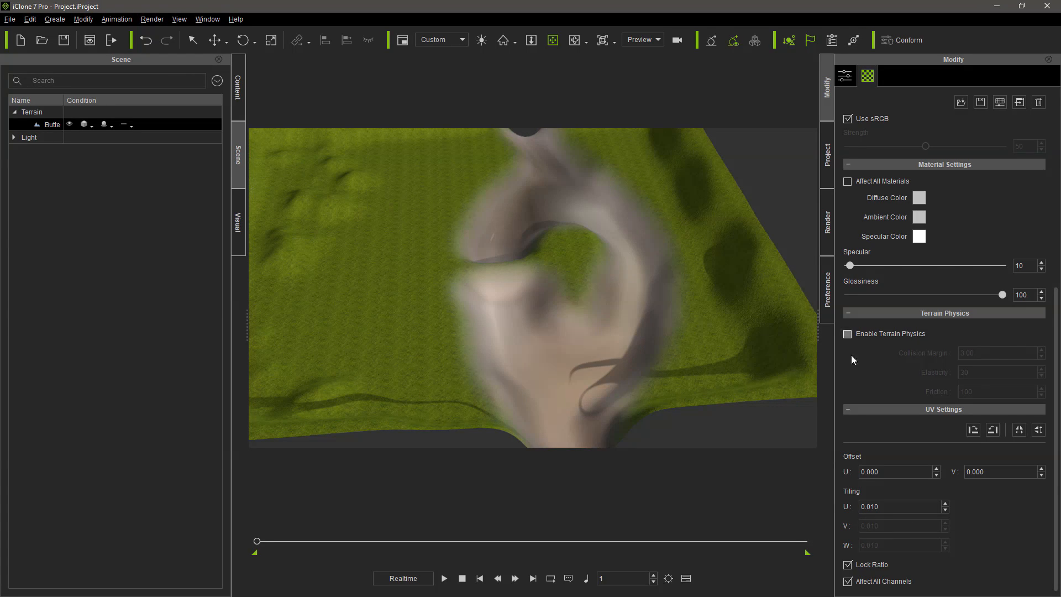
# Step: Raise the bump strength of the Height Map 01 material to 86 and inspect the channel in the viewport
pyautogui.moveTo(1060, 441); pyautogui.dragTo(1060, 301)
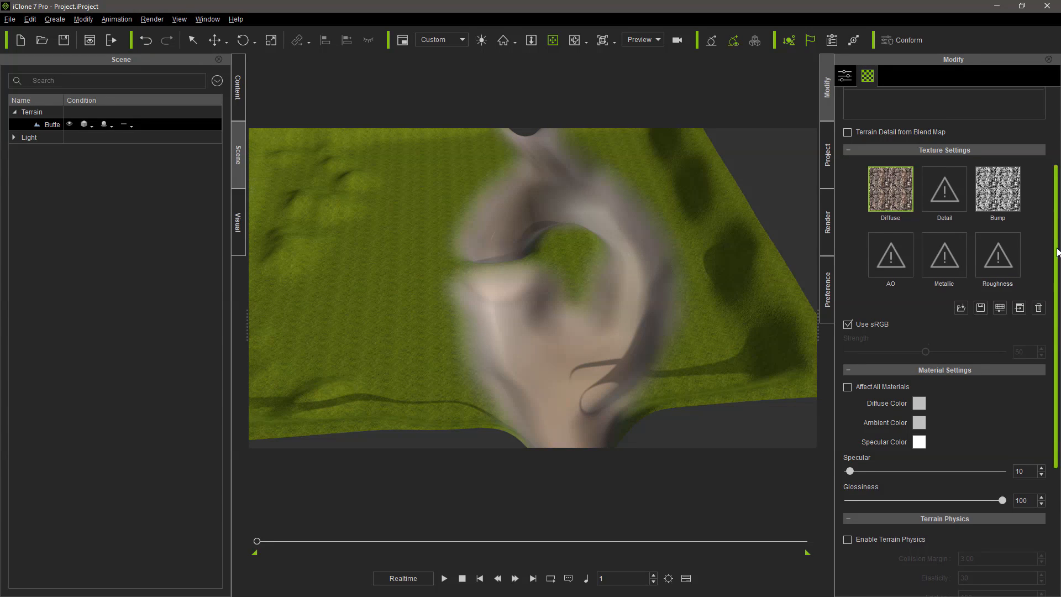
pyautogui.moveTo(1058, 242); pyautogui.dragTo(1057, 270)
pyautogui.click(998, 145)
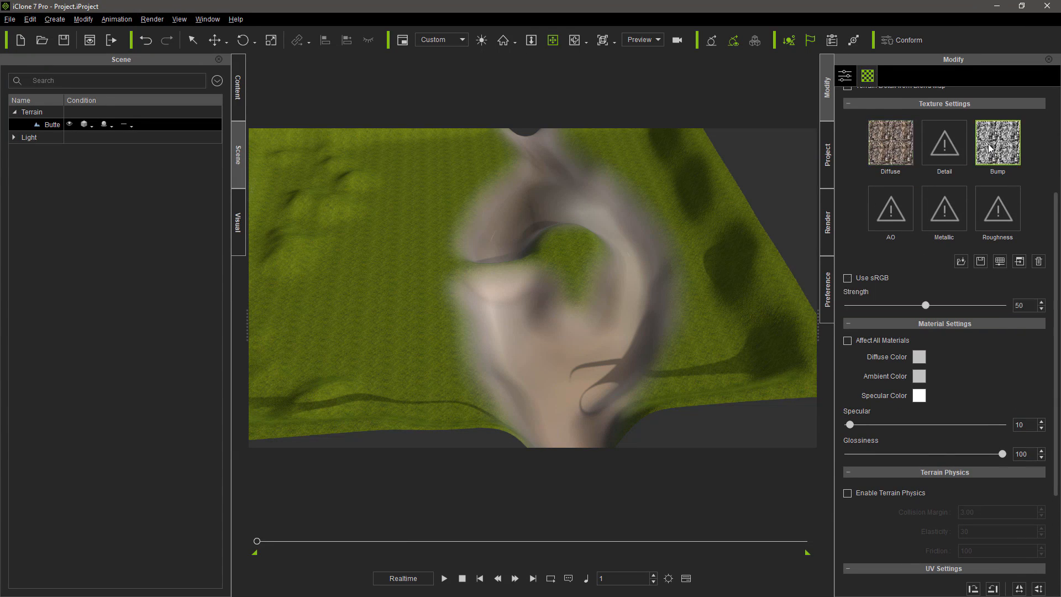
pyautogui.moveTo(927, 306); pyautogui.dragTo(981, 310)
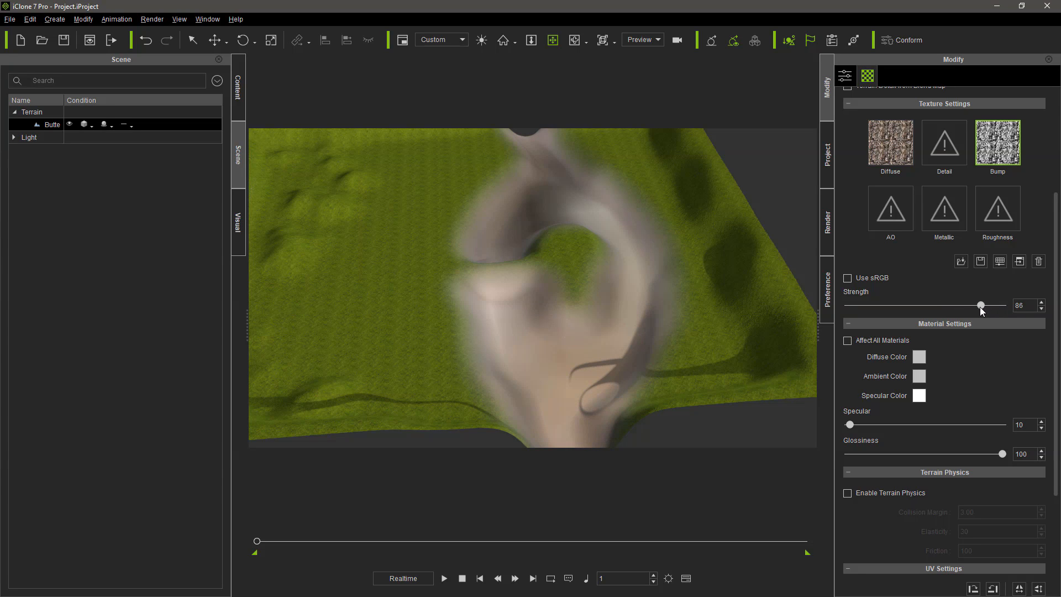
pyautogui.moveTo(1058, 259)
pyautogui.mouseDown()
pyautogui.moveTo(1058, 360)
pyautogui.moveTo(1058, 242)
pyautogui.mouseUp()
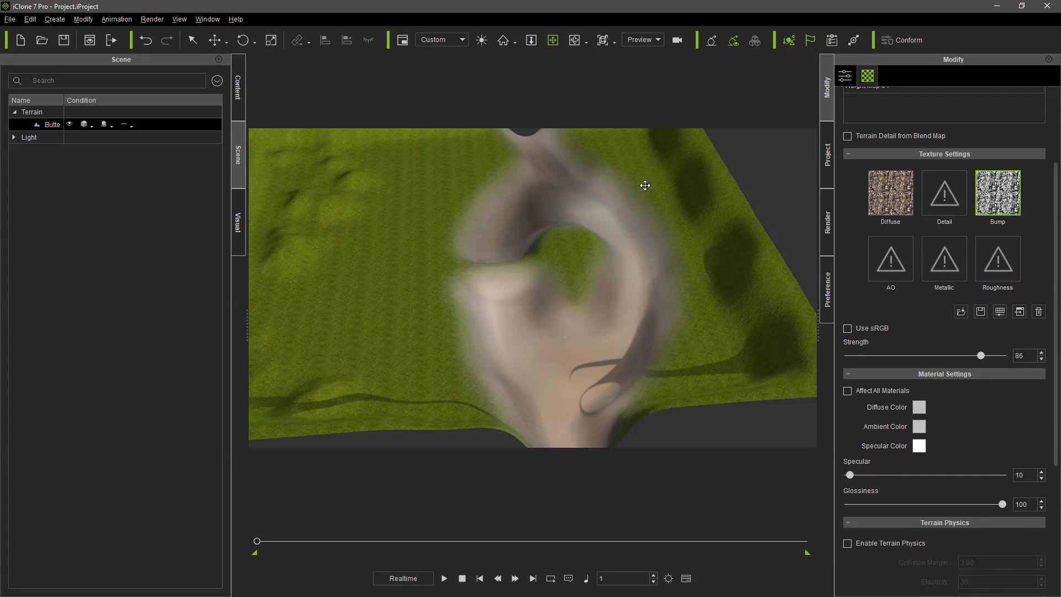
pyautogui.moveTo(652, 180); pyautogui.dragTo(595, 237, button='right')
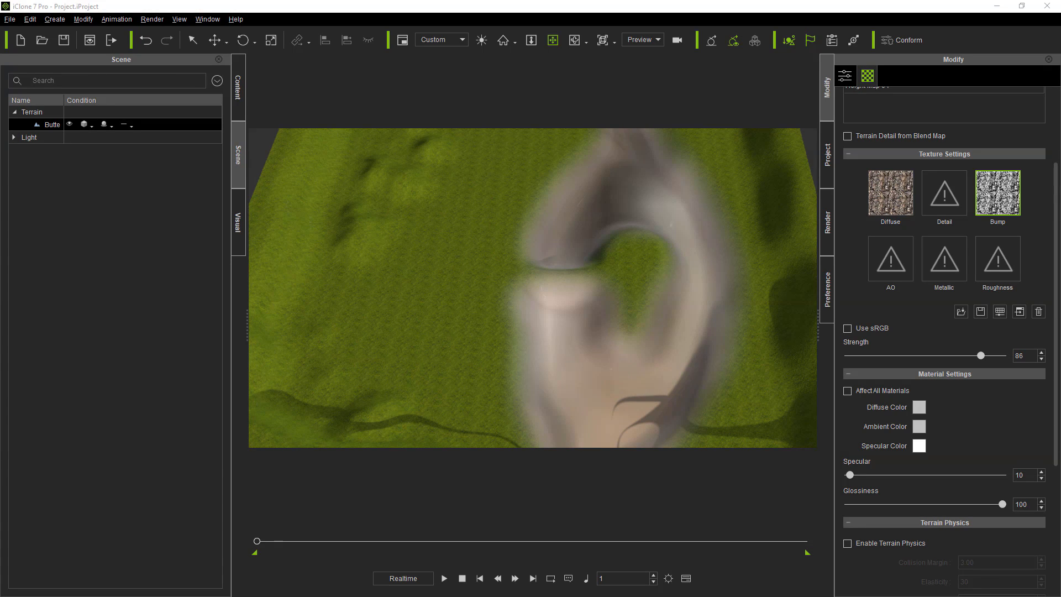
# Step: Switch to tmpHMapMask.png in Photoshop and set the foreground colour to green 0cd61a
pyautogui.hotkey('alt', 'Tab')
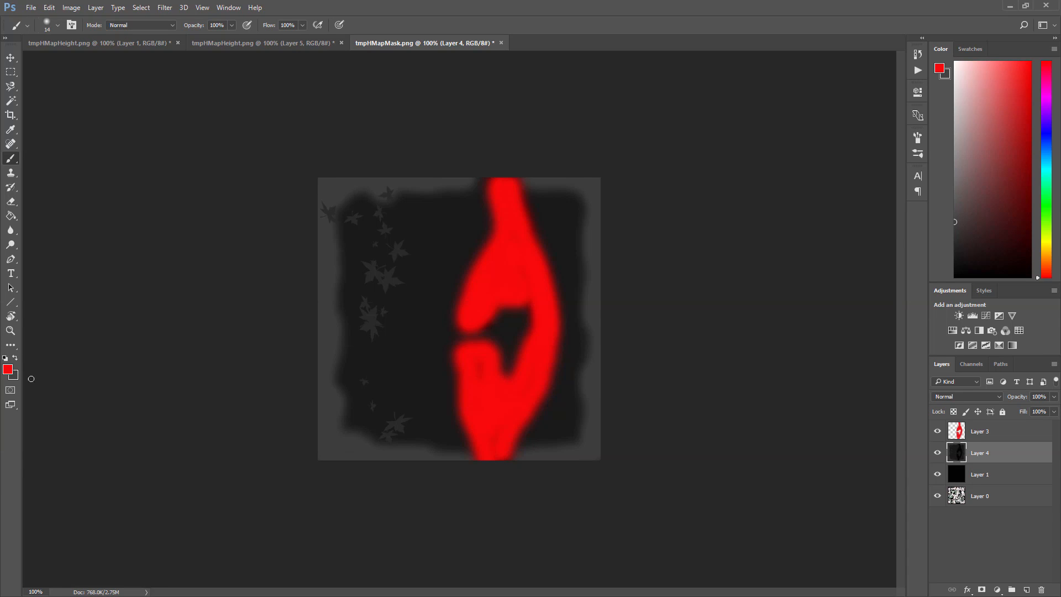
pyautogui.click(10, 371)
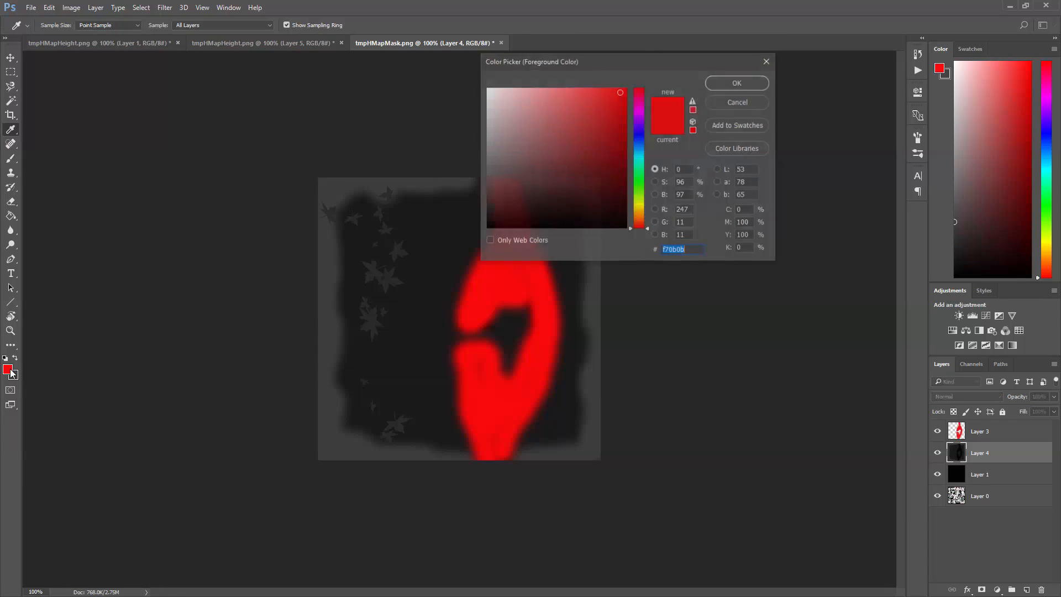
pyautogui.click(643, 180)
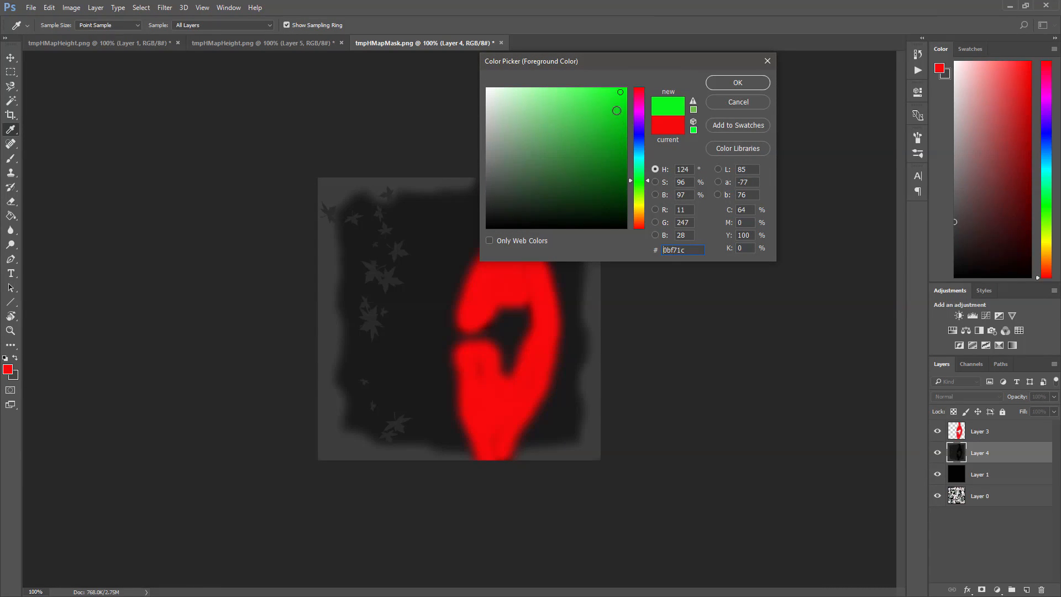
pyautogui.click(618, 110)
pyautogui.click(725, 82)
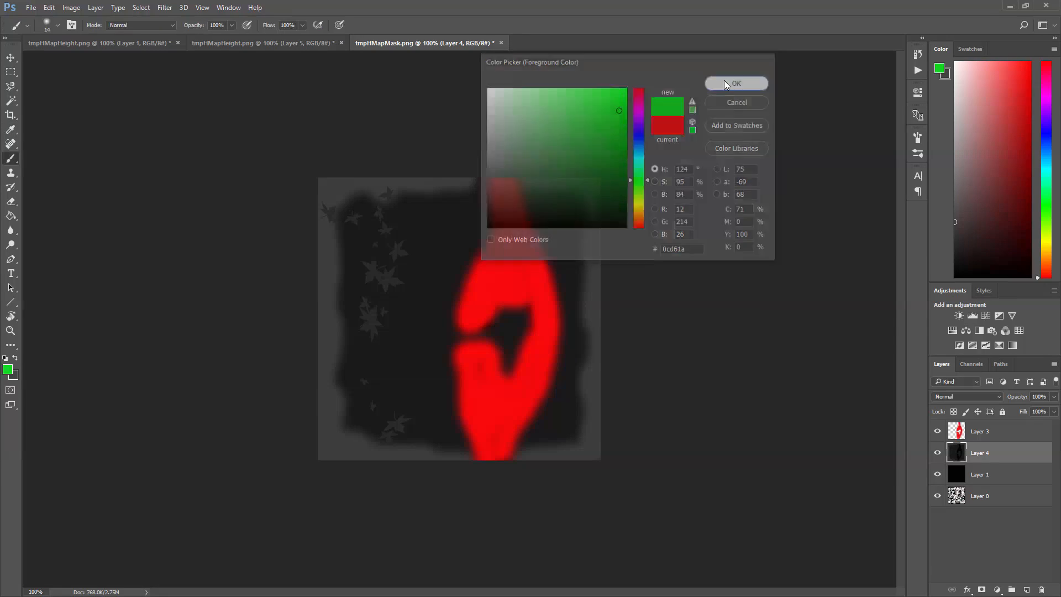
# Step: Add a new layer and move it above the red-painted Layer 3
pyautogui.click(1027, 590)
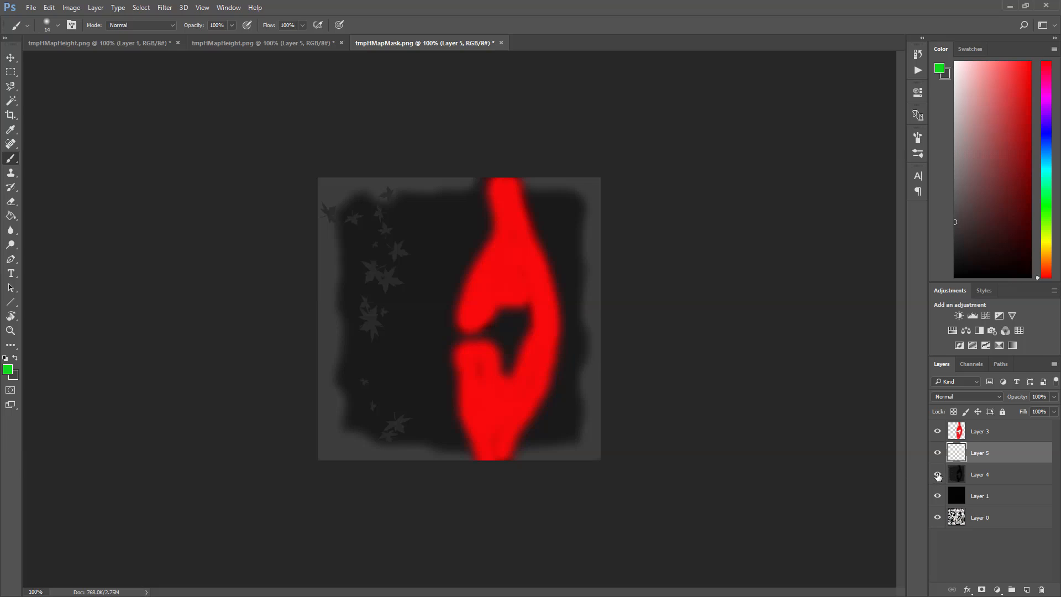
pyautogui.click(937, 474)
pyautogui.click(937, 474)
pyautogui.moveTo(1002, 457); pyautogui.dragTo(1000, 429)
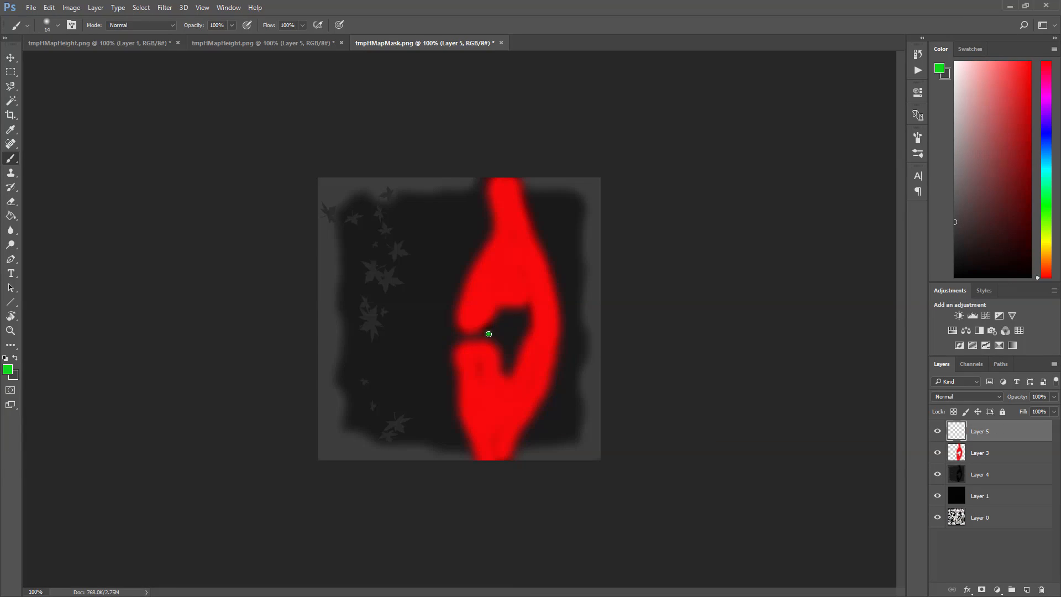
# Step: Paint a network of thin branching green paths on Layer 5, west of the red shape and reaching its gap, and hide Layer 4
pyautogui.moveTo(489, 334); pyautogui.dragTo(351, 346)
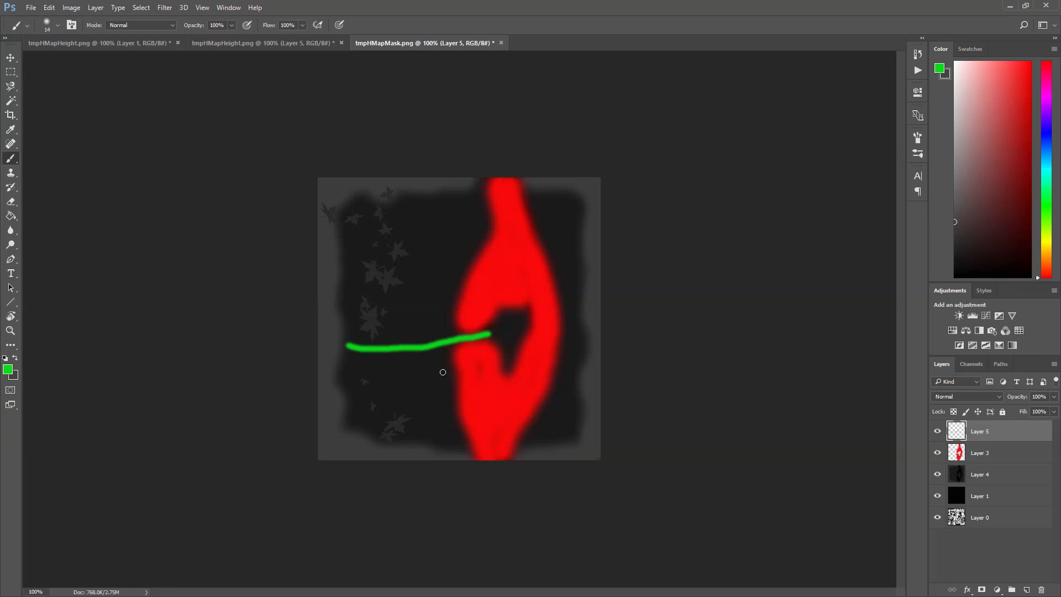
pyautogui.moveTo(411, 348)
pyautogui.mouseDown()
pyautogui.moveTo(442, 250)
pyautogui.moveTo(427, 220)
pyautogui.moveTo(405, 210)
pyautogui.mouseUp()
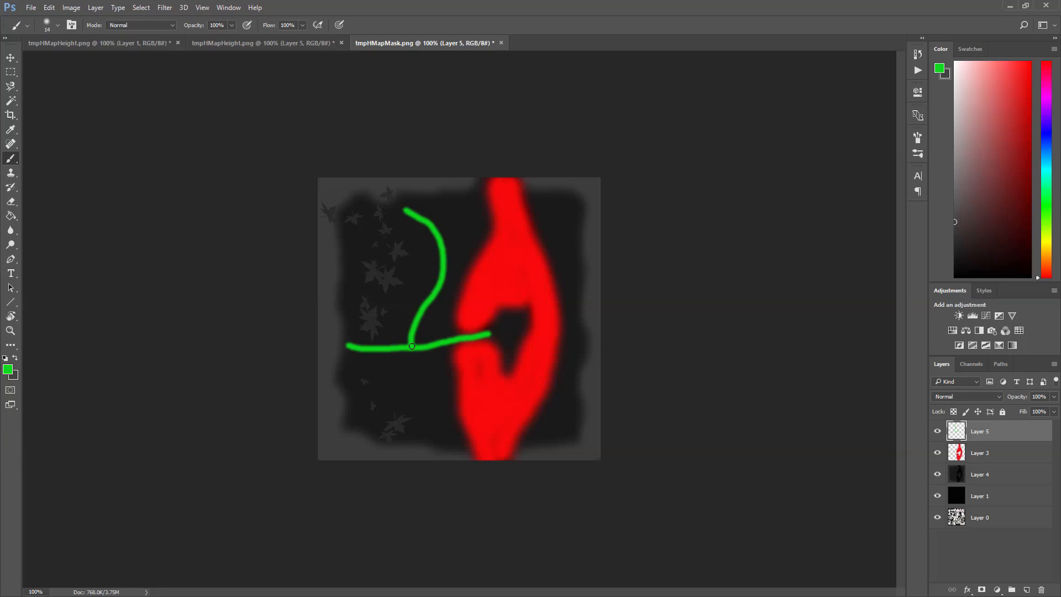
pyautogui.moveTo(412, 346); pyautogui.dragTo(435, 434)
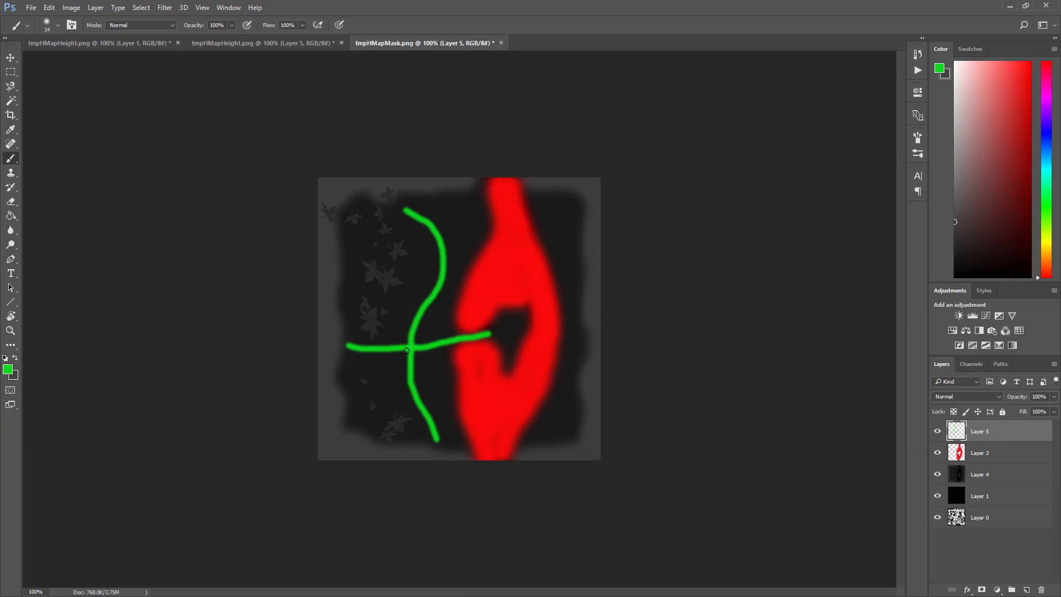
pyautogui.moveTo(407, 350); pyautogui.dragTo(382, 390)
pyautogui.moveTo(412, 345); pyautogui.dragTo(446, 303)
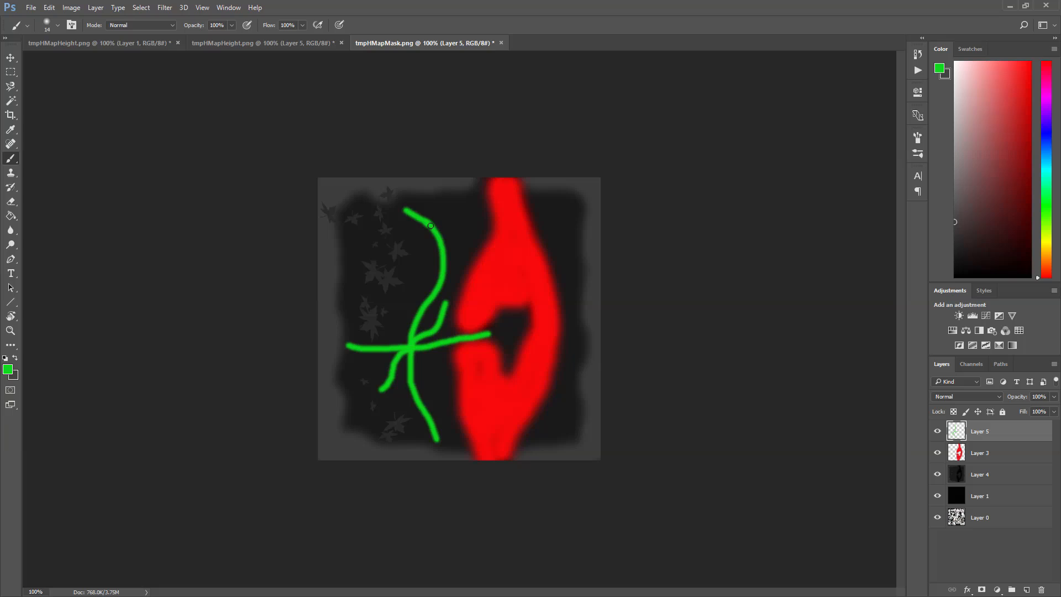
pyautogui.moveTo(431, 225)
pyautogui.mouseDown()
pyautogui.moveTo(458, 256)
pyautogui.moveTo(445, 306)
pyautogui.mouseUp()
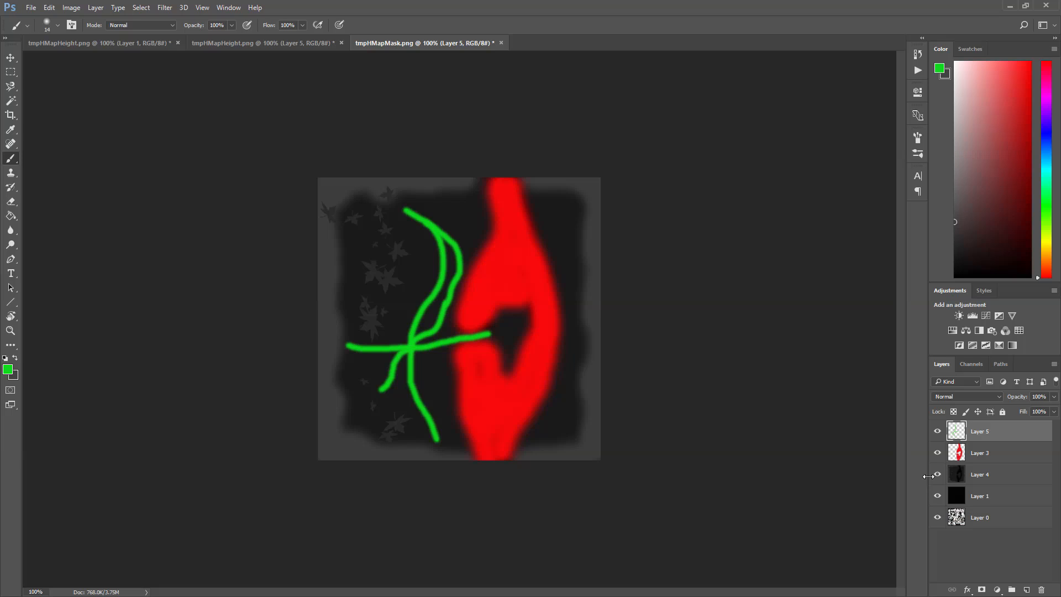
pyautogui.click(940, 474)
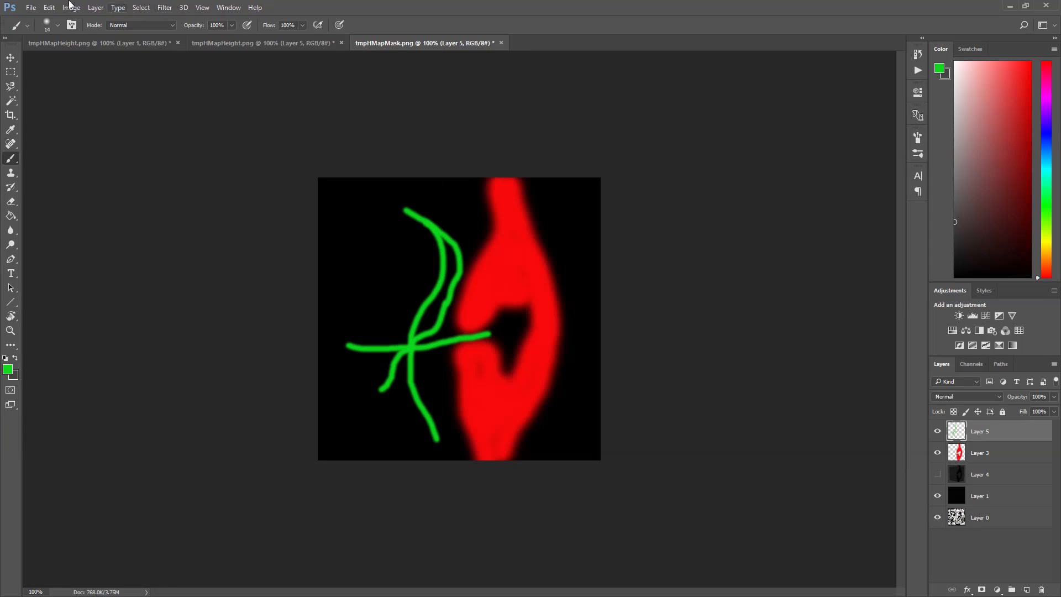
pyautogui.click(31, 7)
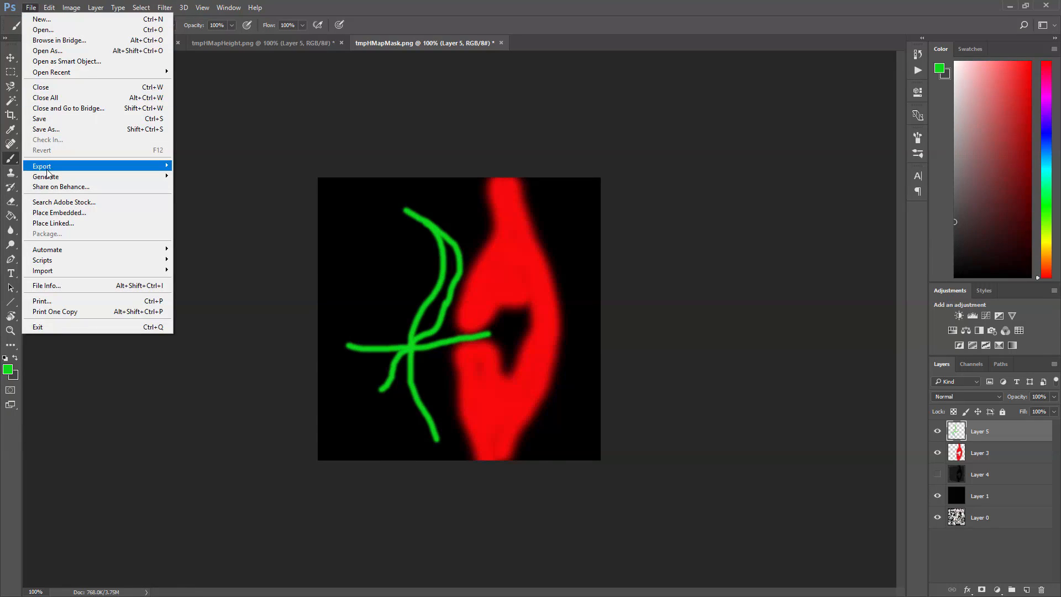
pyautogui.moveTo(46, 169)
pyautogui.click(276, 114)
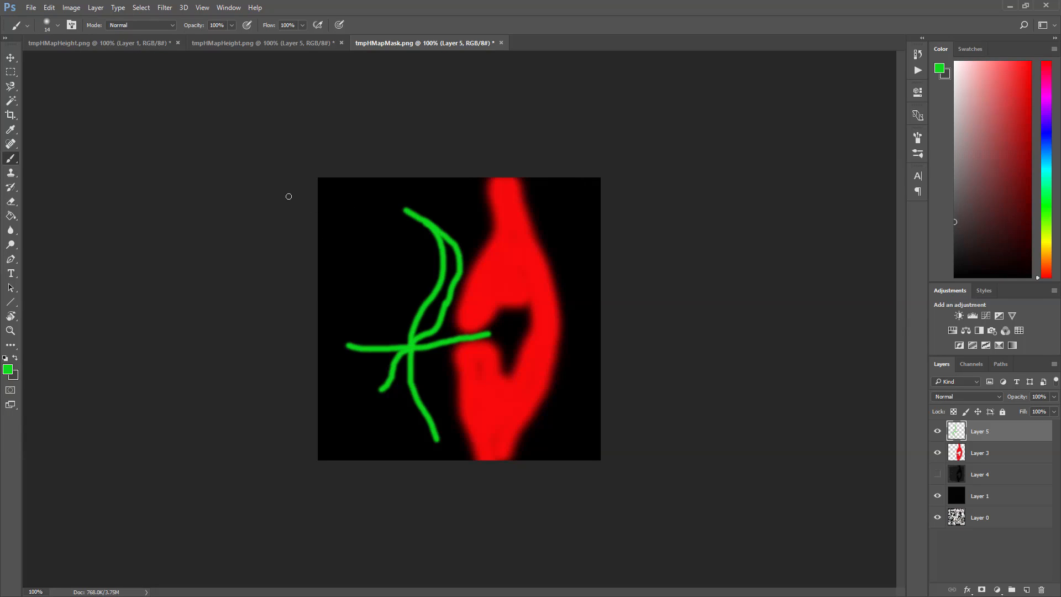
# Step: Save the mask as a PNG over the existing tmpHMapMask.png in the iClone7Temp folder
pyautogui.click(30, 8)
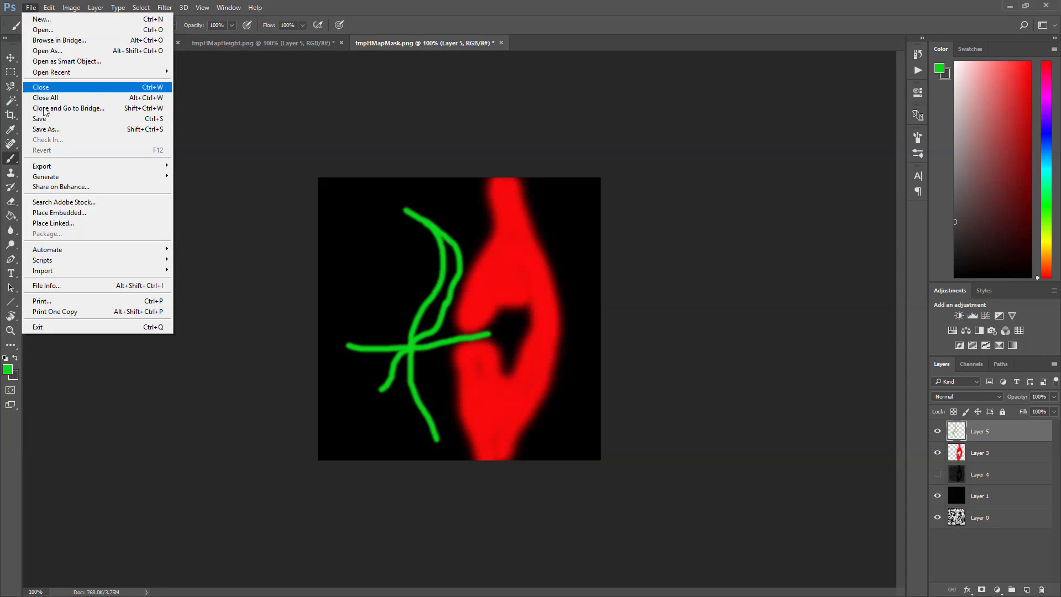
pyautogui.click(47, 128)
pyautogui.click(204, 256)
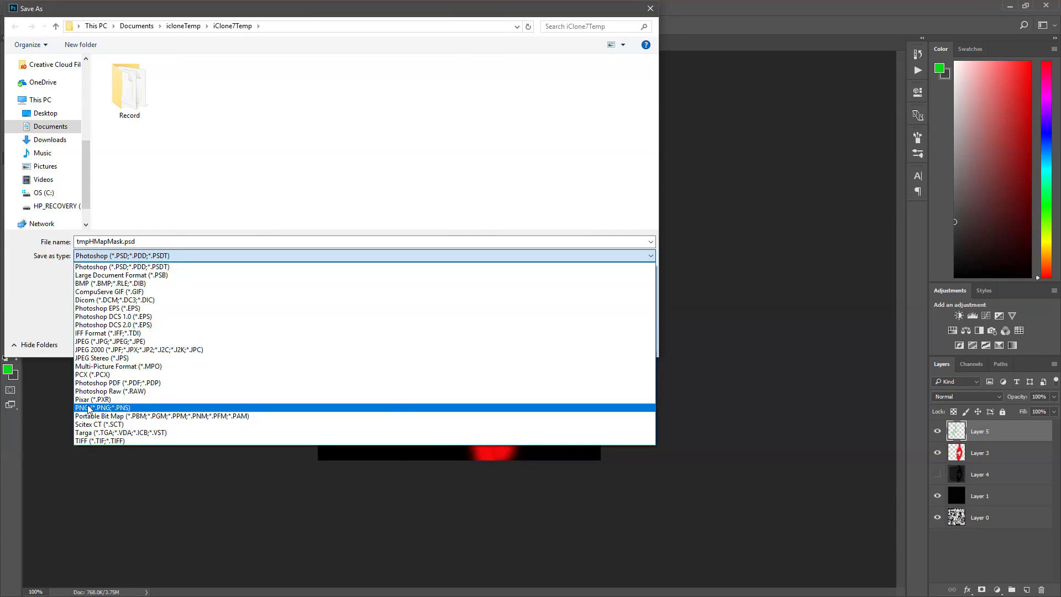
pyautogui.click(89, 407)
pyautogui.doubleClick(205, 161)
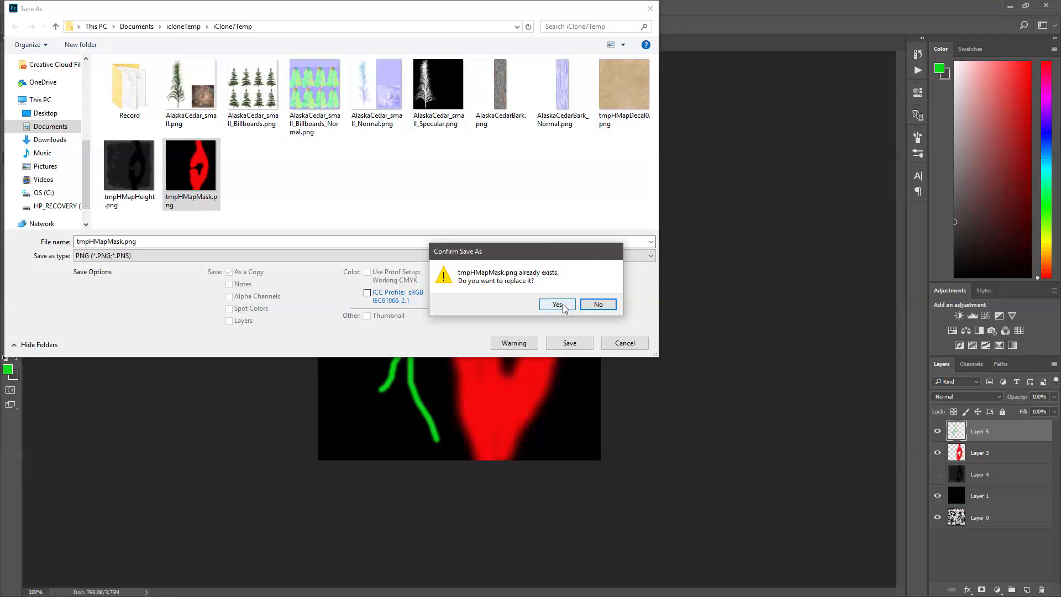
pyautogui.click(558, 305)
pyautogui.click(418, 158)
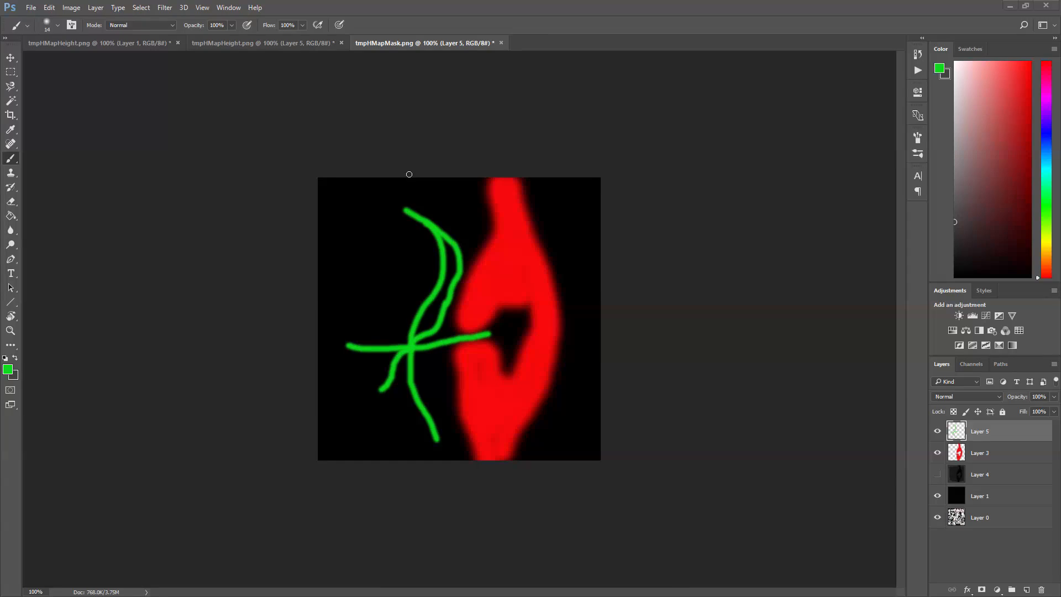
# Step: Switch to iClone and load r2.jpg as diffuse and r2b.jpg as bump texture for the Height Map 02 material
pyautogui.hotkey('alt', 'Tab')
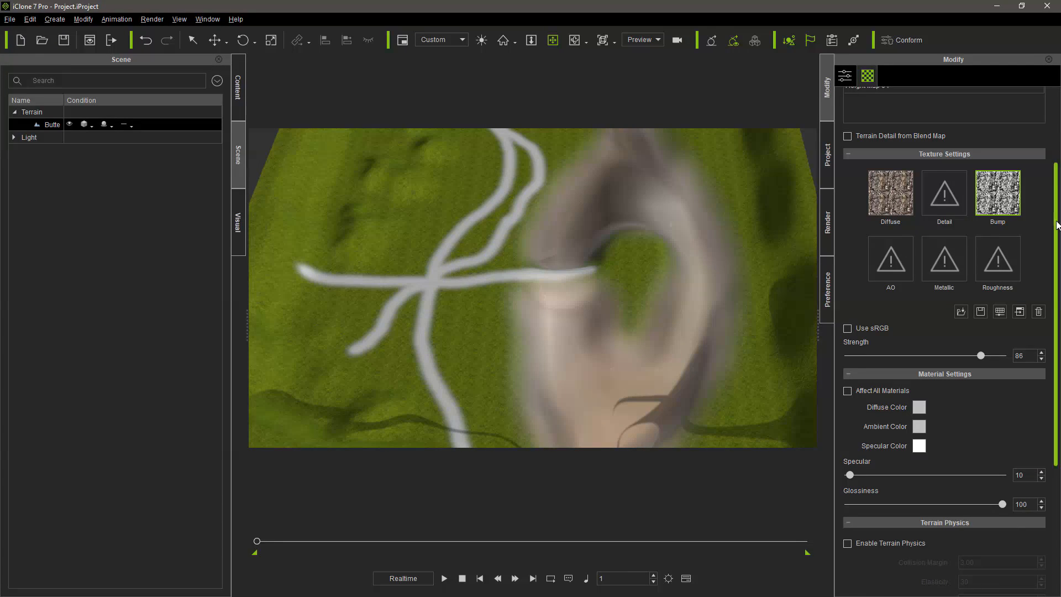
pyautogui.scroll(3, 1057, 224)
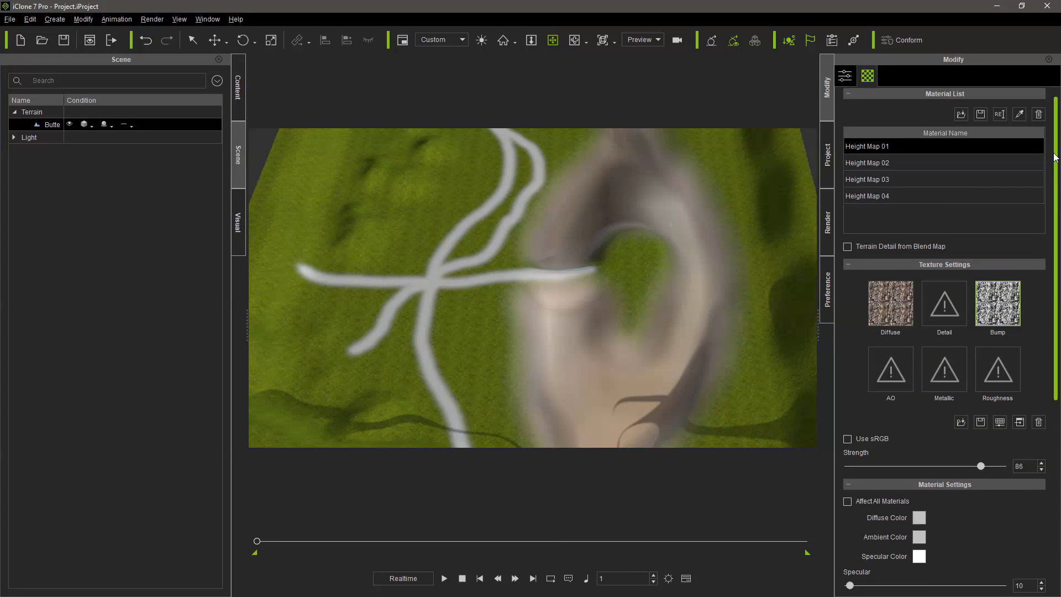
pyautogui.click(898, 165)
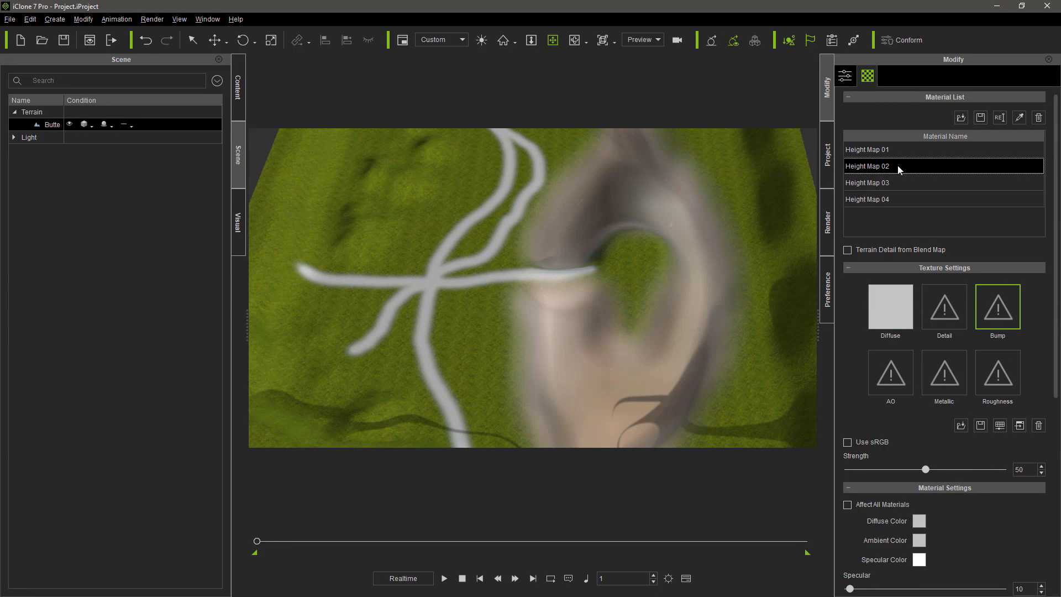
pyautogui.doubleClick(884, 323)
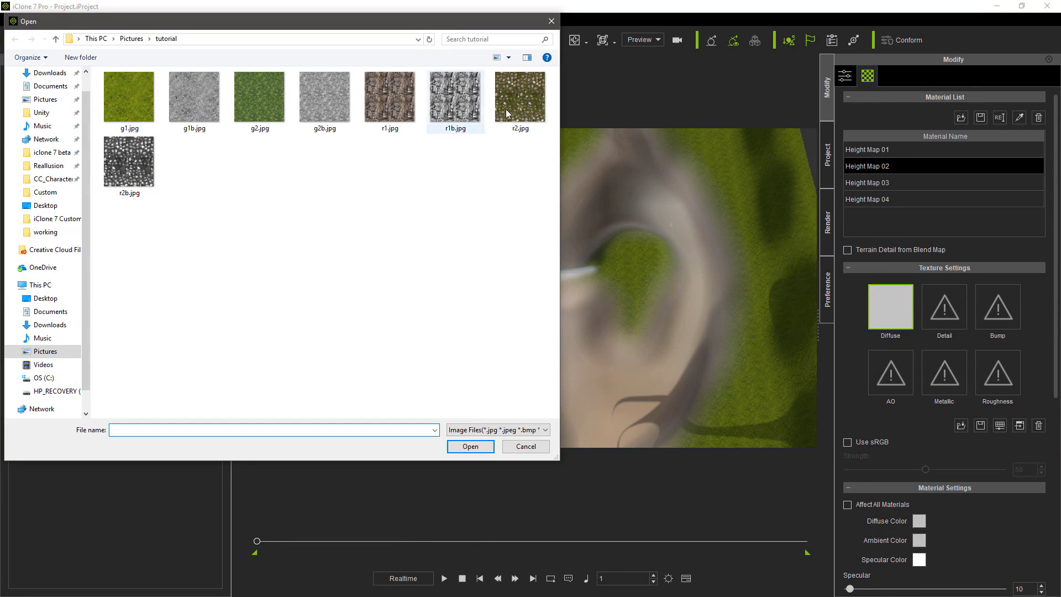
pyautogui.doubleClick(509, 108)
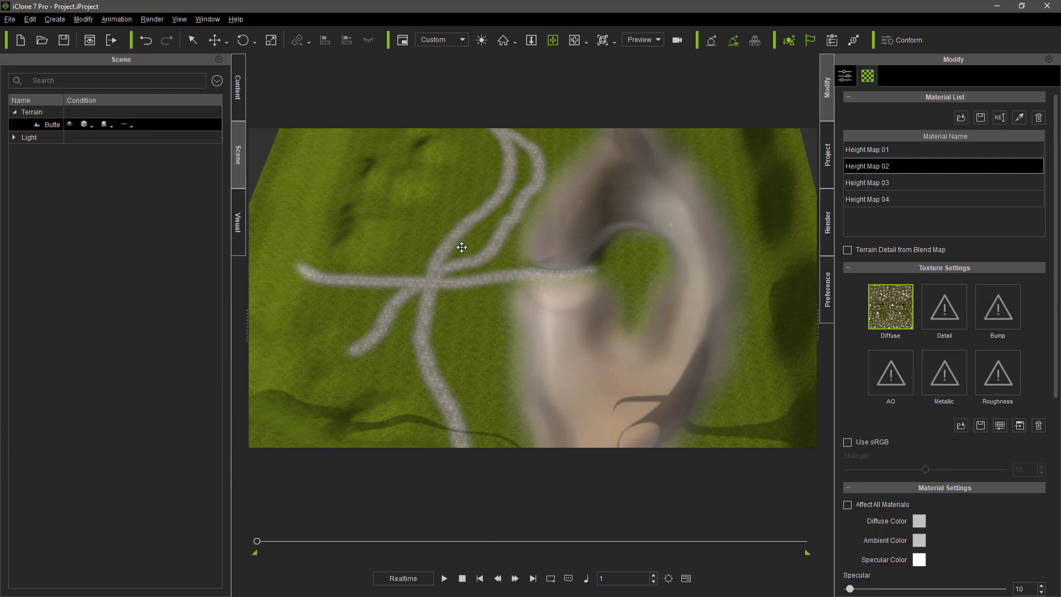
pyautogui.doubleClick(1003, 306)
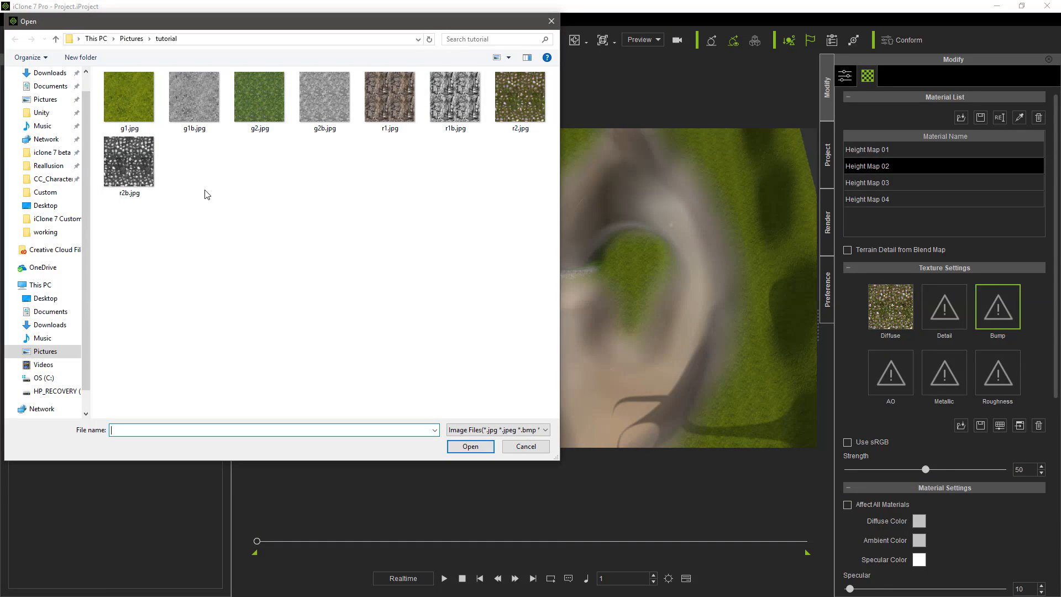
pyautogui.doubleClick(142, 173)
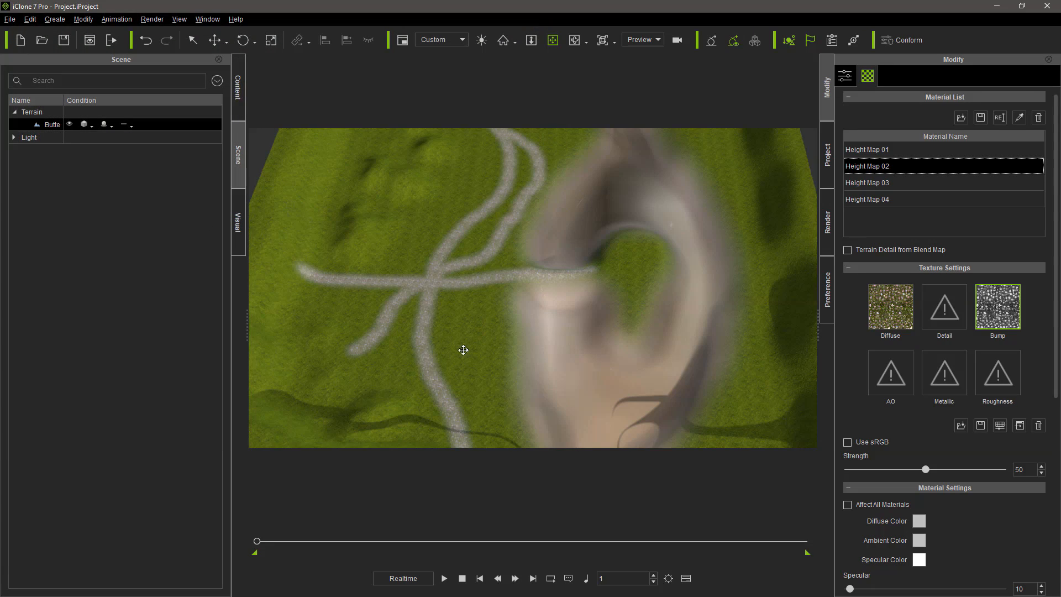
# Step: Enable Use sRGB for the Height Map 02 diffuse texture and set the material's UV tiling to 10
pyautogui.click(874, 306)
pyautogui.click(848, 443)
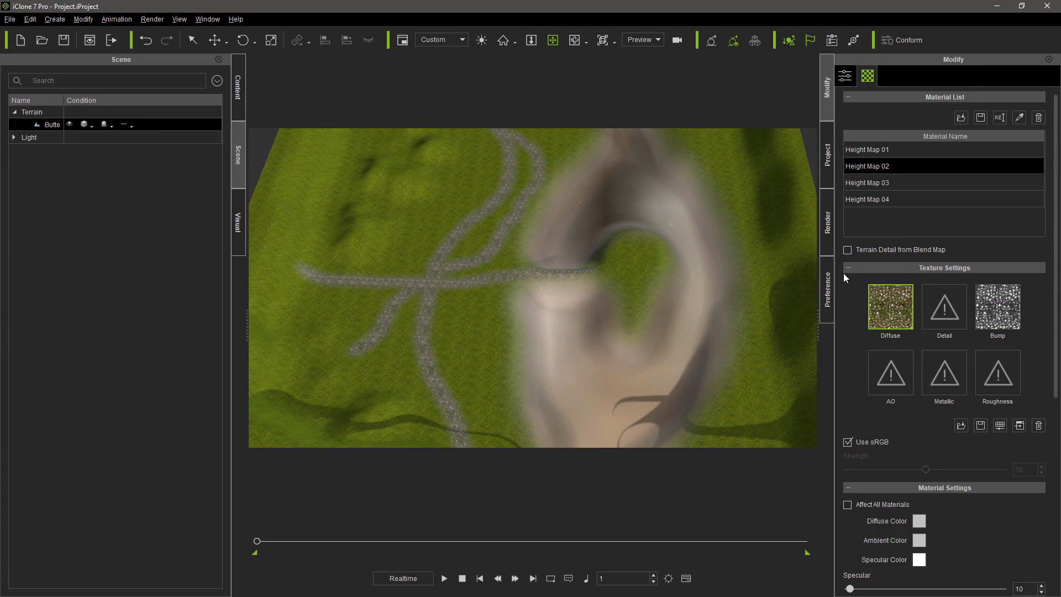
pyautogui.moveTo(1056, 337); pyautogui.dragTo(1058, 540)
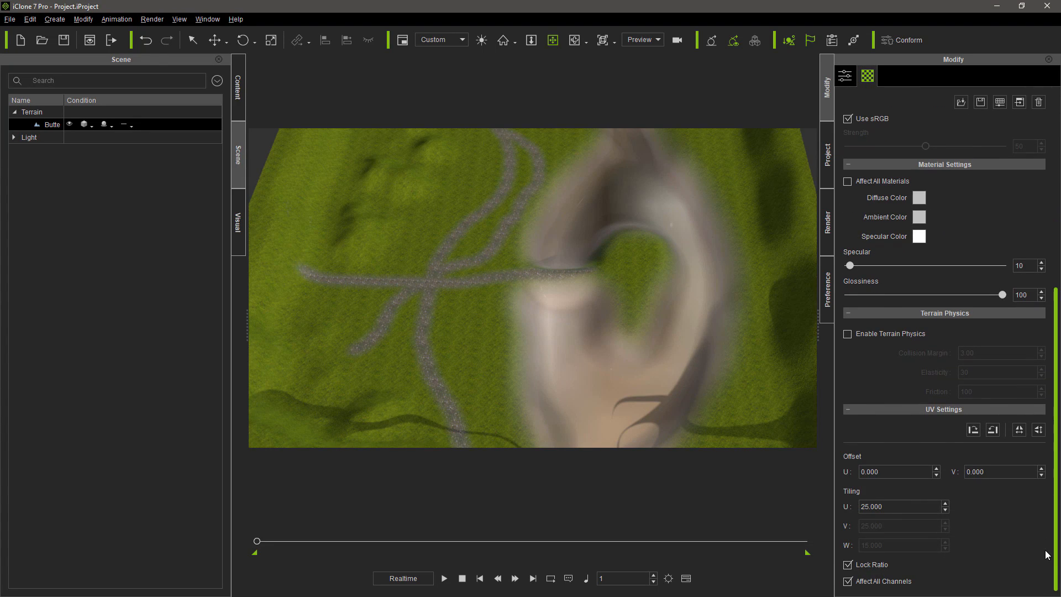
pyautogui.doubleClick(884, 505)
pyautogui.write('10')
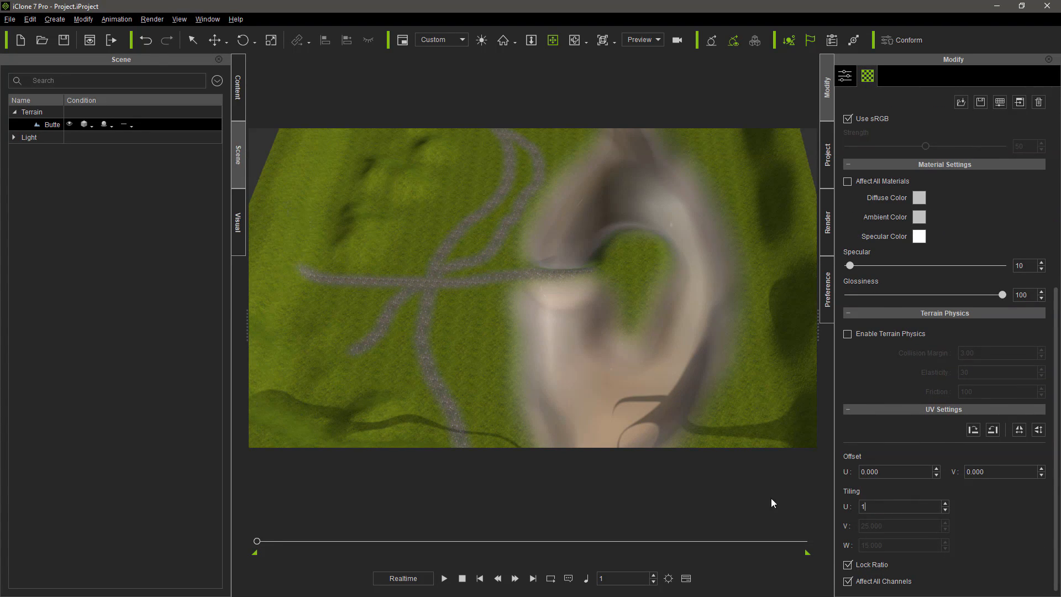
pyautogui.press('Return')
pyautogui.moveTo(657, 279); pyautogui.dragTo(652, 300, button='middle')
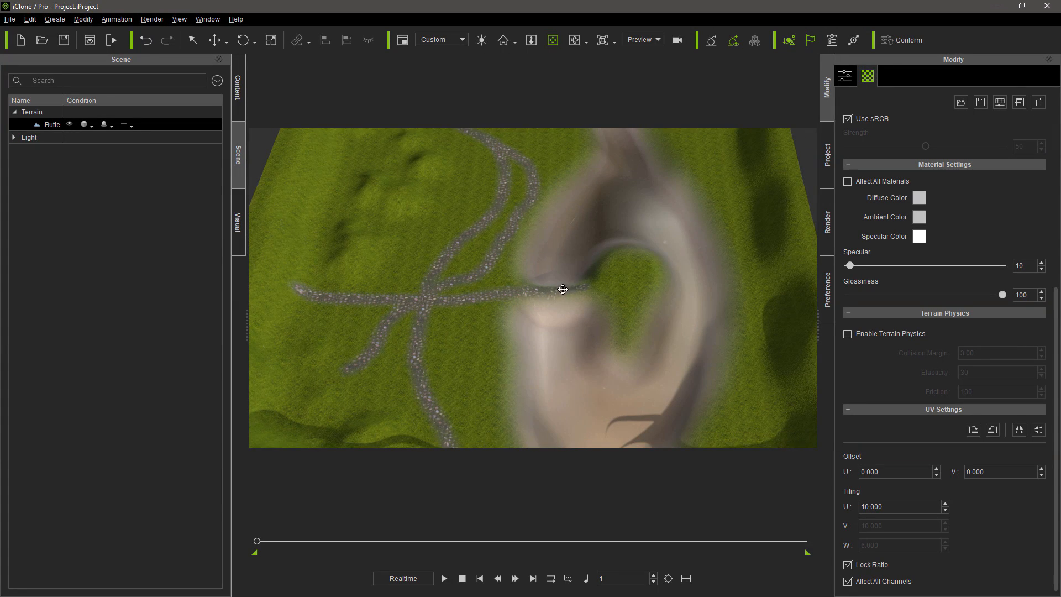
pyautogui.moveTo(564, 290); pyautogui.dragTo(587, 291, button='right')
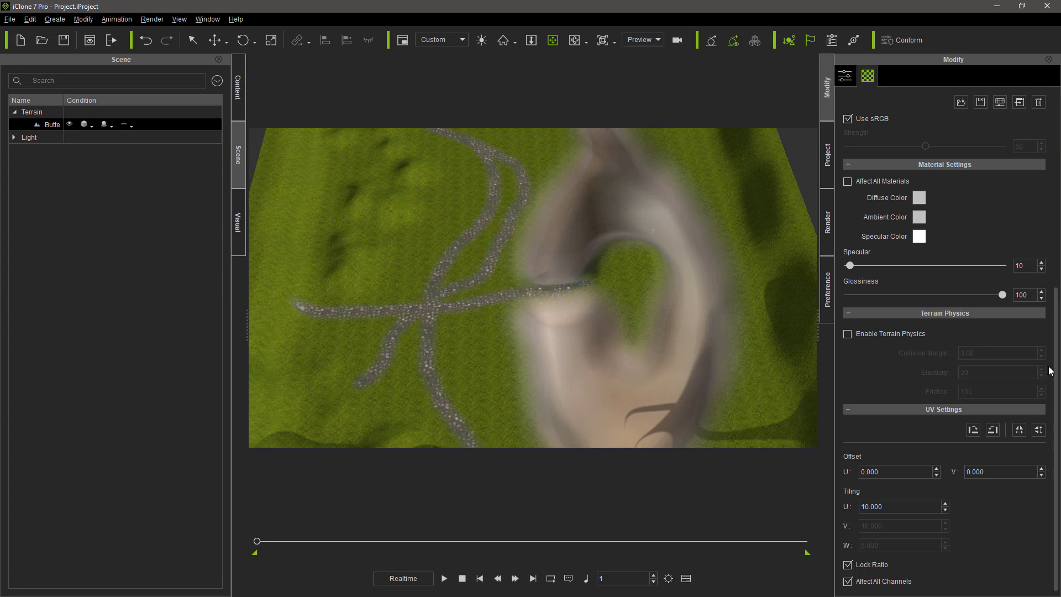
# Step: Replace the bump texture of Height Map 02 with r2.jpg
pyautogui.moveTo(1057, 367); pyautogui.dragTo(1057, 216)
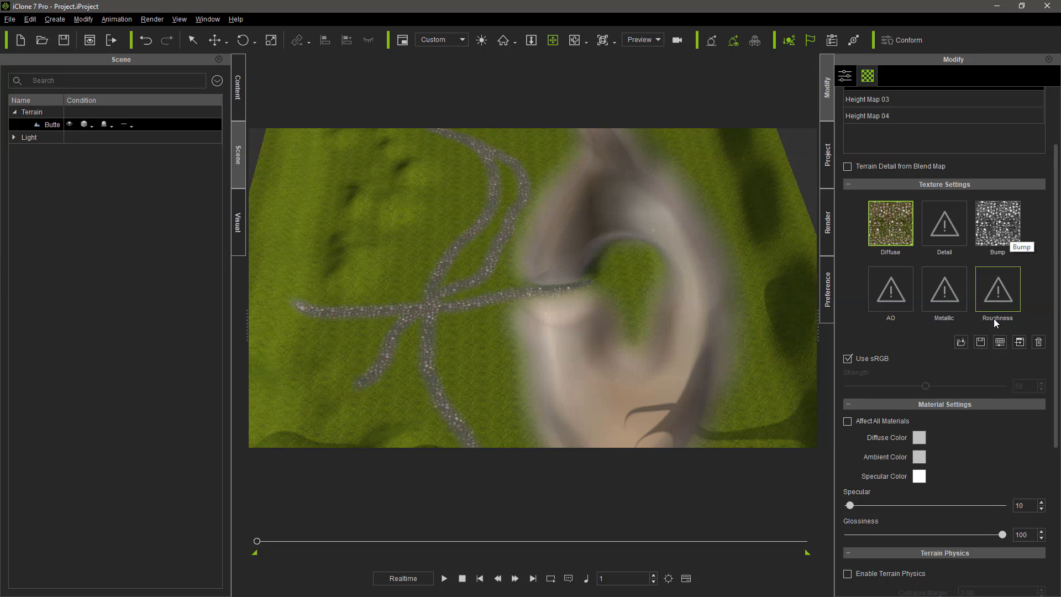
pyautogui.doubleClick(1002, 227)
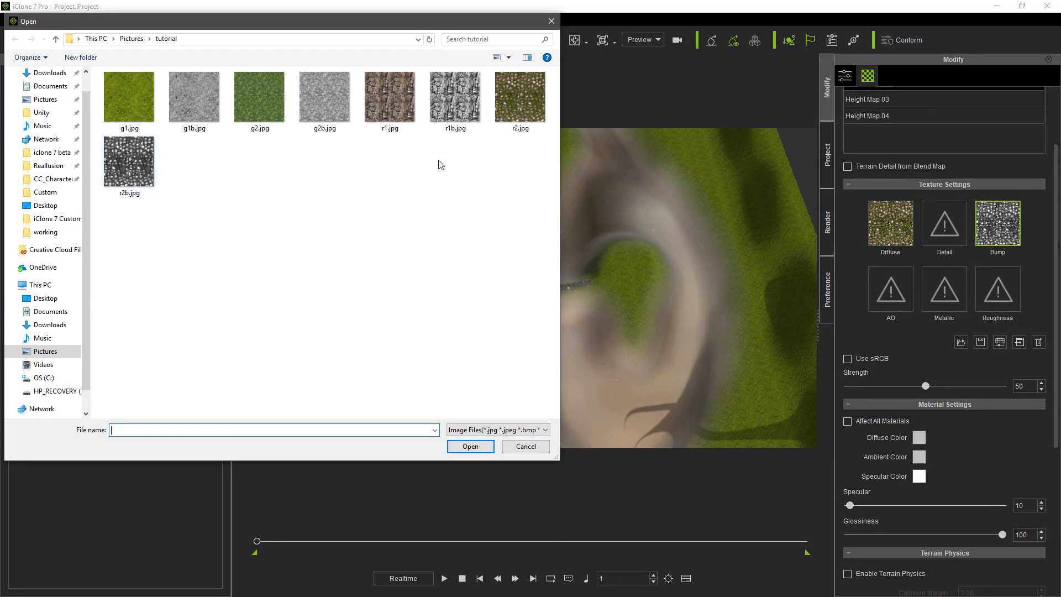
pyautogui.doubleClick(529, 100)
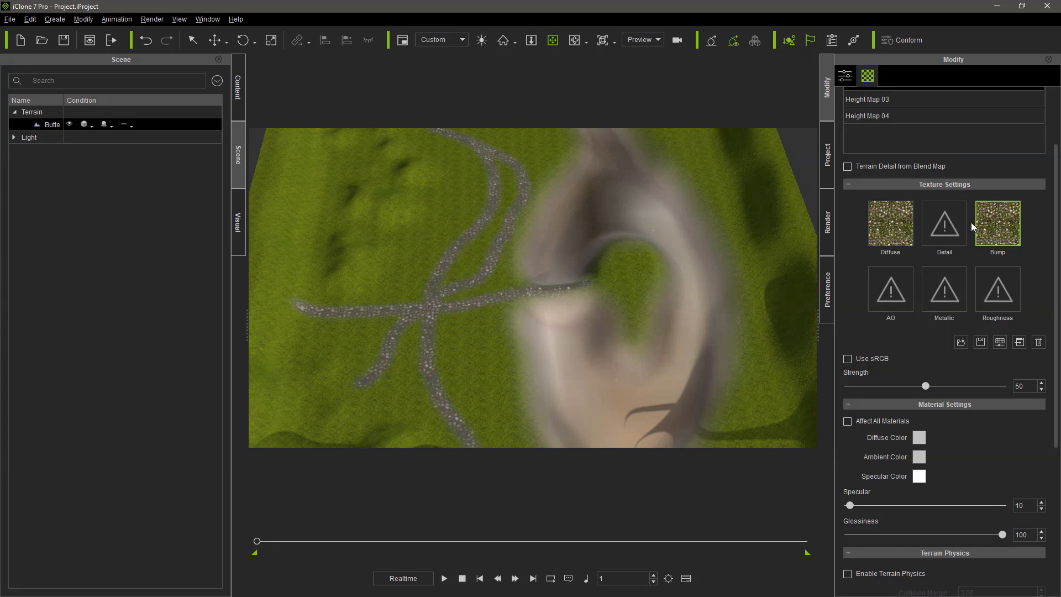
# Step: Adjust the Height Map 02 bump texture to saturation -100 and brightness 1, and raise its strength to 100
pyautogui.click(1000, 344)
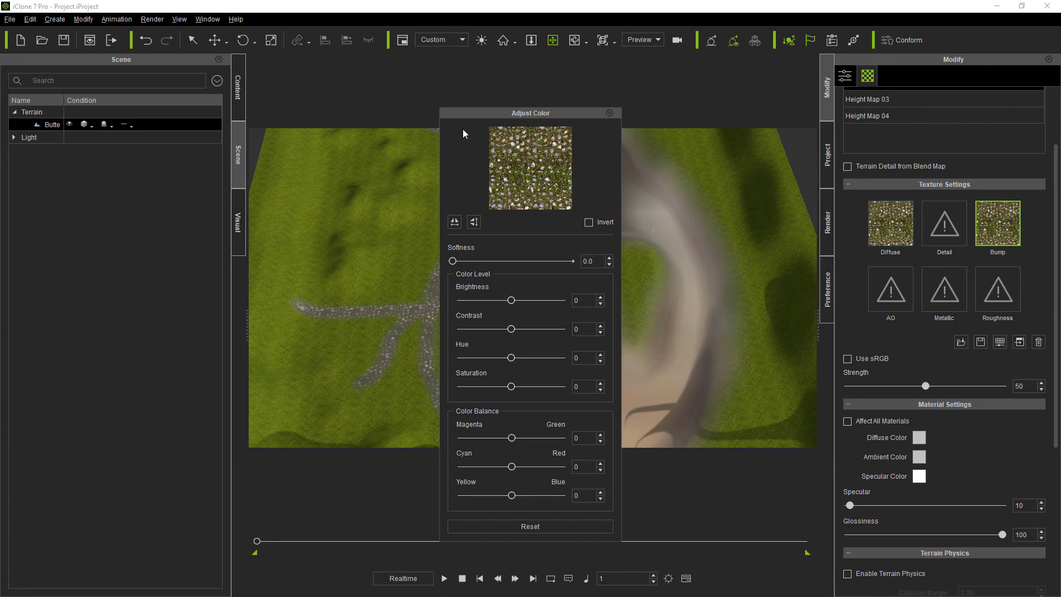
pyautogui.moveTo(517, 116); pyautogui.dragTo(614, 85)
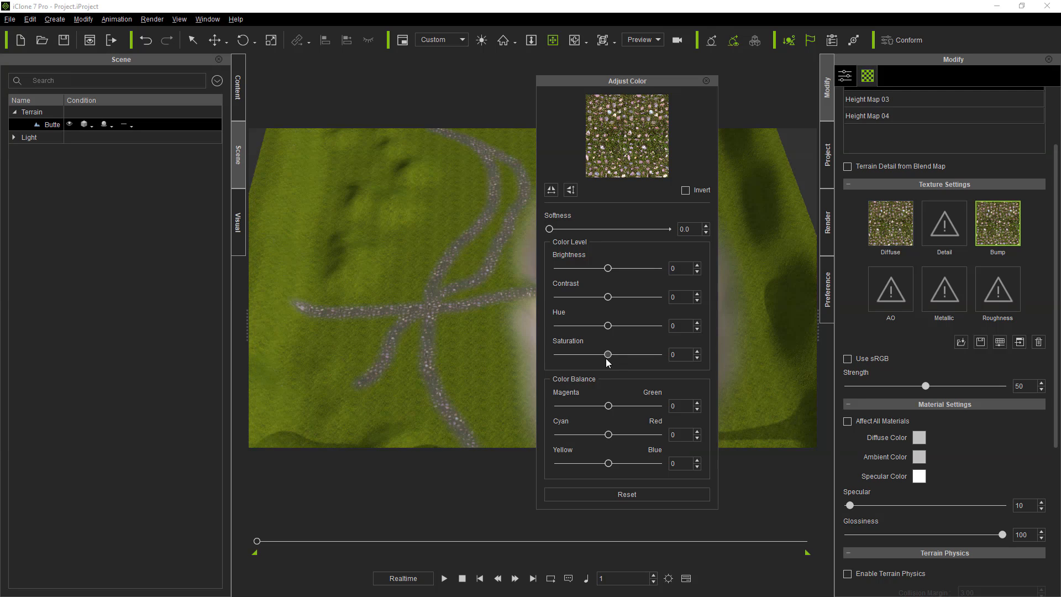
pyautogui.moveTo(608, 354); pyautogui.dragTo(559, 354)
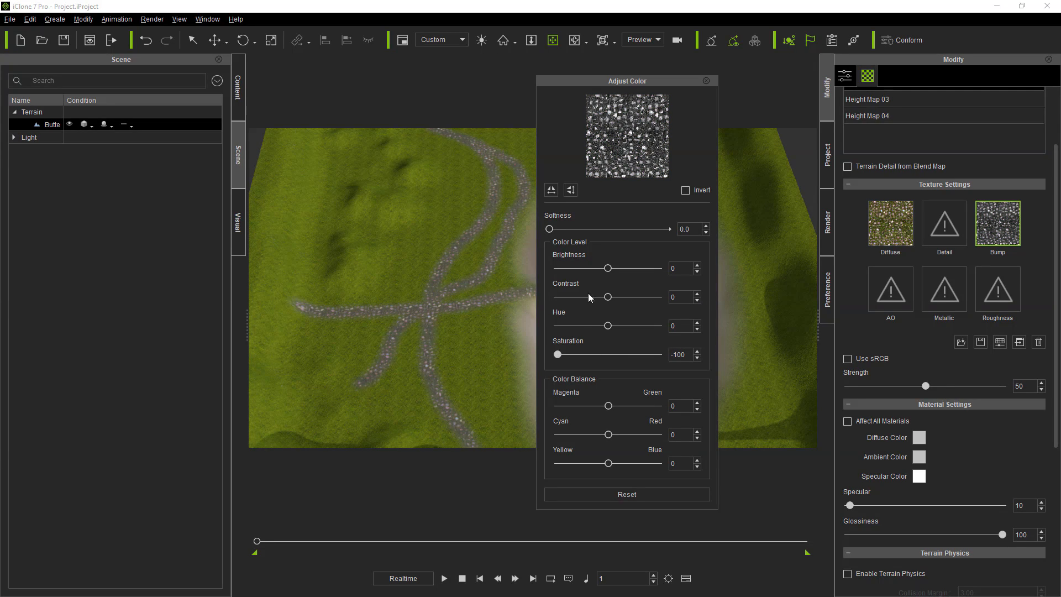
pyautogui.moveTo(607, 268); pyautogui.dragTo(609, 269)
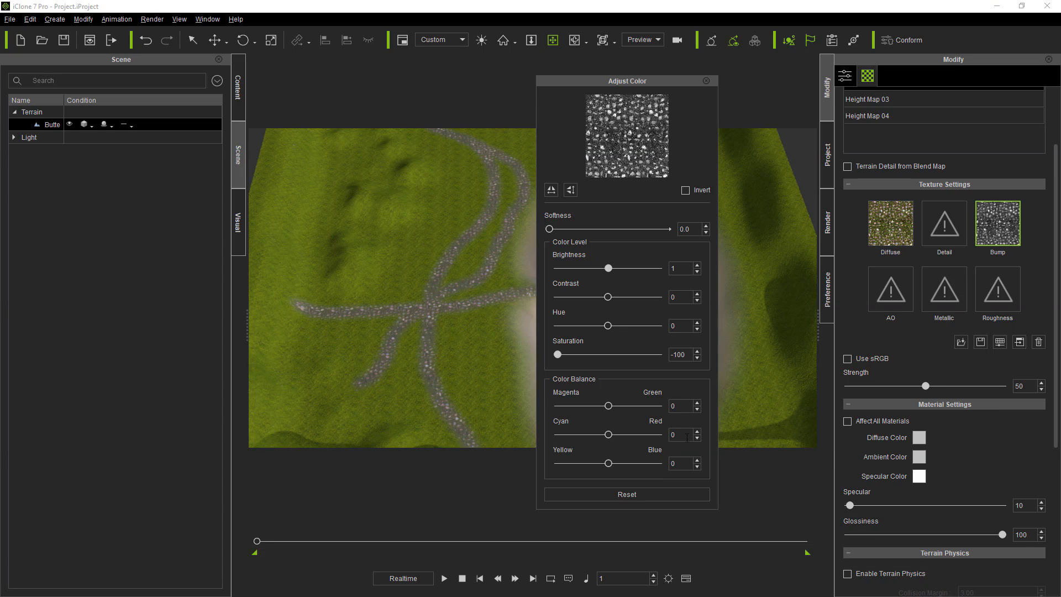
pyautogui.click(705, 80)
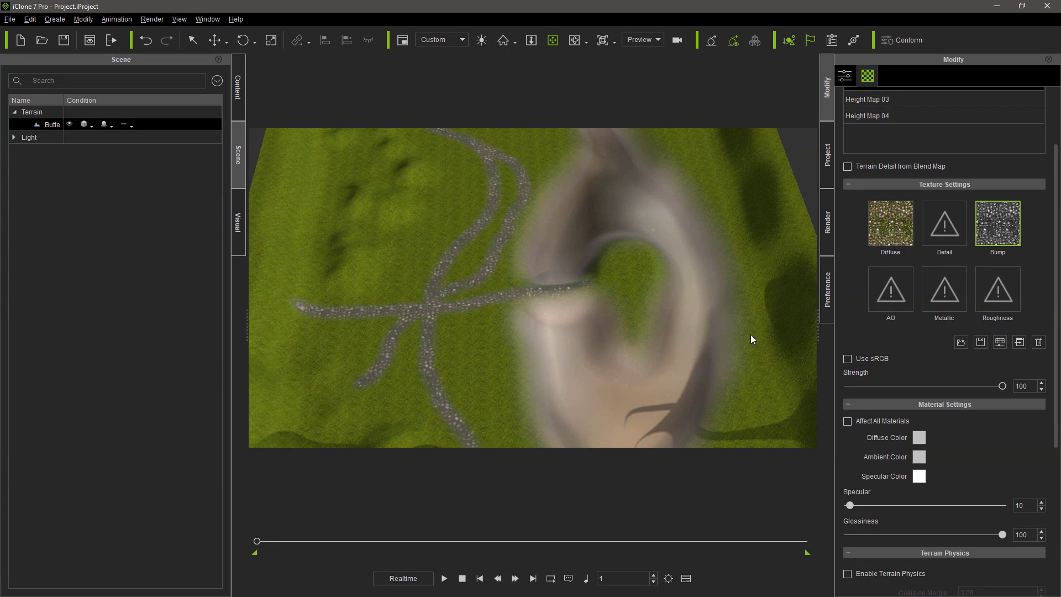
pyautogui.moveTo(449, 291)
pyautogui.mouseDown(button='right')
pyautogui.moveTo(520, 220)
pyautogui.moveTo(557, 251)
pyautogui.moveTo(436, 351)
pyautogui.moveTo(445, 294)
pyautogui.moveTo(476, 303)
pyautogui.moveTo(459, 307)
pyautogui.mouseUp(button='right')
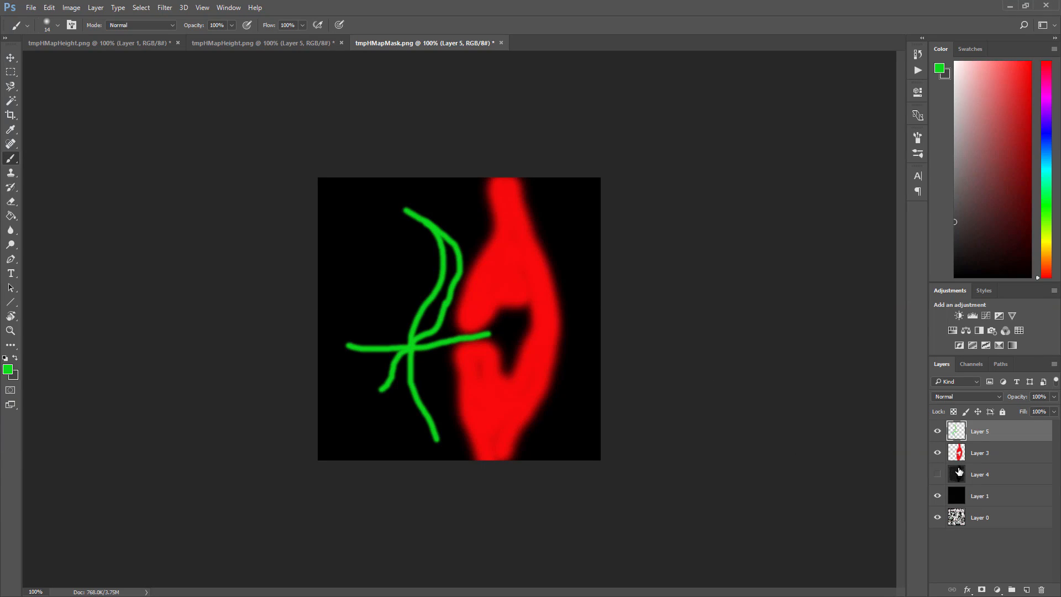
# Step: Switch to Photoshop, show Layer 4 of tmpHMapMask.png as a guide and set the foreground colour to blue 0c24d6
pyautogui.click(937, 475)
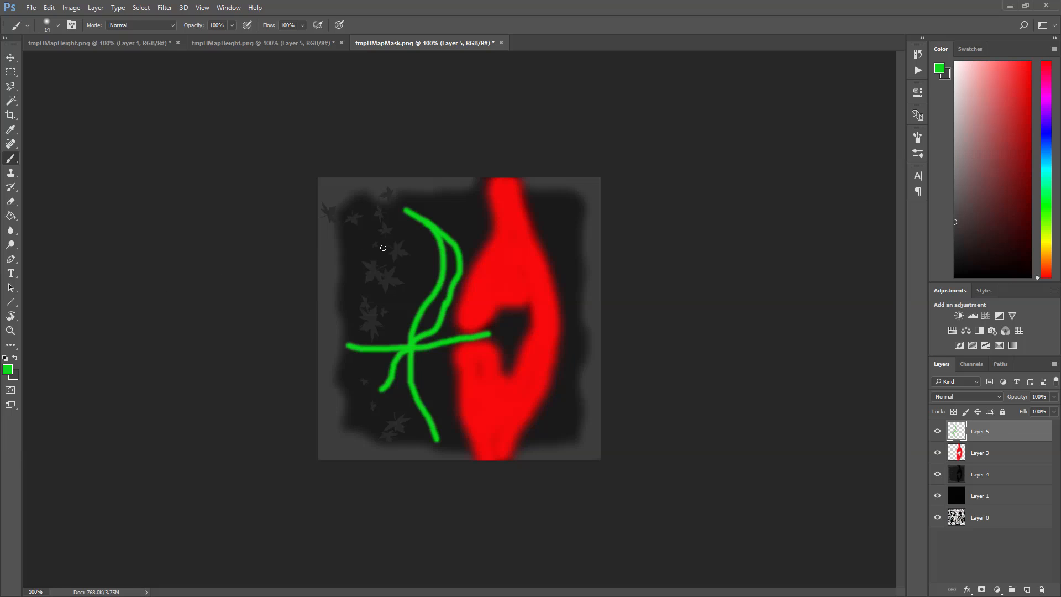
pyautogui.click(7, 369)
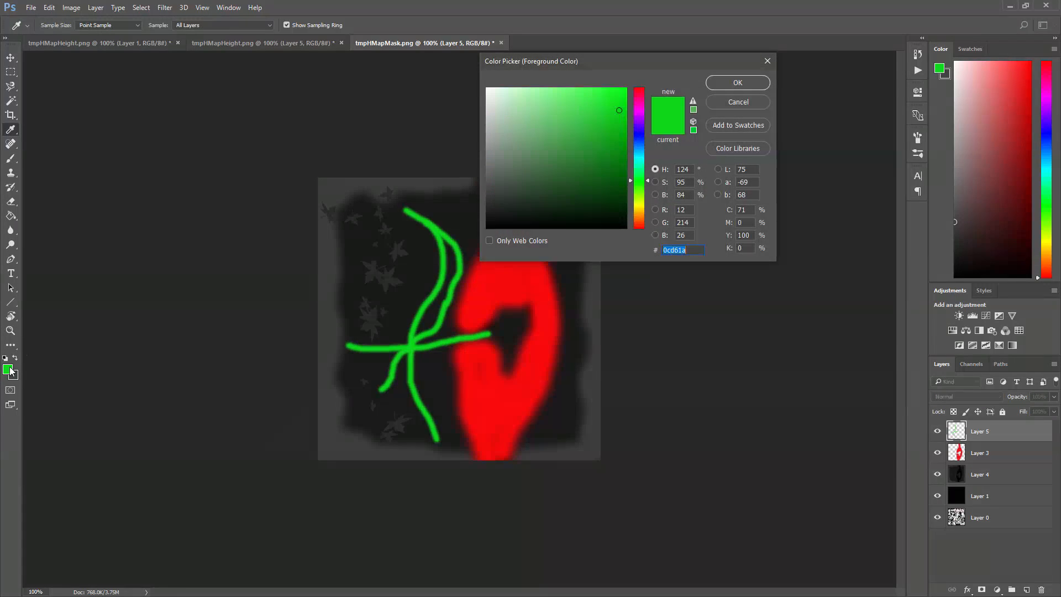
pyautogui.click(640, 138)
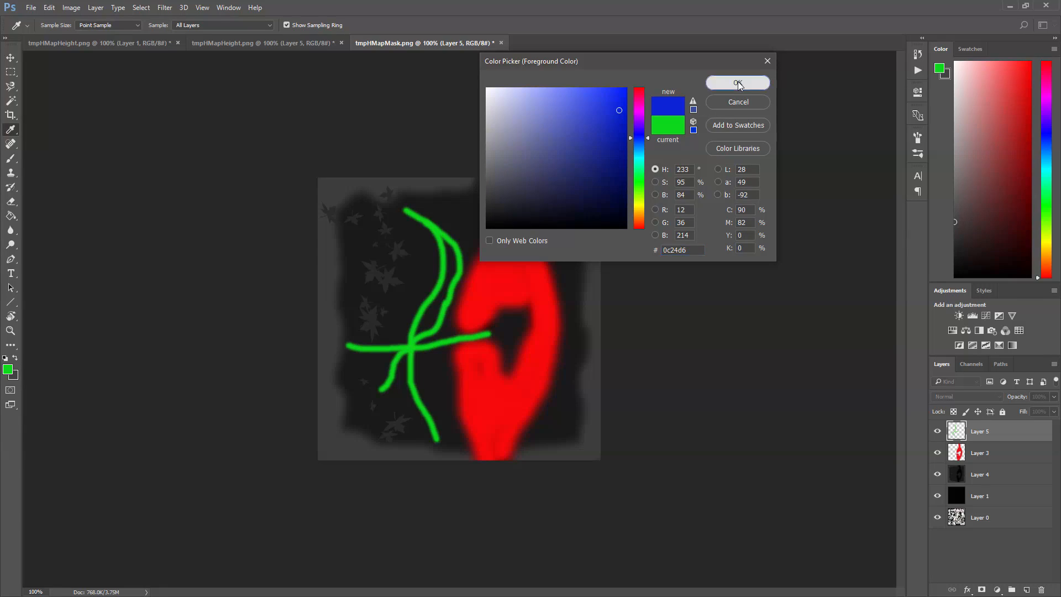
pyautogui.click(739, 83)
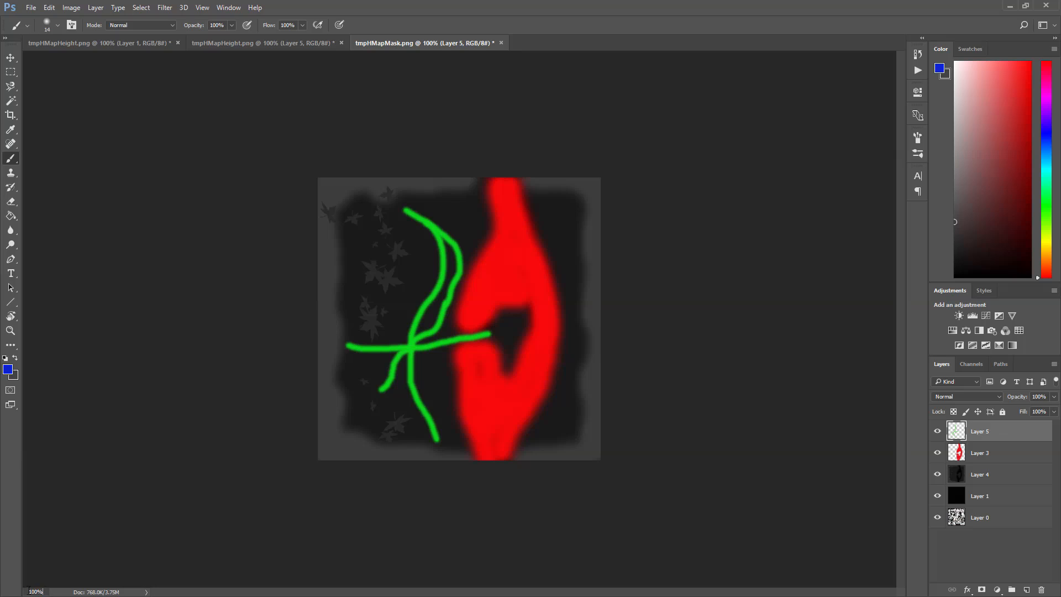
# Step: Reduce the soft brush to 10 px and add a new layer above Layer 5
pyautogui.click(29, 591)
pyautogui.write('400')
pyautogui.press('Return')
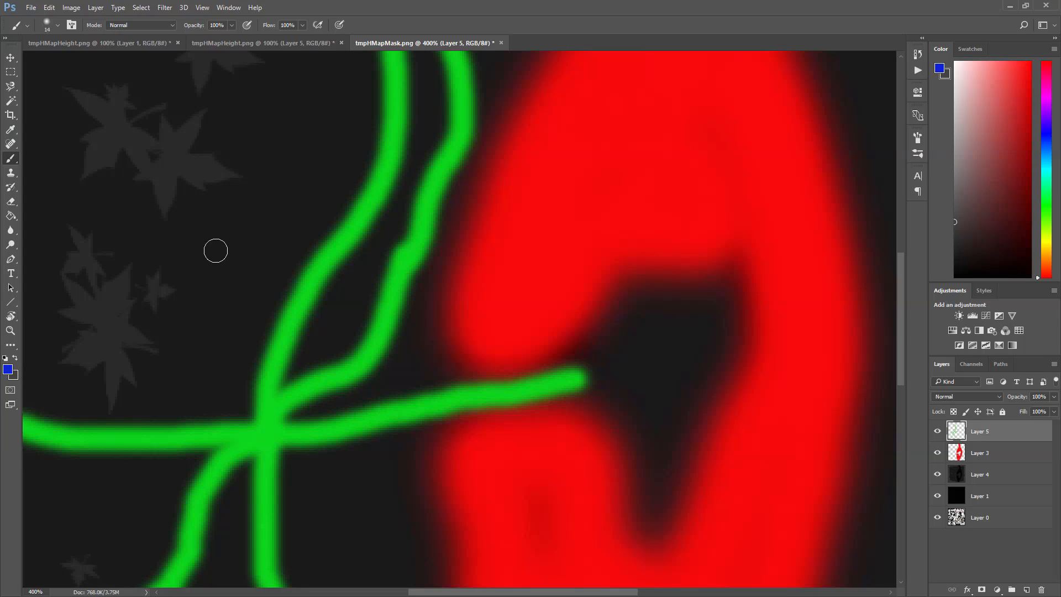
pyautogui.rightClick(265, 211)
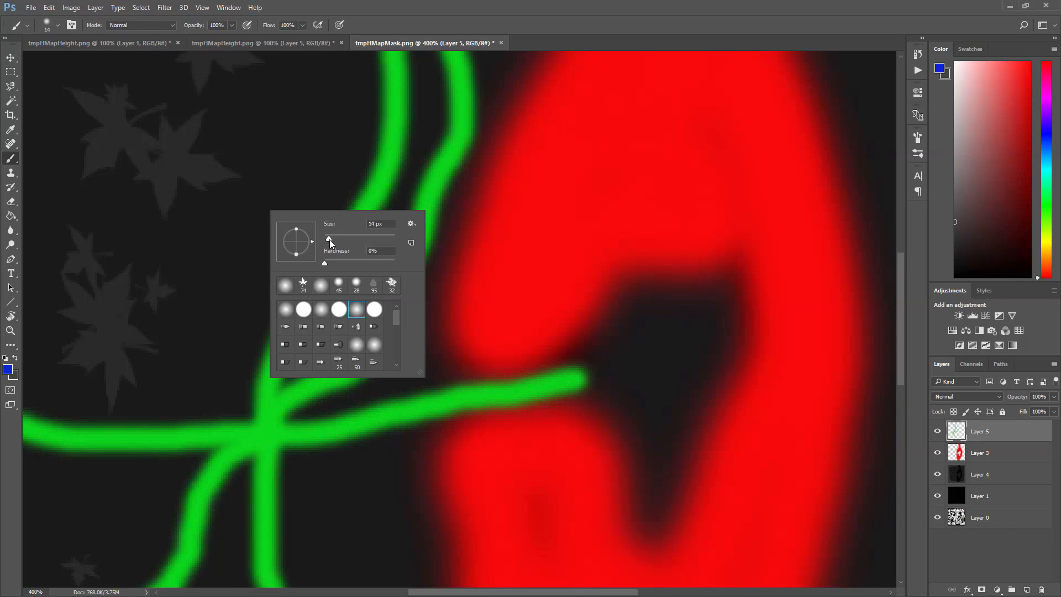
pyautogui.moveTo(330, 239); pyautogui.dragTo(328, 240)
pyautogui.click(345, 6)
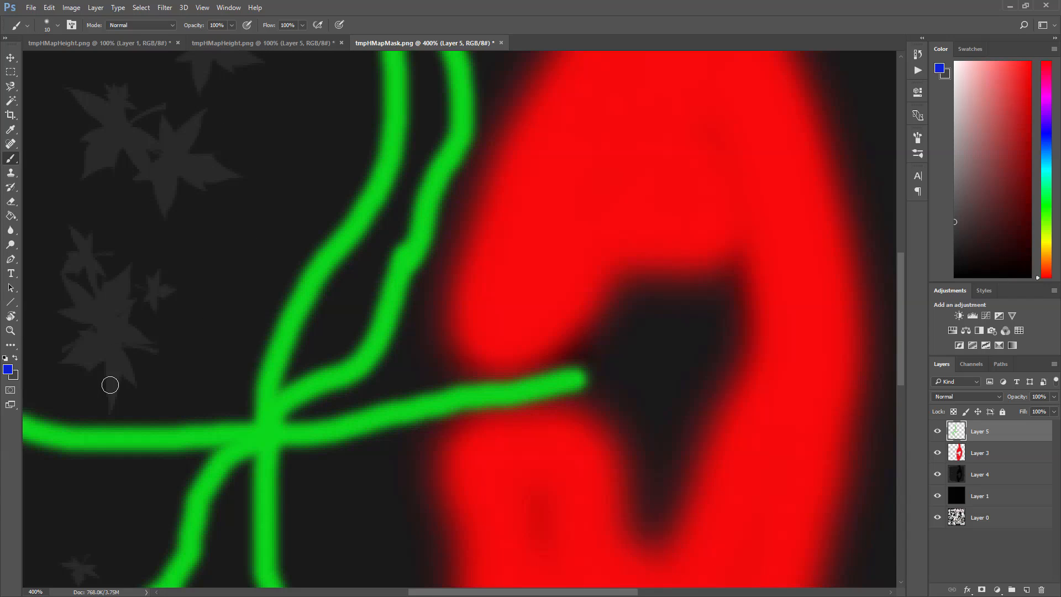
pyautogui.click(1021, 590)
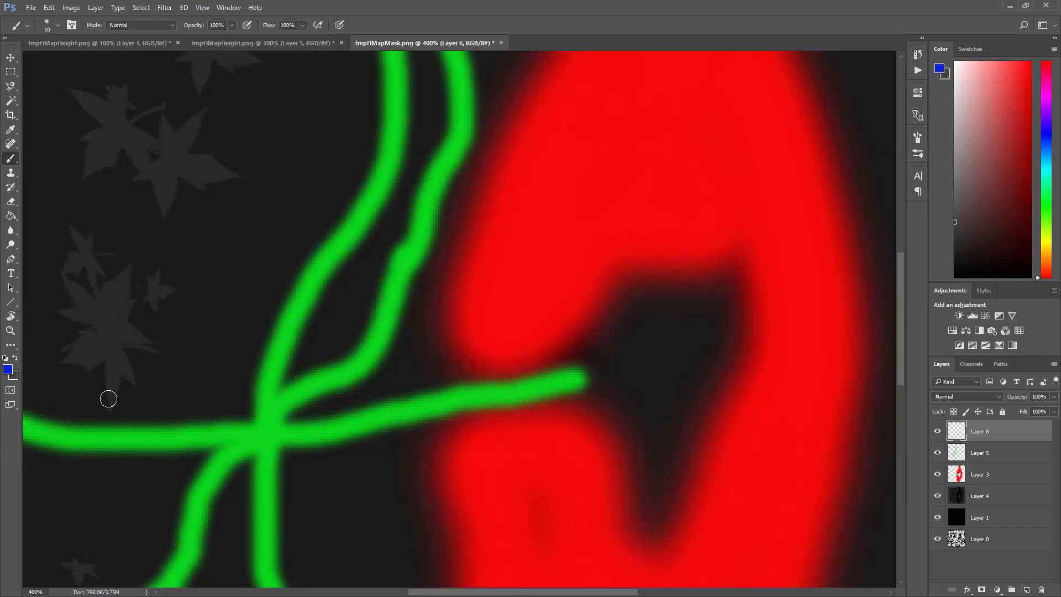
# Step: Paint branching blue strokes on the new layer over the two large leaf clusters to the left of the green paths
pyautogui.moveTo(113, 393)
pyautogui.mouseDown()
pyautogui.moveTo(107, 321)
pyautogui.moveTo(125, 270)
pyautogui.mouseUp()
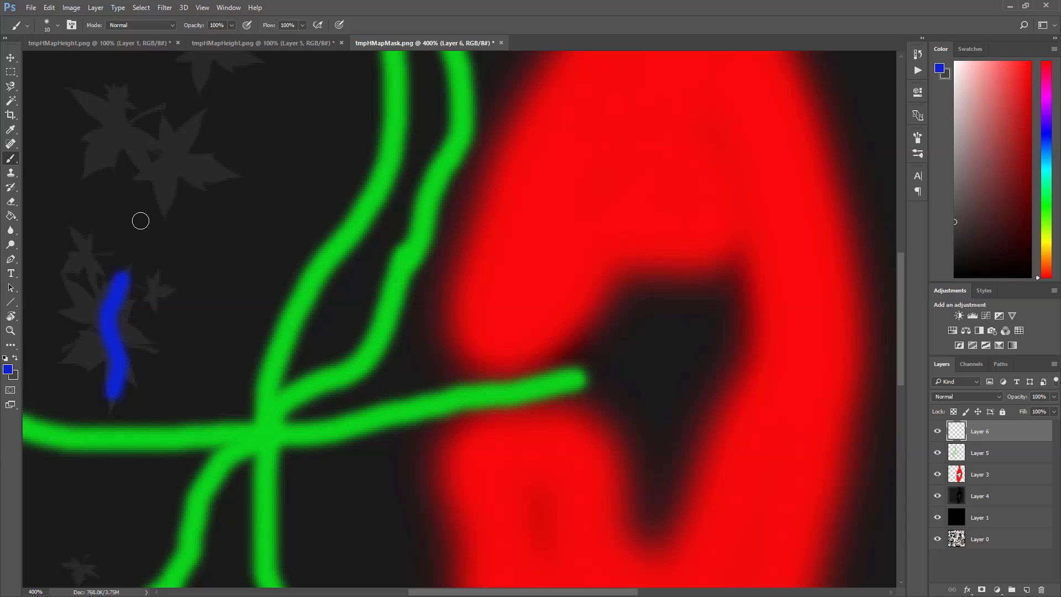
pyautogui.moveTo(227, 174); pyautogui.dragTo(119, 121)
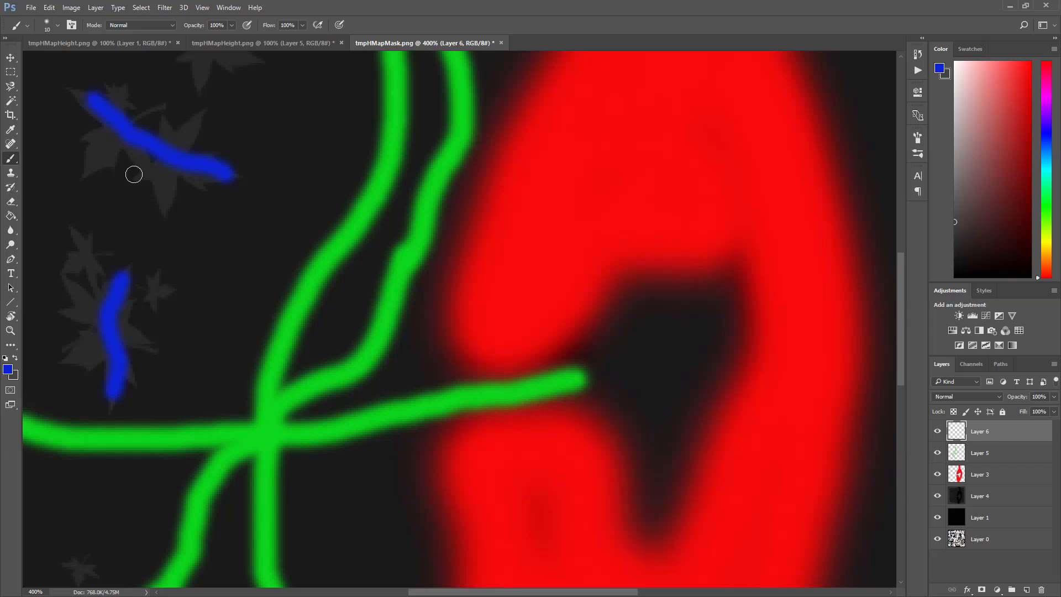
pyautogui.moveTo(167, 188); pyautogui.dragTo(175, 138)
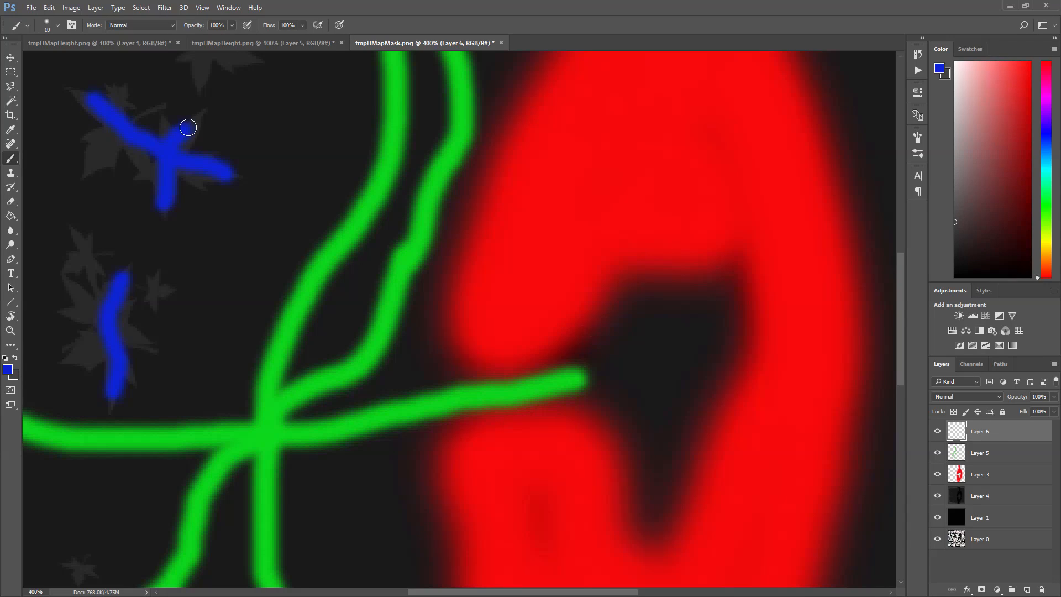
pyautogui.moveTo(80, 174); pyautogui.dragTo(139, 117)
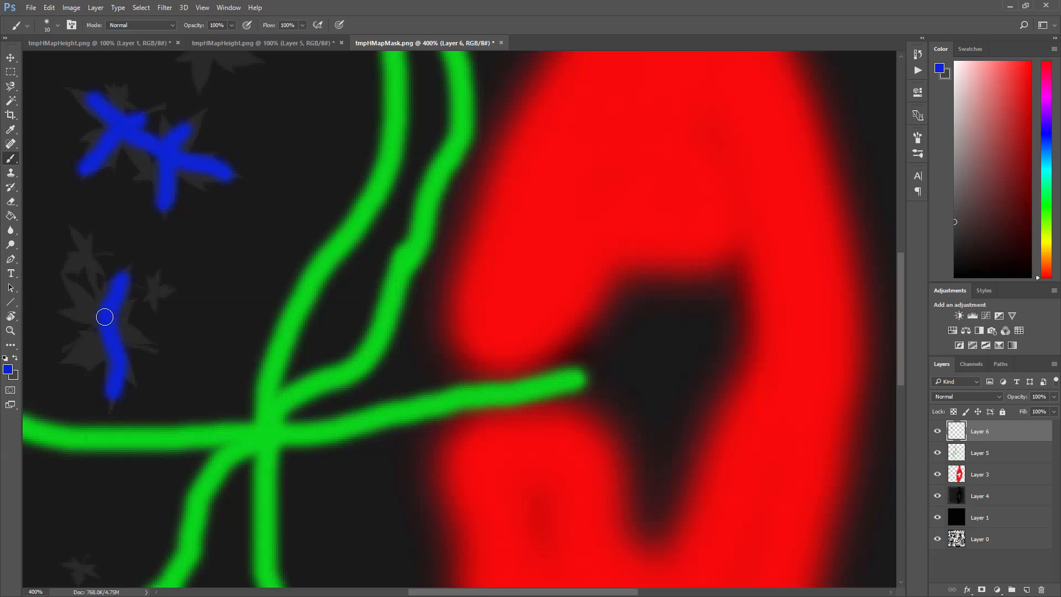
pyautogui.moveTo(79, 312); pyautogui.dragTo(67, 313)
pyautogui.moveTo(74, 359); pyautogui.dragTo(94, 356)
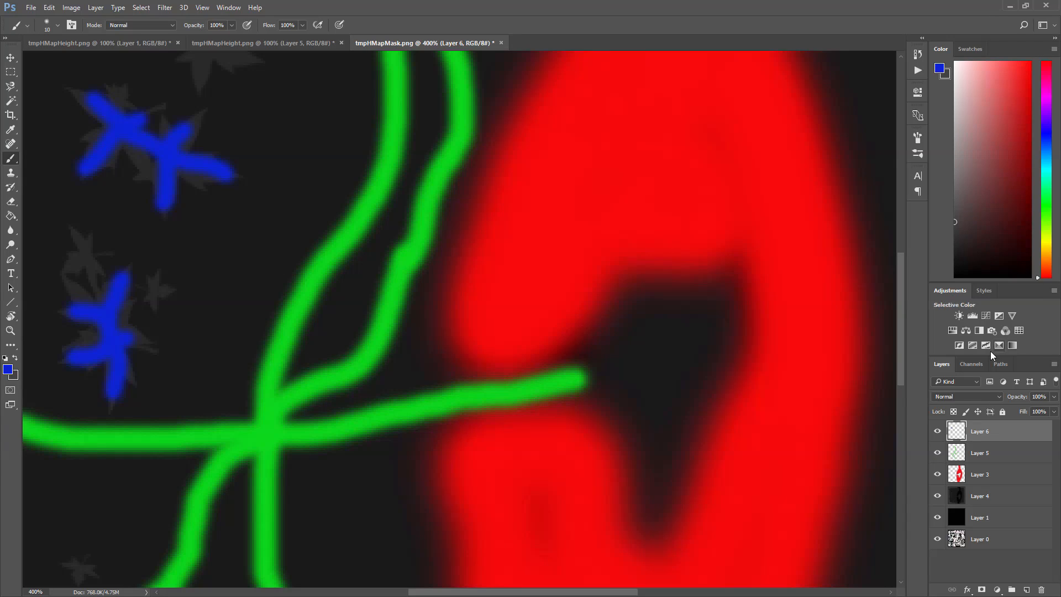
# Step: Paint a blue cross over the single leaf shape just above the upper leaf cluster
pyautogui.moveTo(901, 324); pyautogui.dragTo(902, 265)
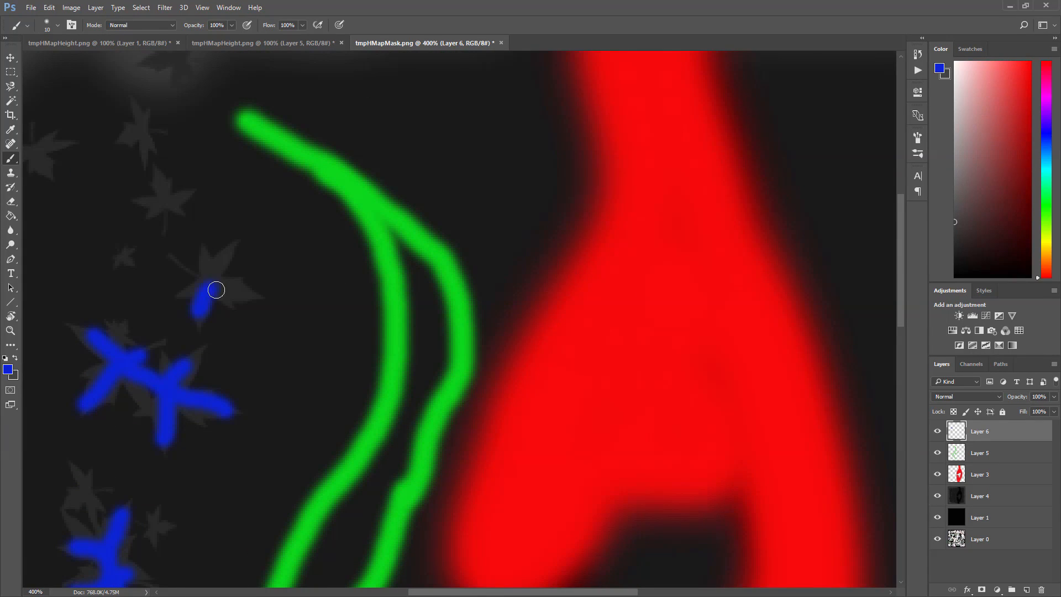
pyautogui.moveTo(216, 290); pyautogui.dragTo(245, 301)
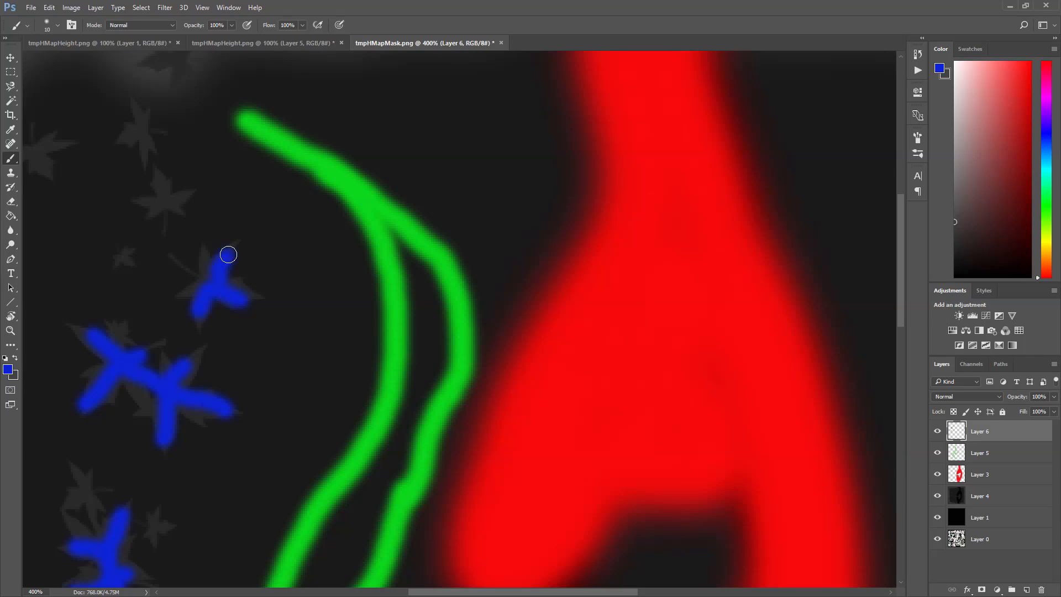
pyautogui.moveTo(208, 259); pyautogui.dragTo(204, 247)
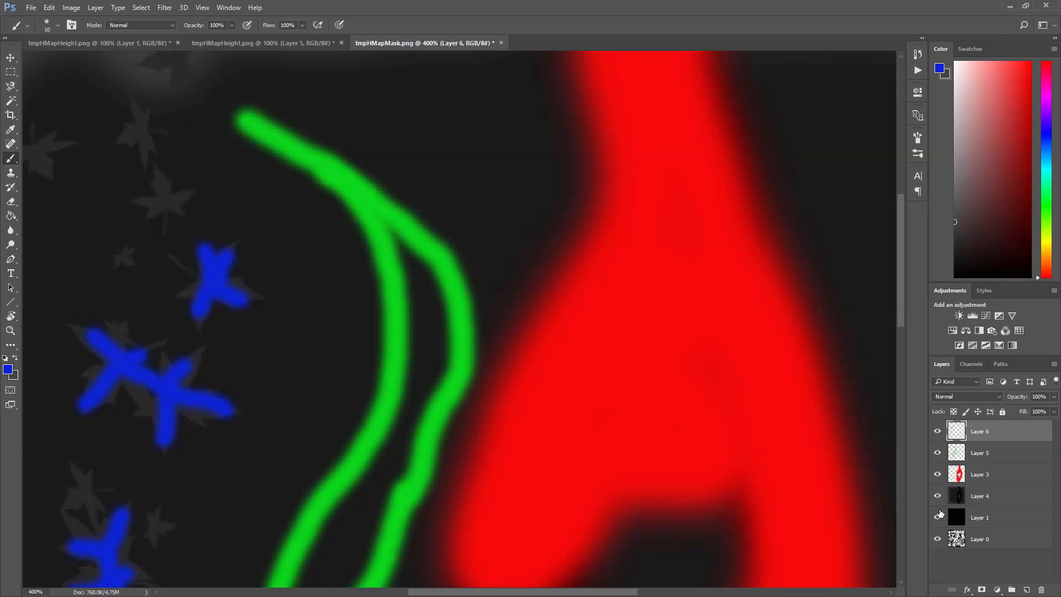
# Step: Hide Layer 4 and save the mask as a PNG, overwriting tmpHMapMask.png with the smallest/slow compression
pyautogui.click(938, 497)
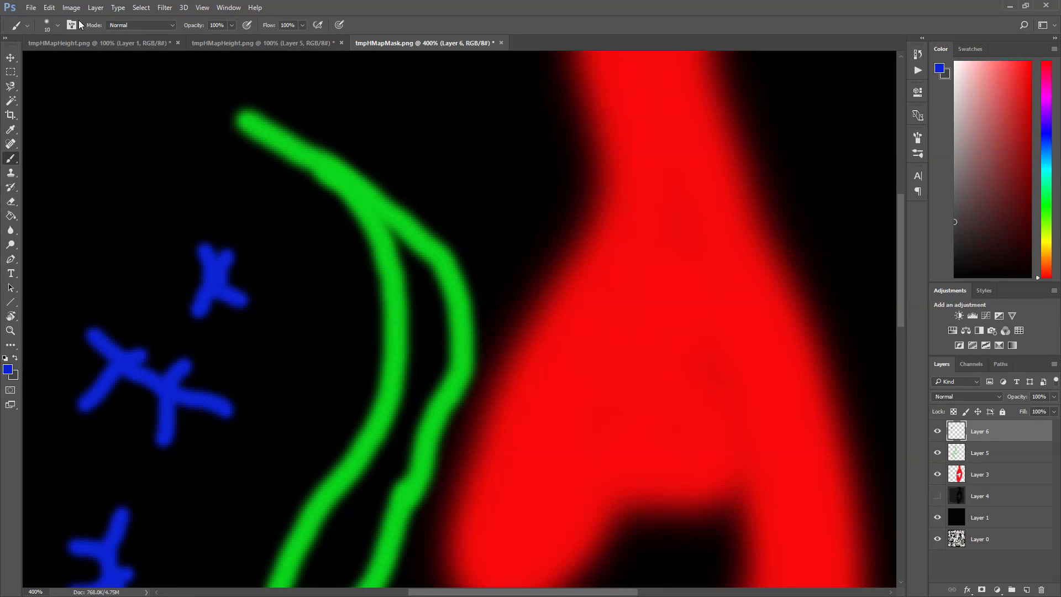
pyautogui.click(31, 9)
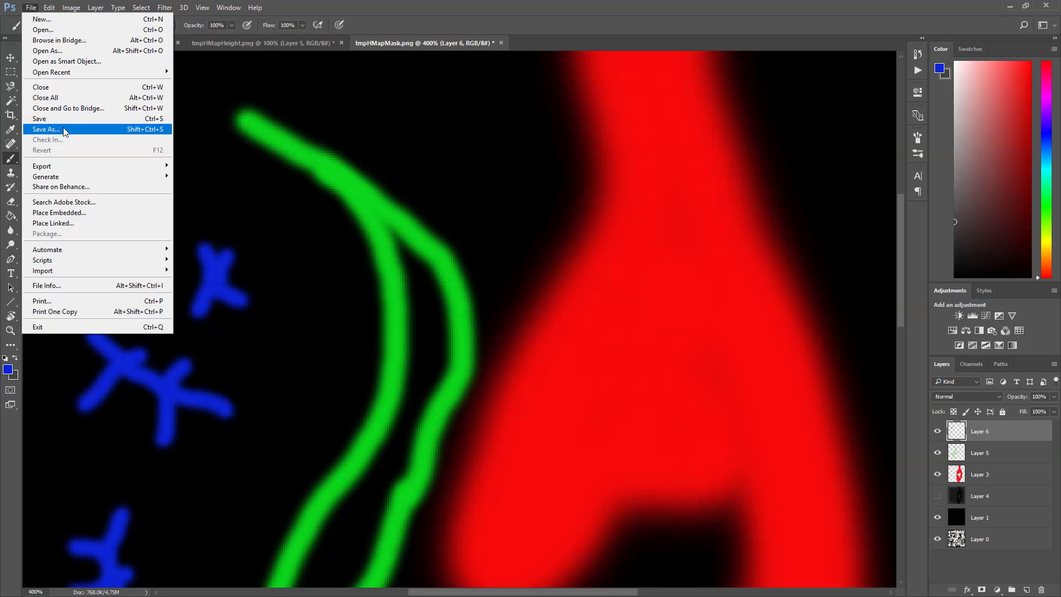
pyautogui.click(46, 129)
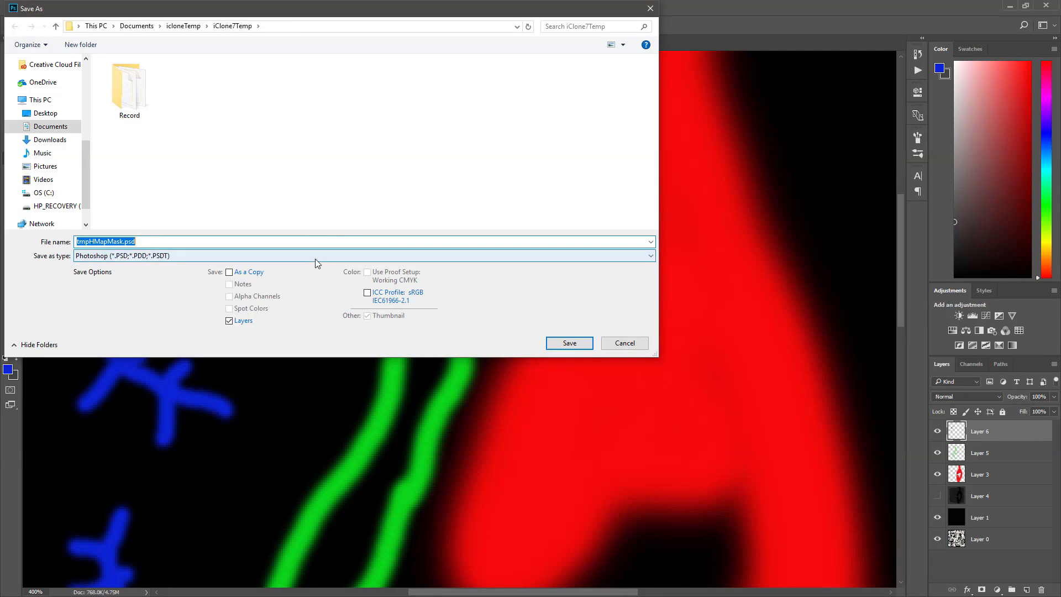
pyautogui.click(315, 256)
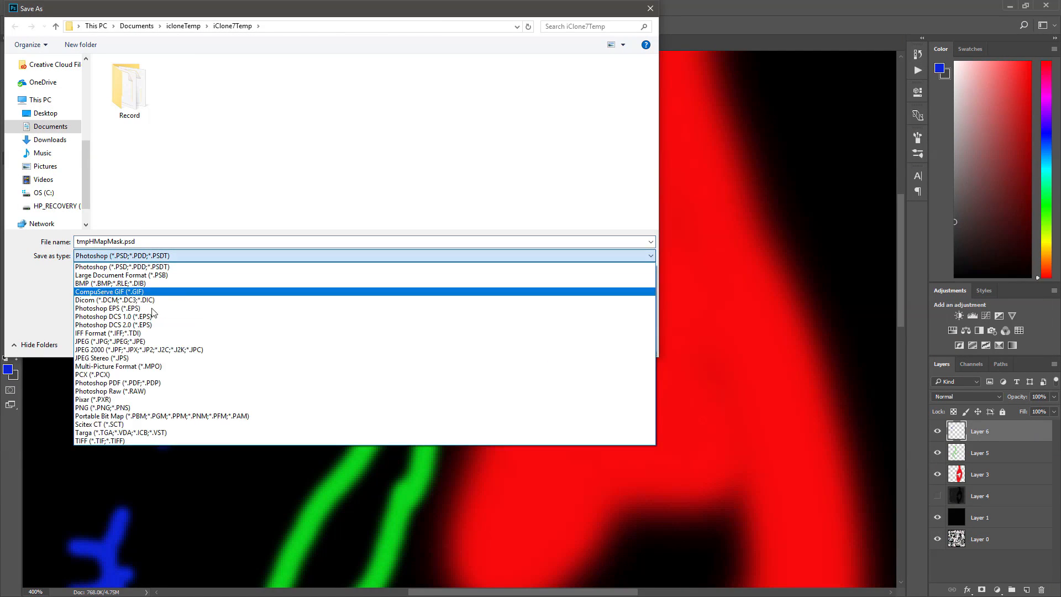
pyautogui.click(105, 408)
pyautogui.doubleClick(191, 166)
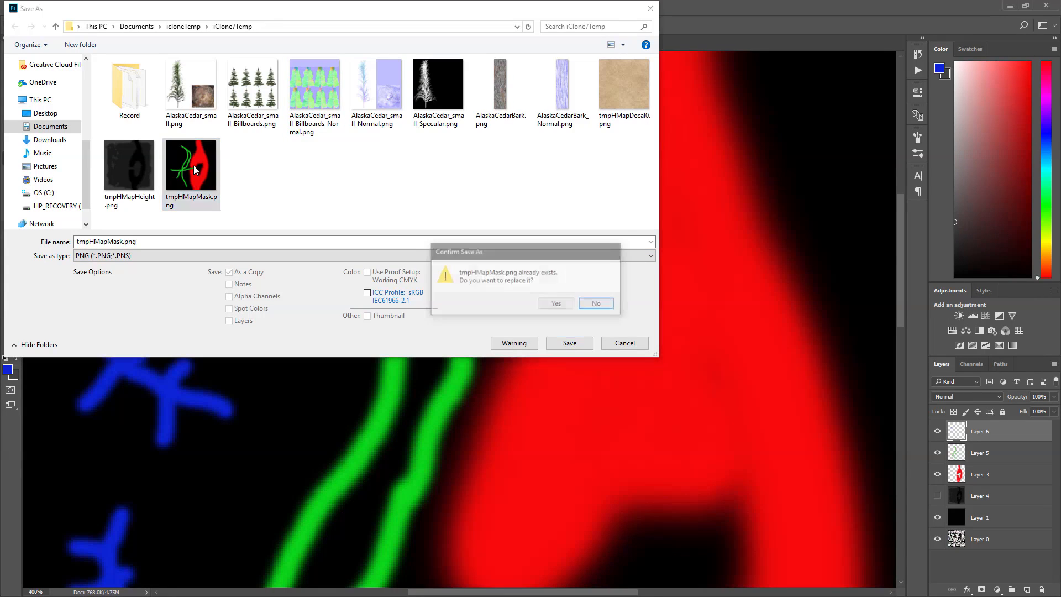
pyautogui.click(557, 304)
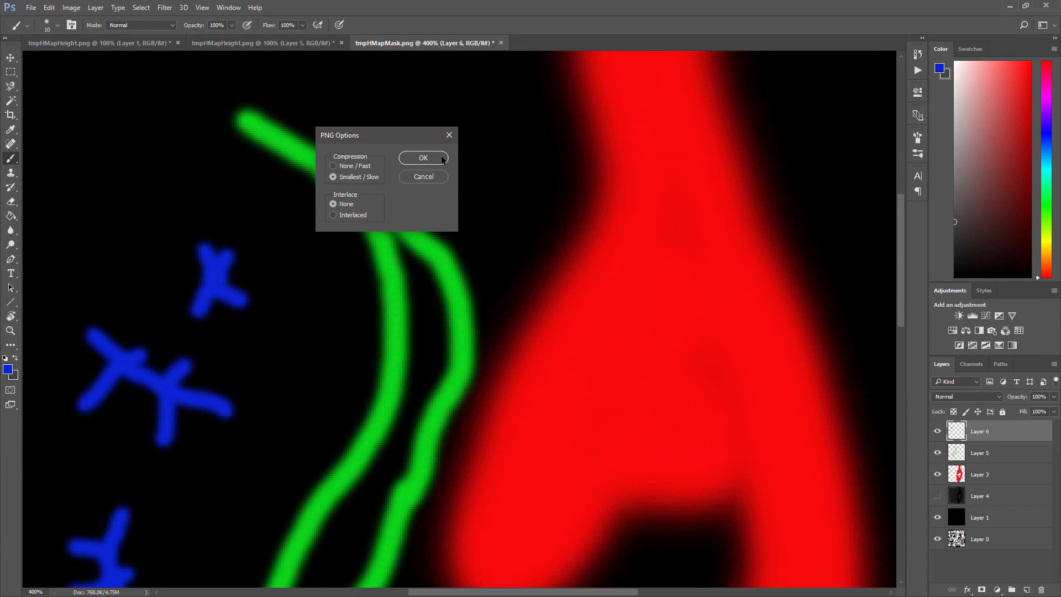
pyautogui.click(424, 161)
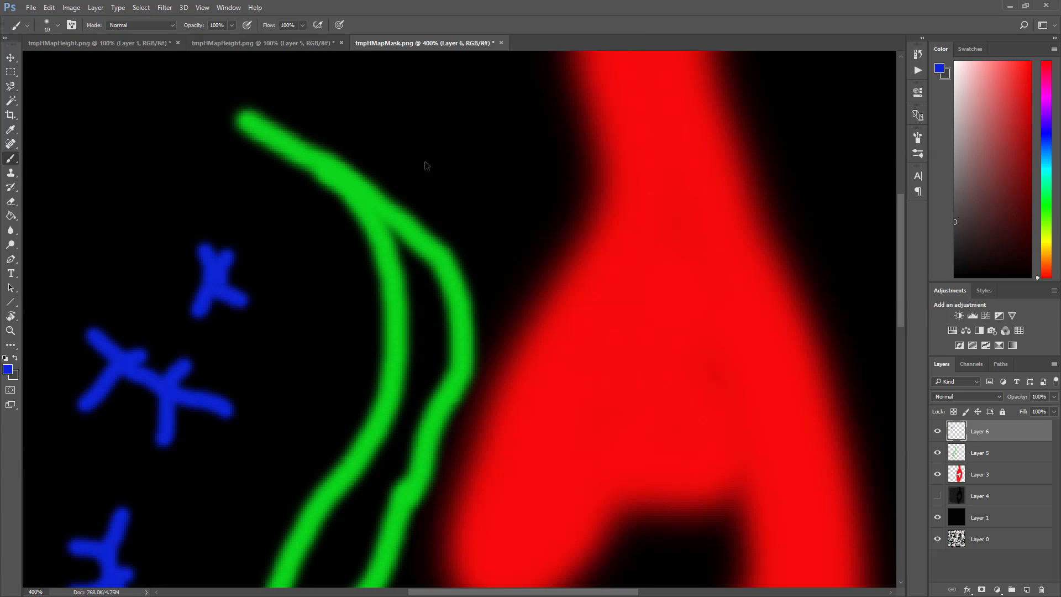
# Step: Switch to iClone and give Height Map 03 r1.jpg as diffuse and r1b.jpg as bump texture at strength 100
pyautogui.hotkey('alt', 'Tab')
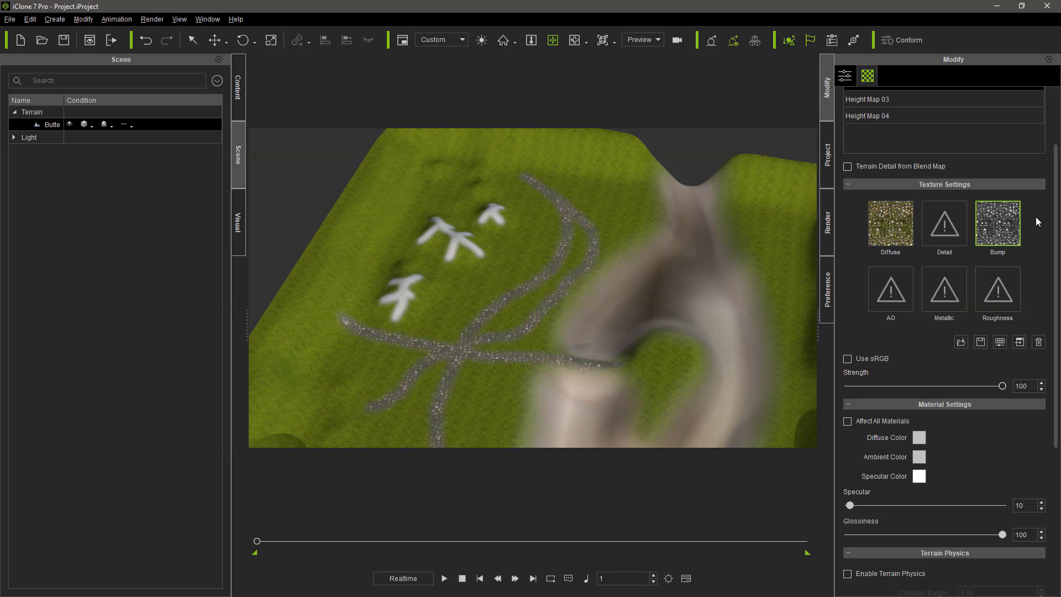
pyautogui.scroll(2, 1055, 228)
pyautogui.click(914, 147)
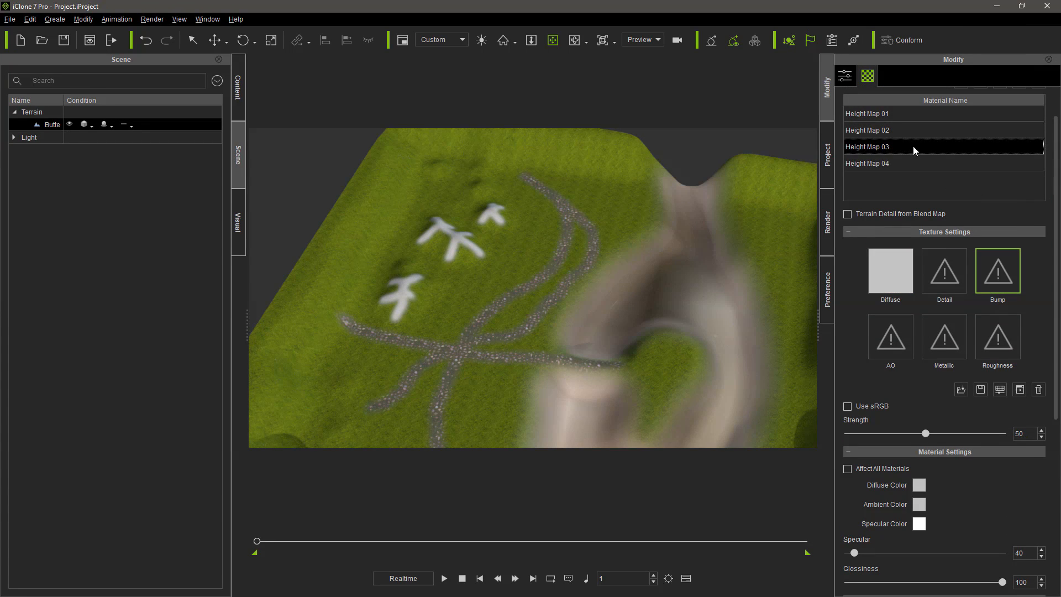
pyautogui.doubleClick(885, 279)
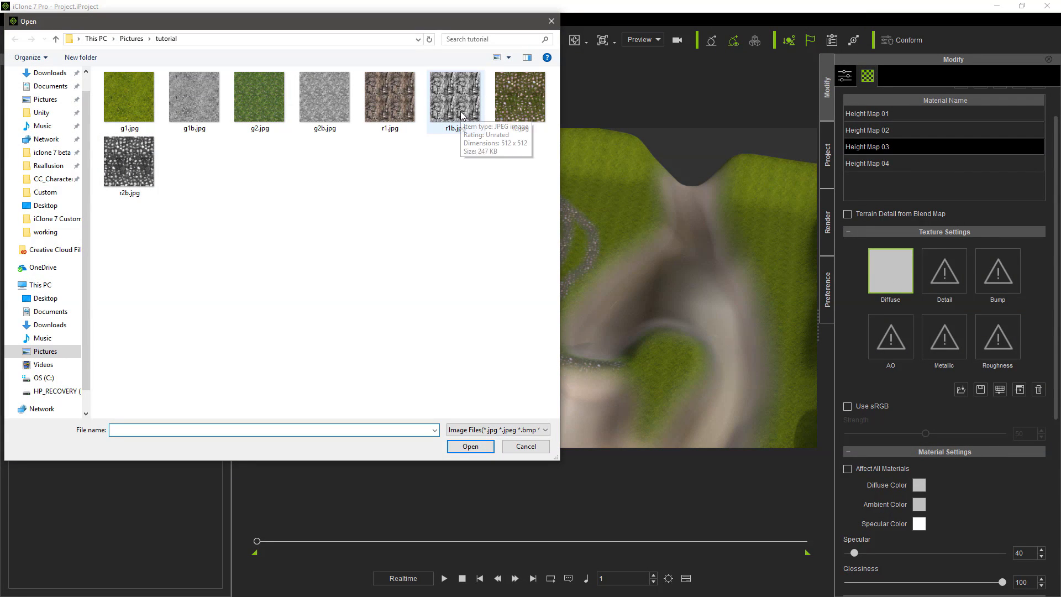
pyautogui.doubleClick(404, 107)
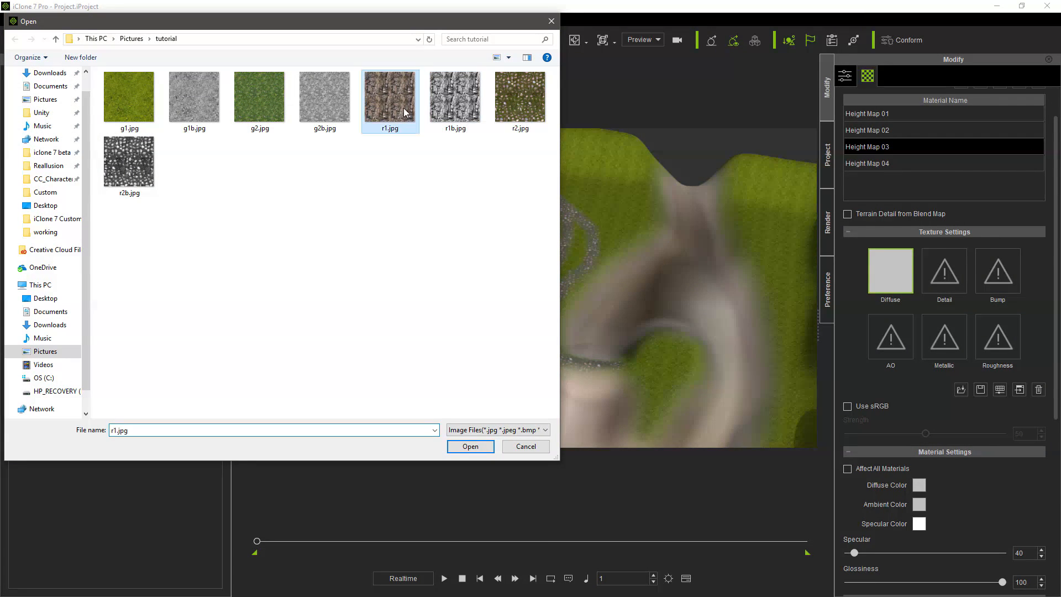
pyautogui.doubleClick(976, 263)
pyautogui.doubleClick(456, 102)
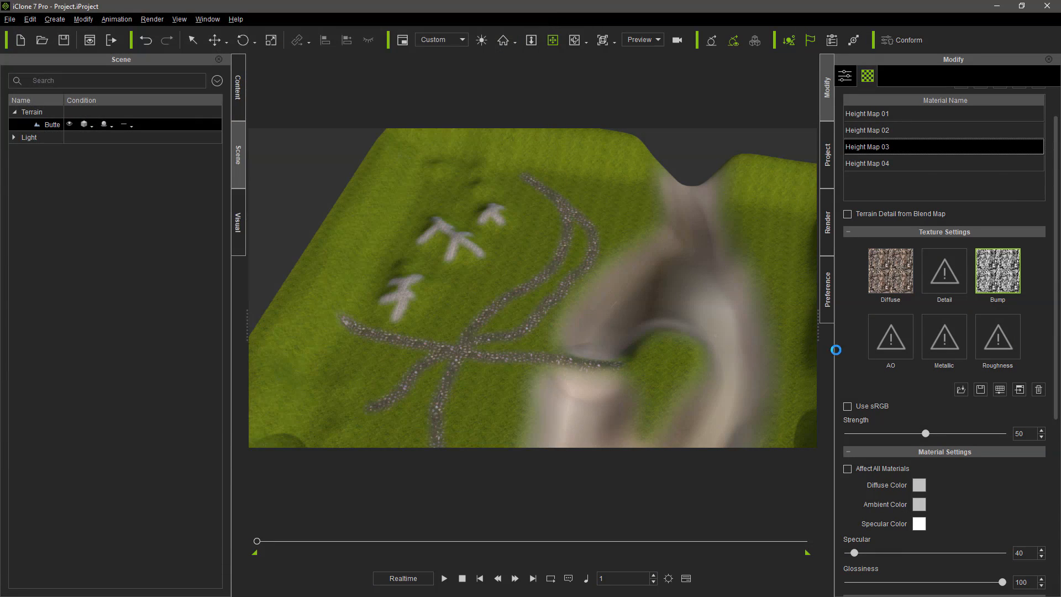
pyautogui.moveTo(926, 433); pyautogui.dragTo(1002, 433)
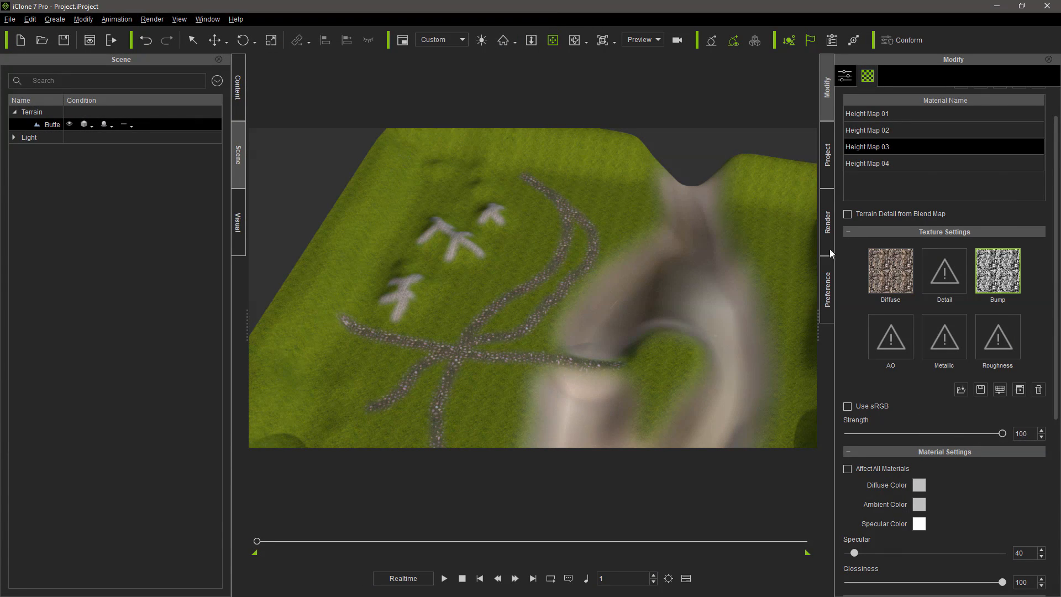
# Step: Enable Use sRGB for the Height Map 03 diffuse texture and set the material's UV tiling to 20
pyautogui.click(882, 269)
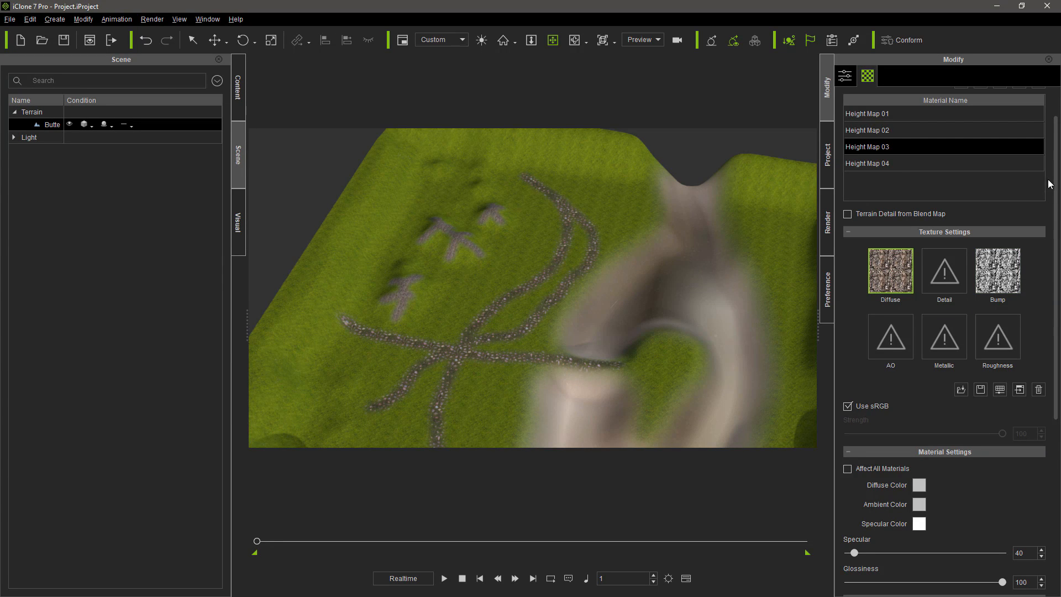
pyautogui.moveTo(1050, 183); pyautogui.dragTo(1059, 354)
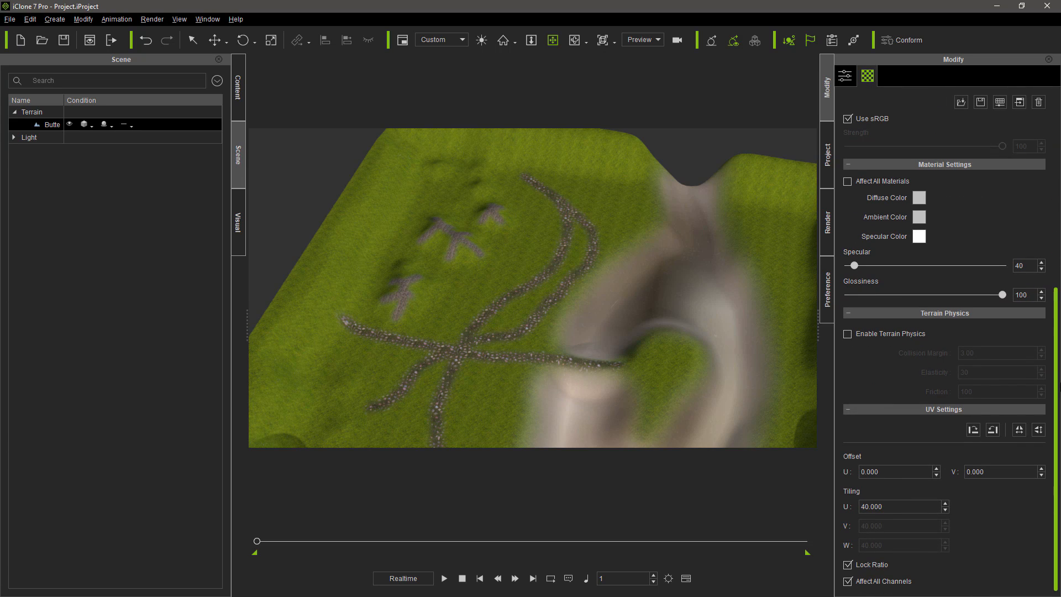
pyautogui.doubleClick(891, 506)
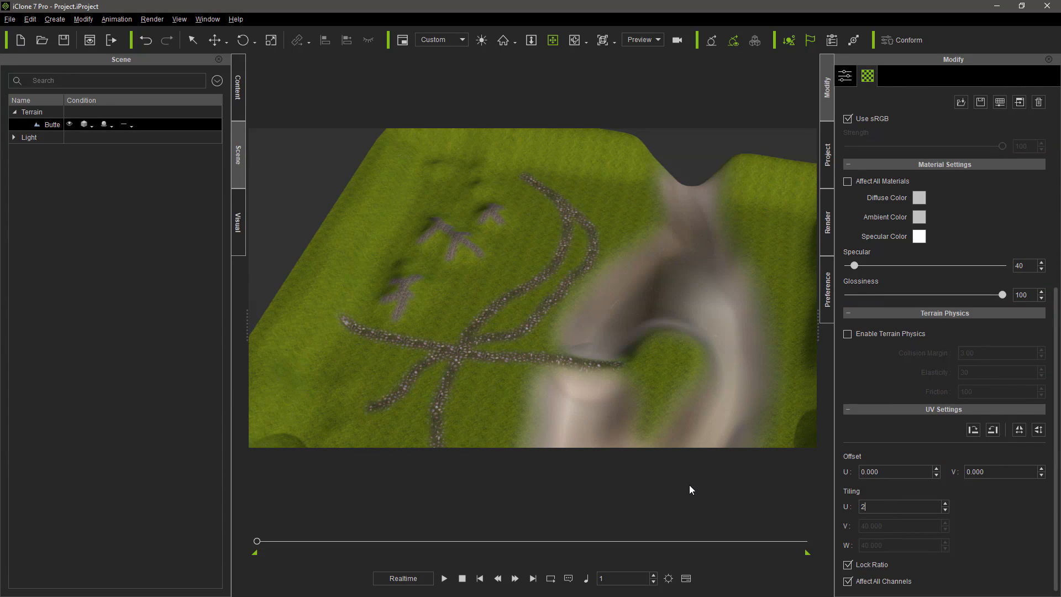
pyautogui.write('20')
pyautogui.press('Return')
pyautogui.moveTo(521, 240); pyautogui.dragTo(510, 270, button='right')
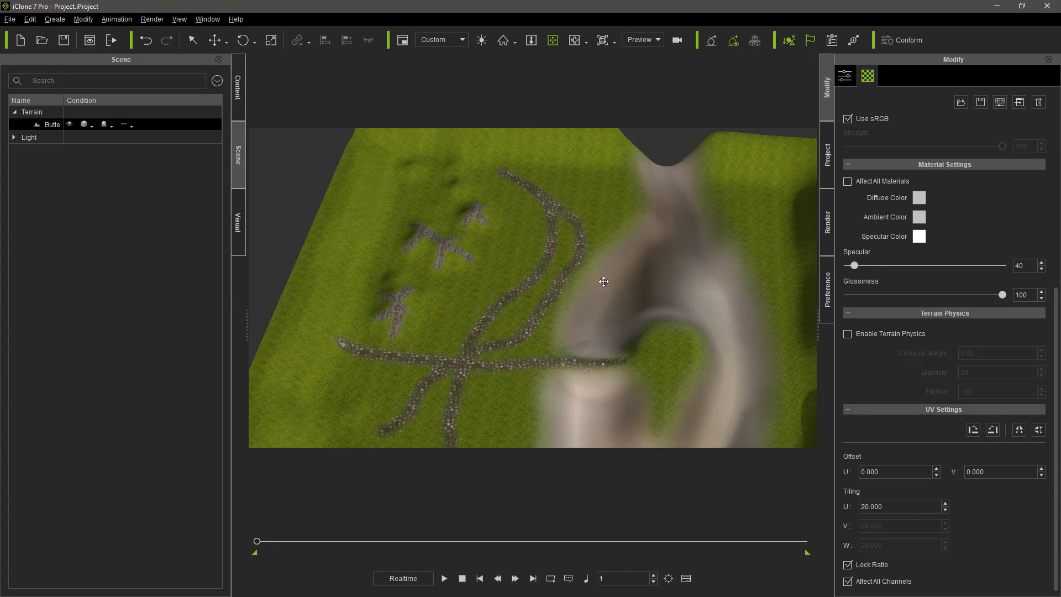
pyautogui.moveTo(603, 282); pyautogui.dragTo(569, 247, button='right')
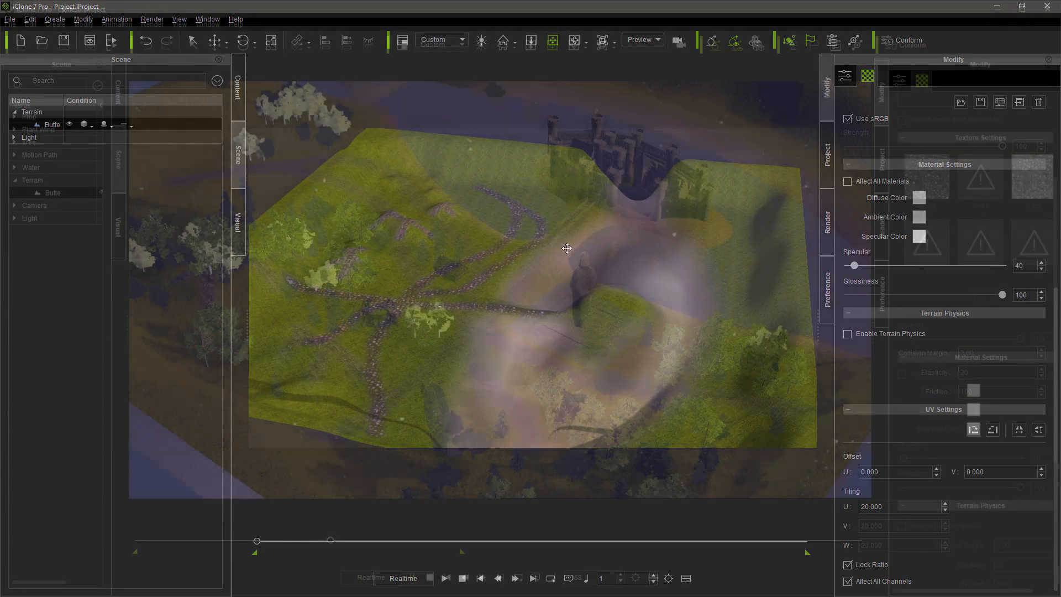